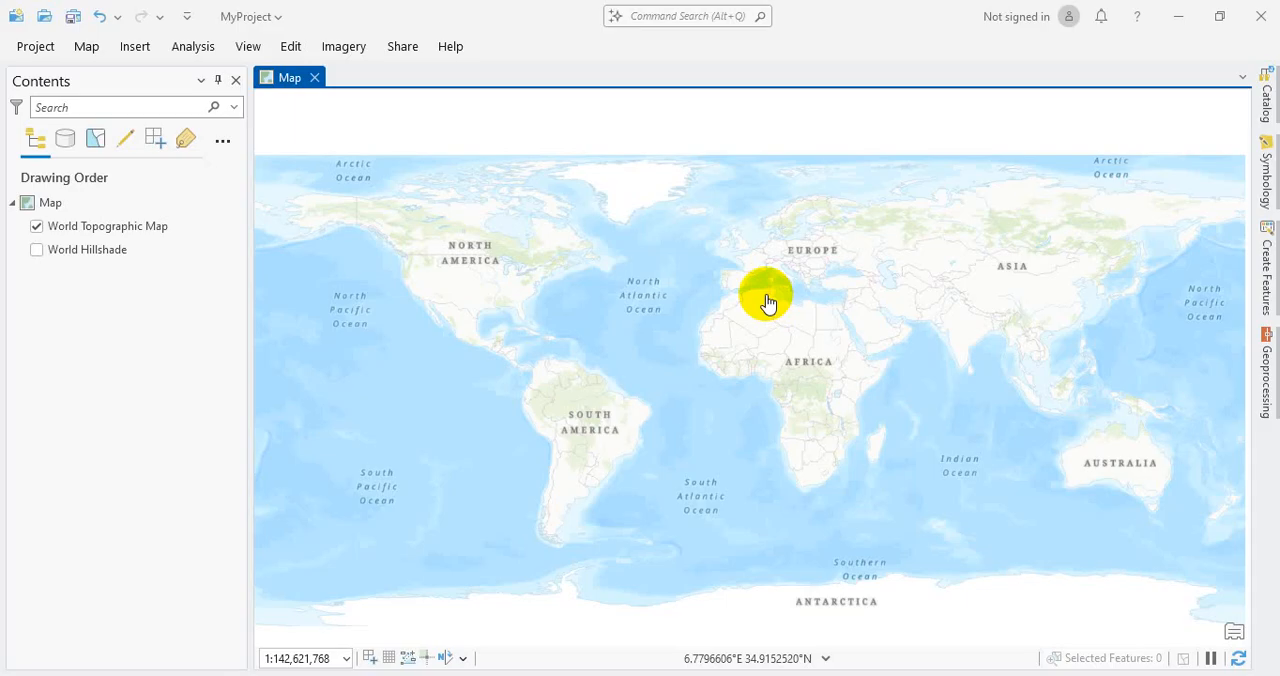
# Step: Examine the world topographic basemap, moving from the global extent to Australia and in on the Victoria–New South Wales border
pyautogui.scroll(3, 765, 302)
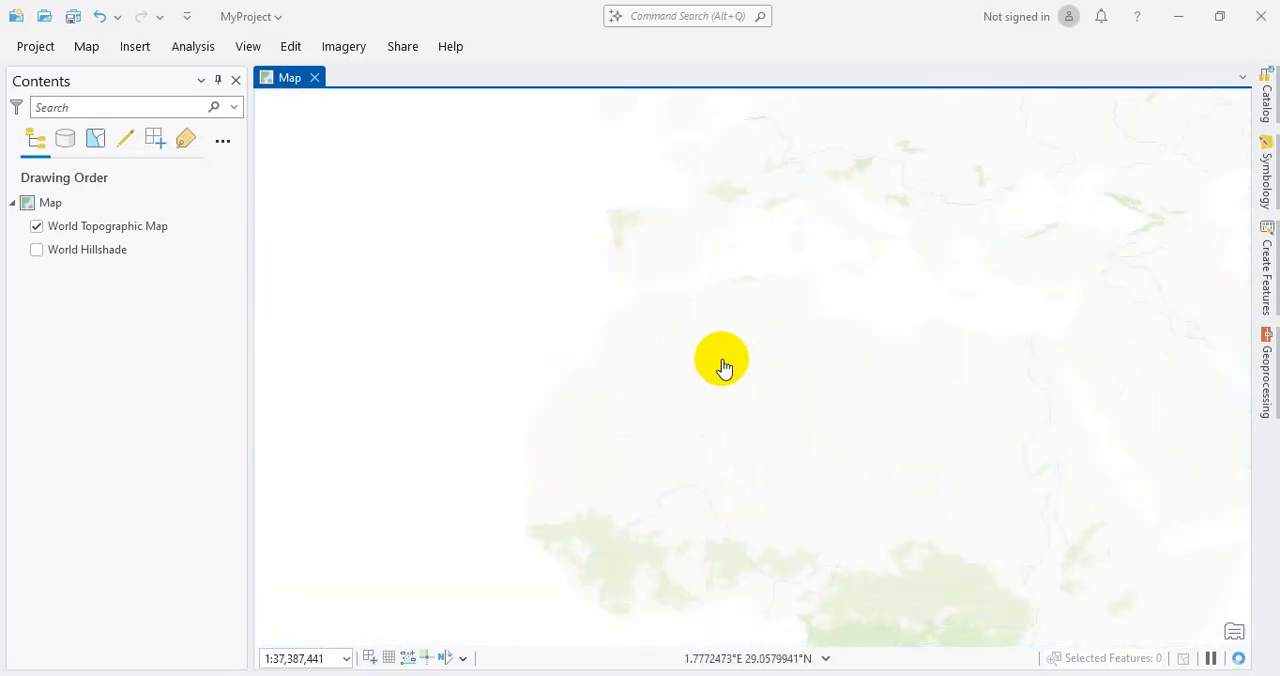
pyautogui.scroll(-2, 723, 366)
pyautogui.moveTo(920, 417); pyautogui.dragTo(746, 380)
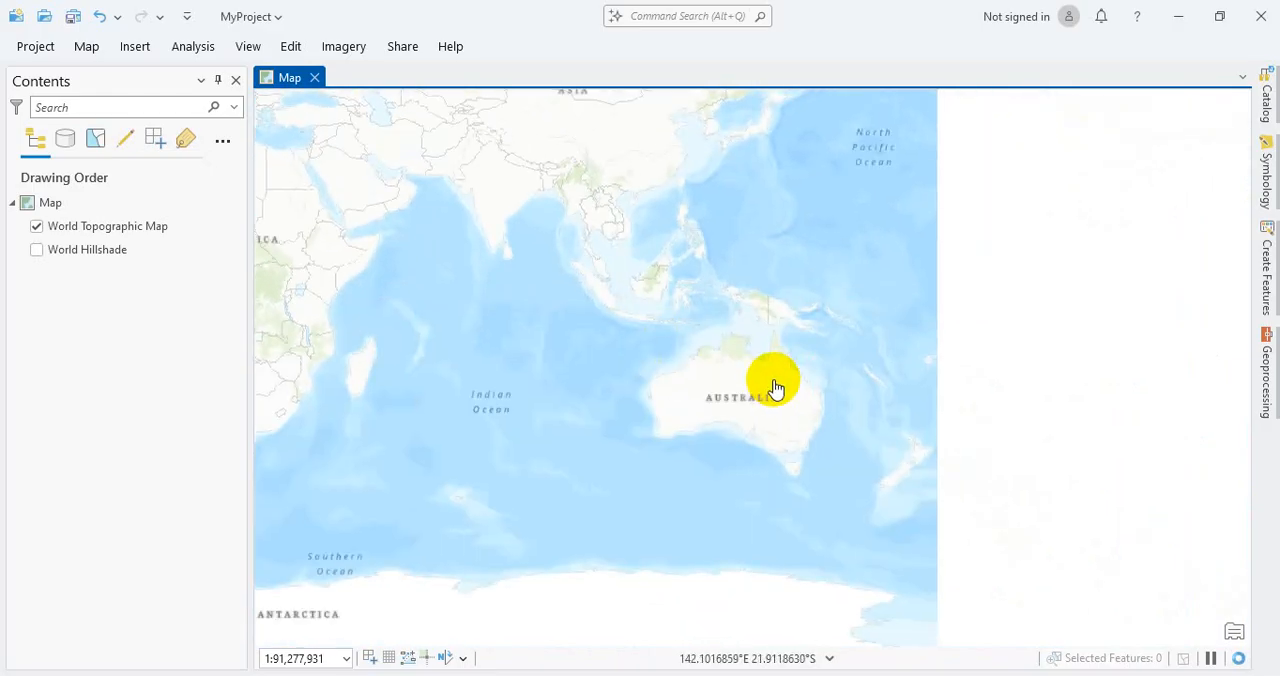
pyautogui.scroll(2, 786, 377)
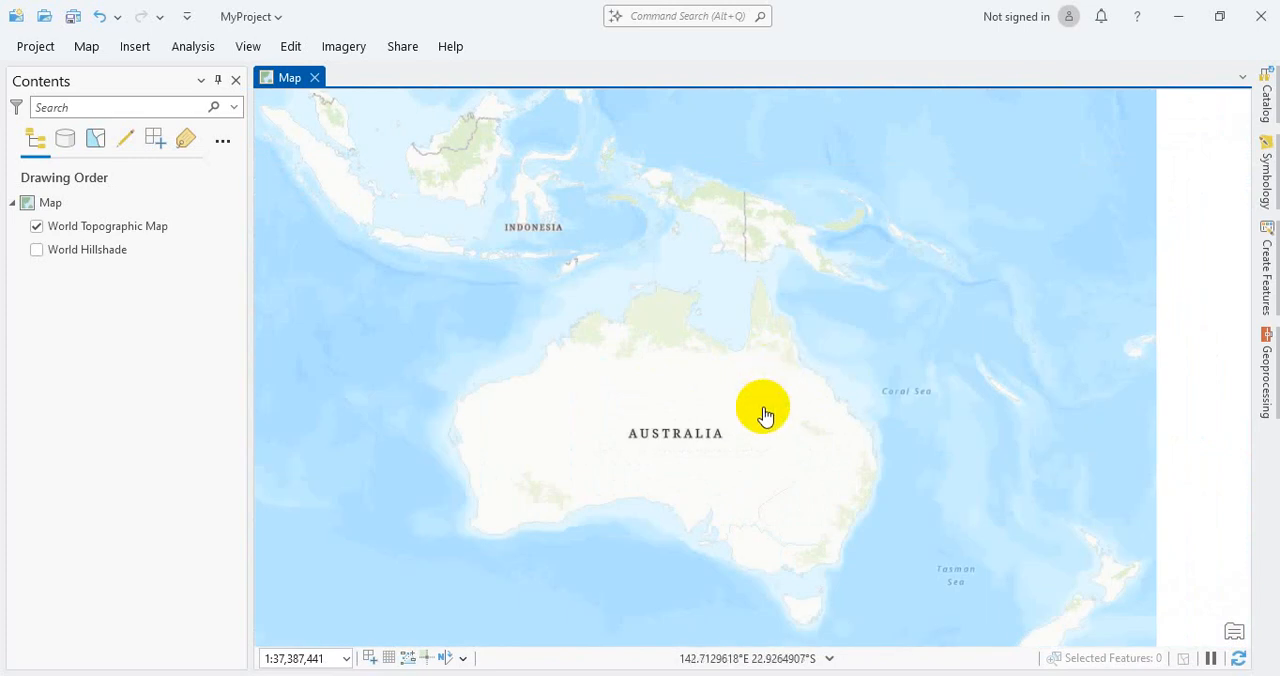
pyautogui.scroll(1, 764, 415)
pyautogui.moveTo(749, 471); pyautogui.dragTo(746, 331)
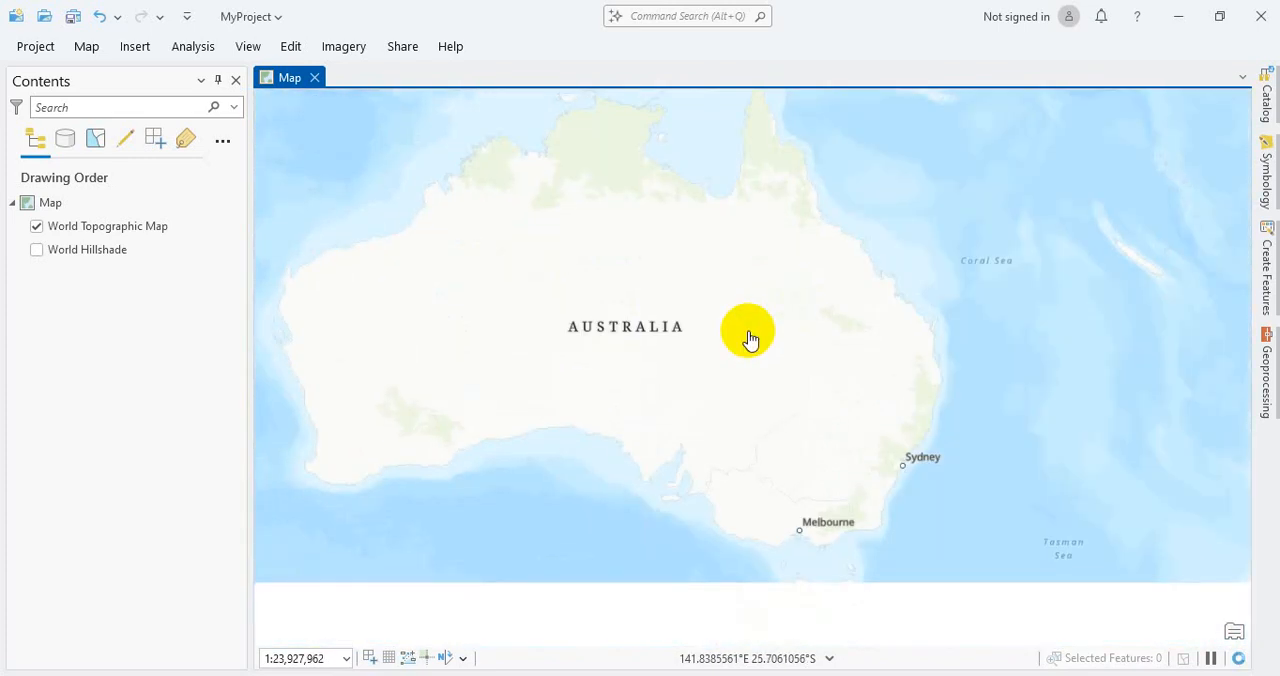
pyautogui.scroll(2, 749, 334)
pyautogui.moveTo(824, 474); pyautogui.dragTo(803, 291)
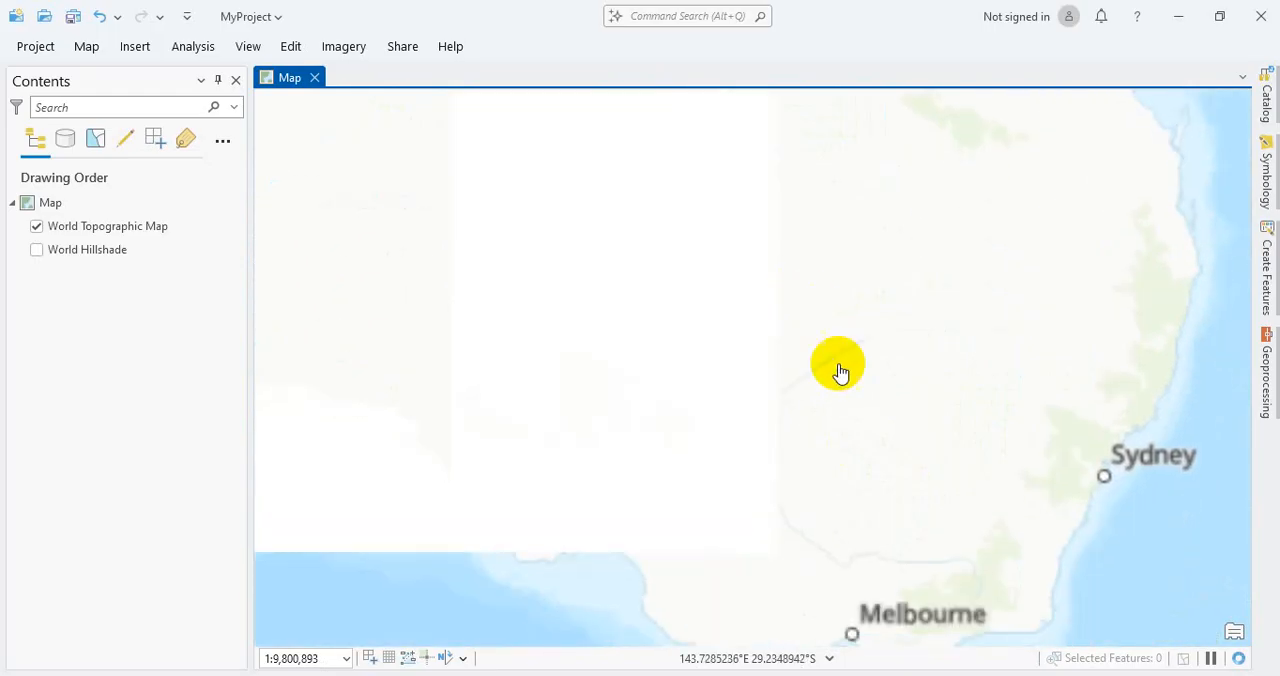
pyautogui.moveTo(854, 392); pyautogui.dragTo(831, 273)
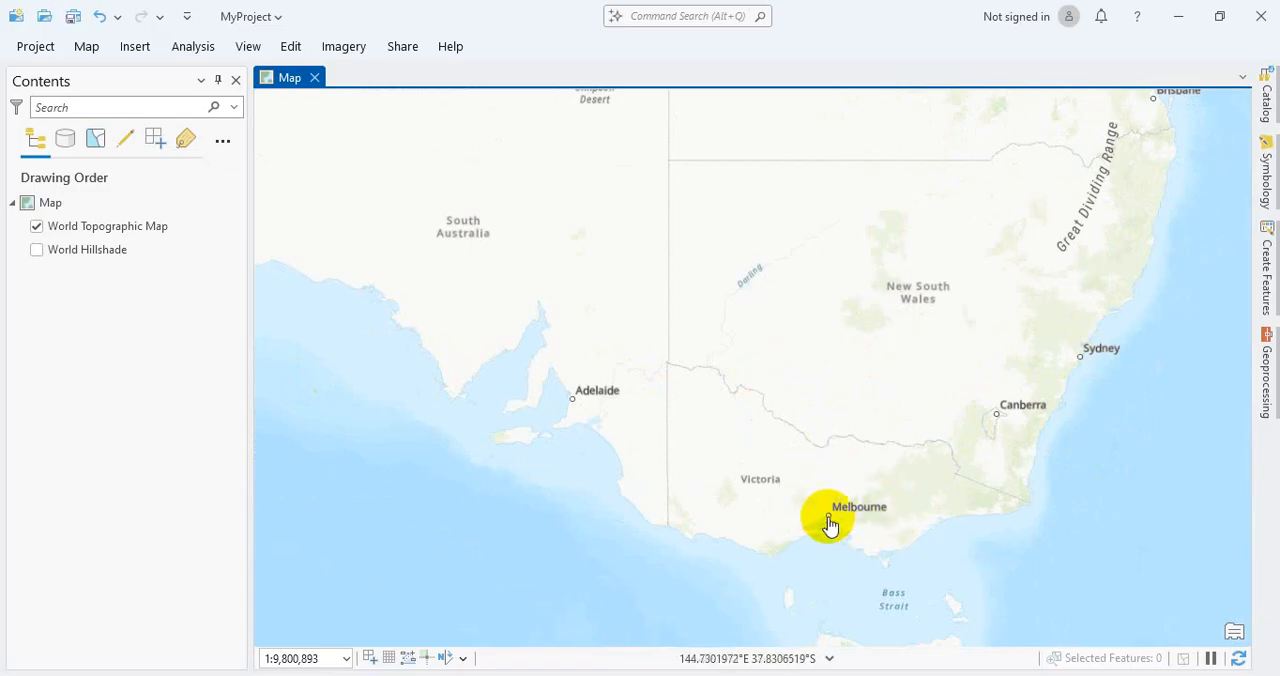
pyautogui.scroll(2, 829, 528)
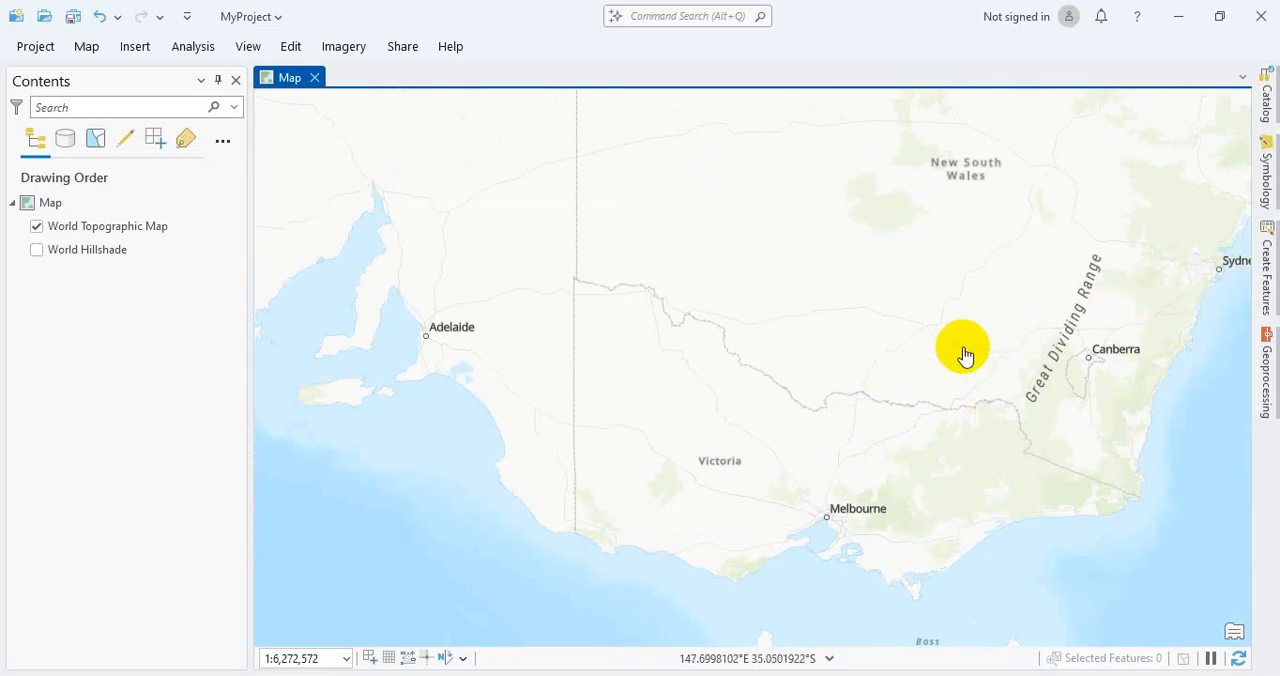
pyautogui.moveTo(963, 354); pyautogui.dragTo(791, 337)
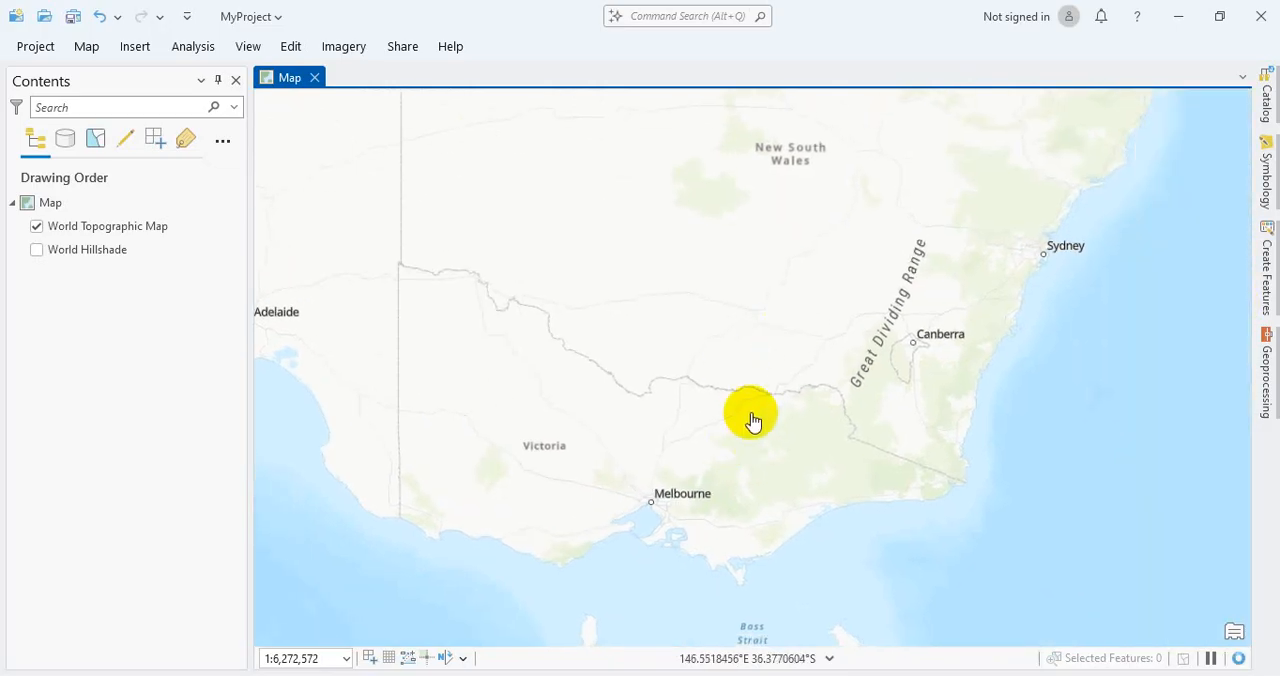
pyautogui.scroll(2, 753, 420)
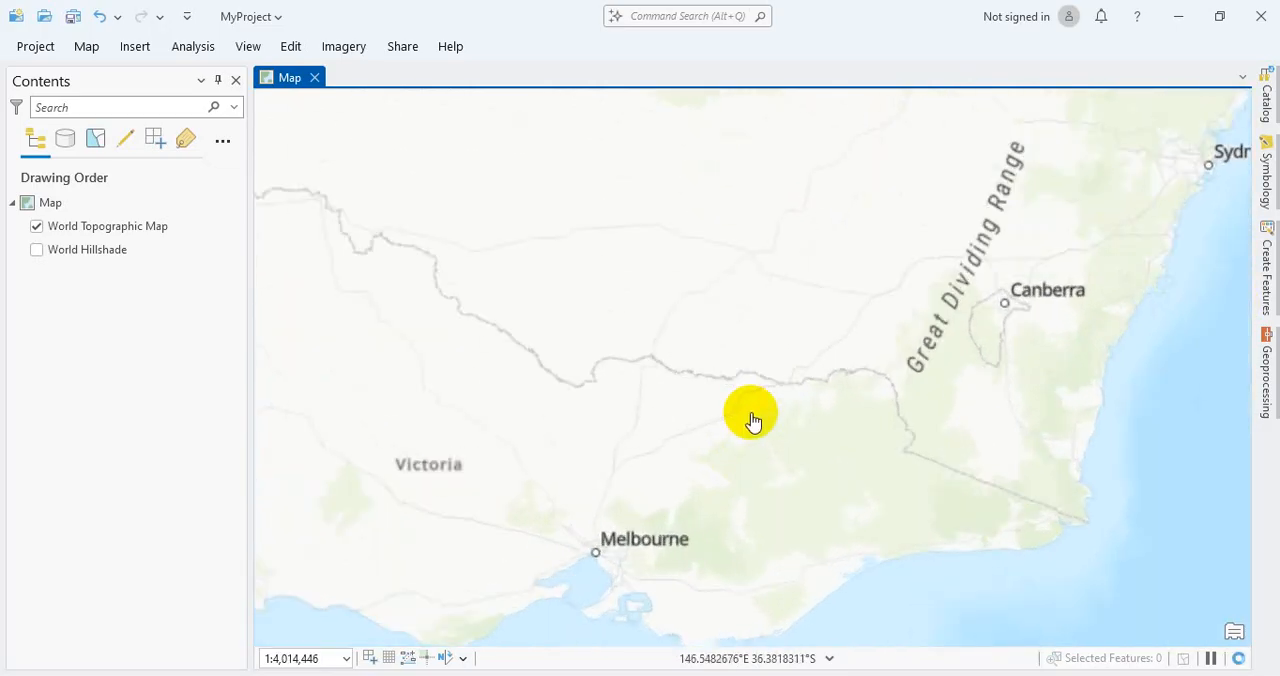
pyautogui.scroll(4, 753, 420)
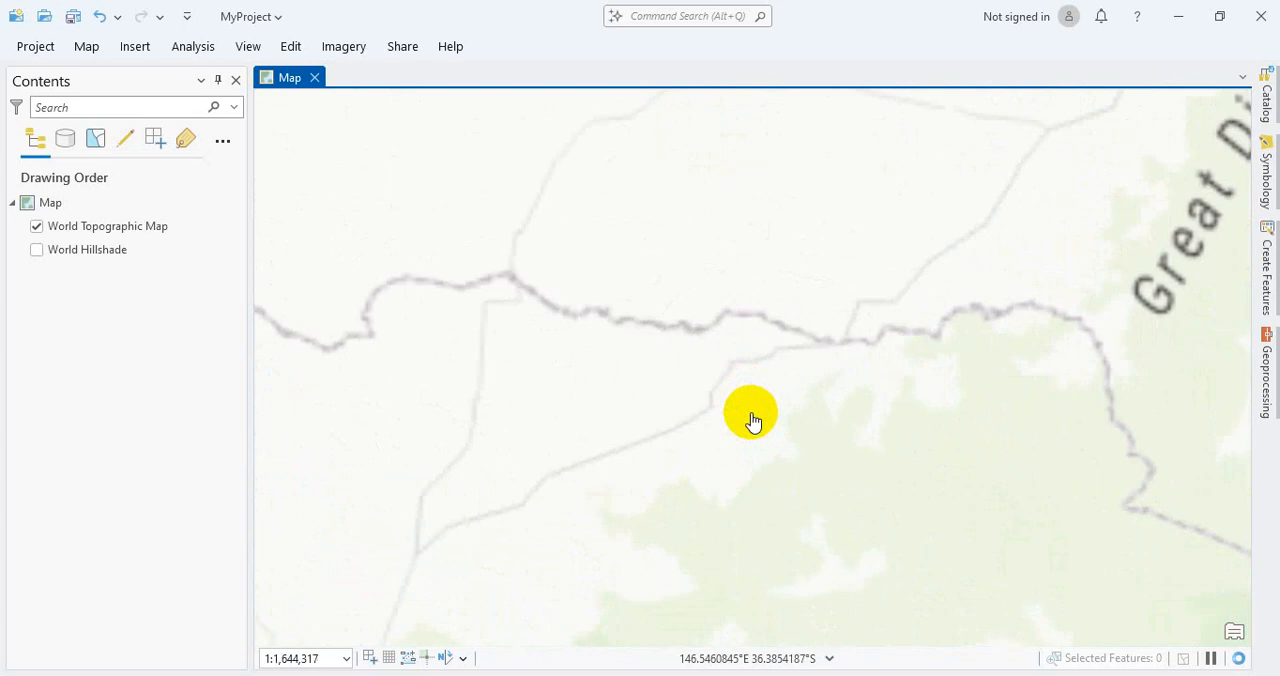
# Step: Turn on the World Hillshade layer to view the terrain relief north-east of Melbourne, and turn it off again
pyautogui.click(36, 249)
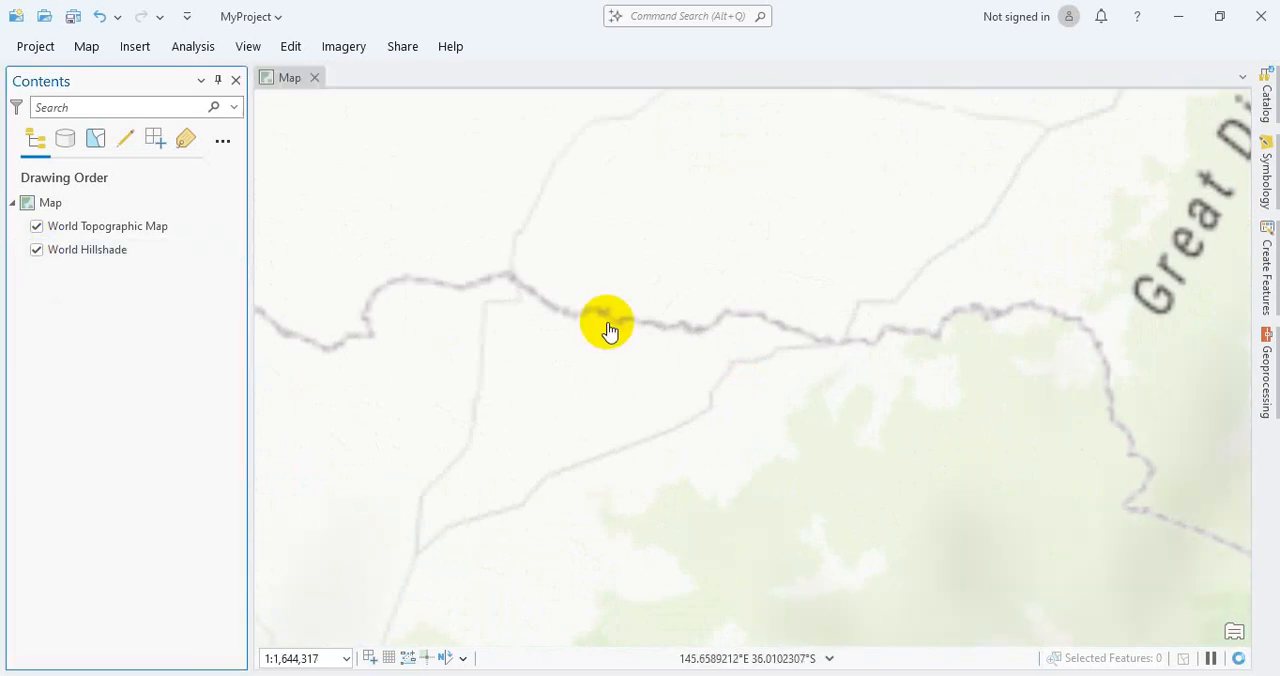
pyautogui.scroll(-3, 609, 330)
pyautogui.scroll(1, 491, 449)
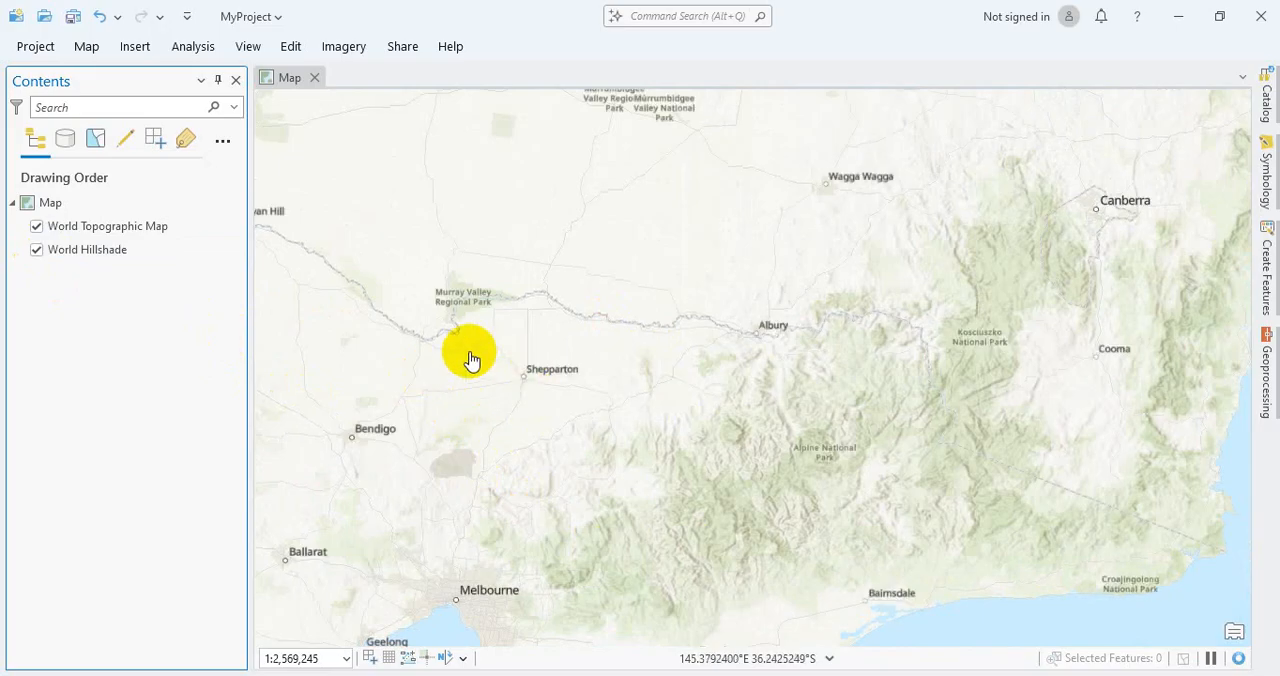
pyautogui.click(38, 252)
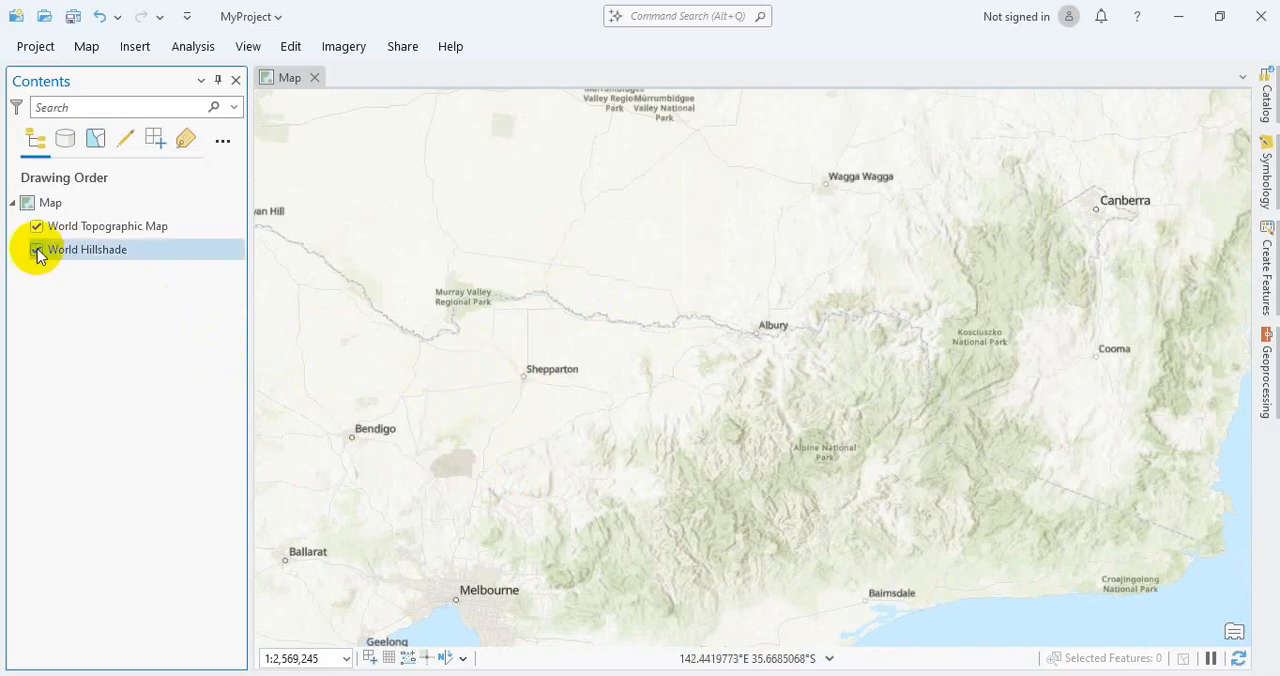
pyautogui.click(37, 250)
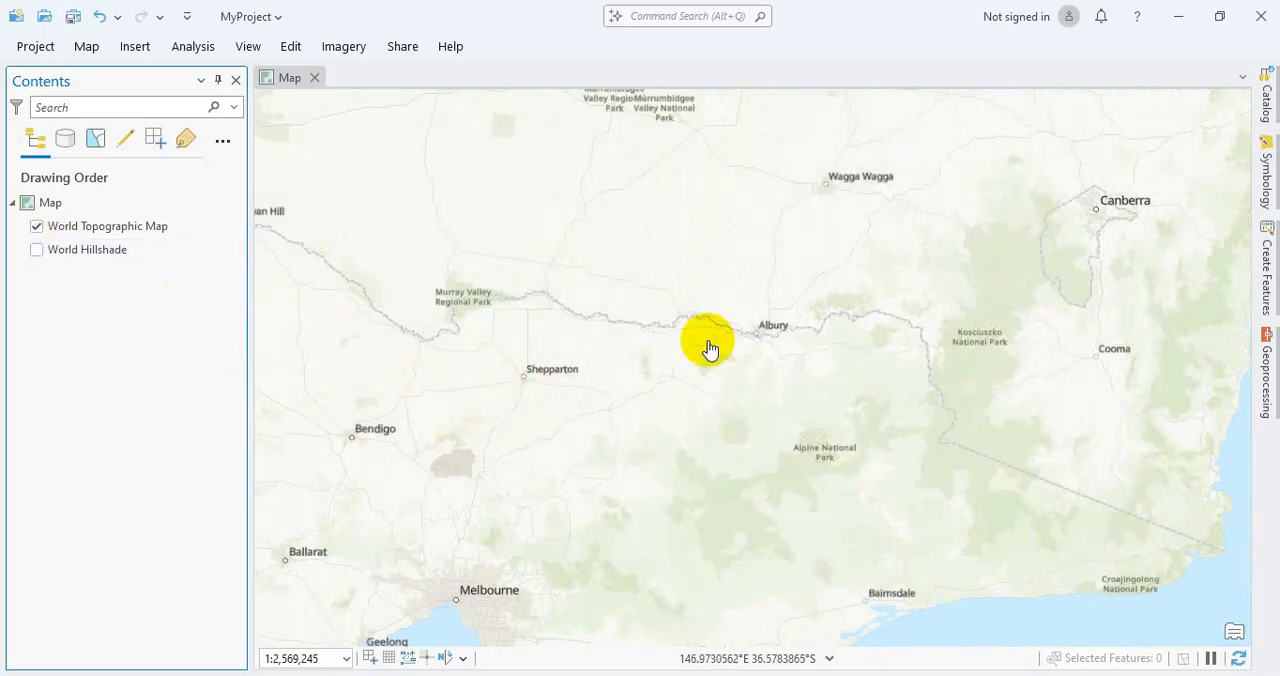
# Step: Examine the basemap detail from the Melbourne and Seymour area in to the Lake Eildon reservoir near Taylor Bay
pyautogui.moveTo(668, 157); pyautogui.dragTo(706, 340)
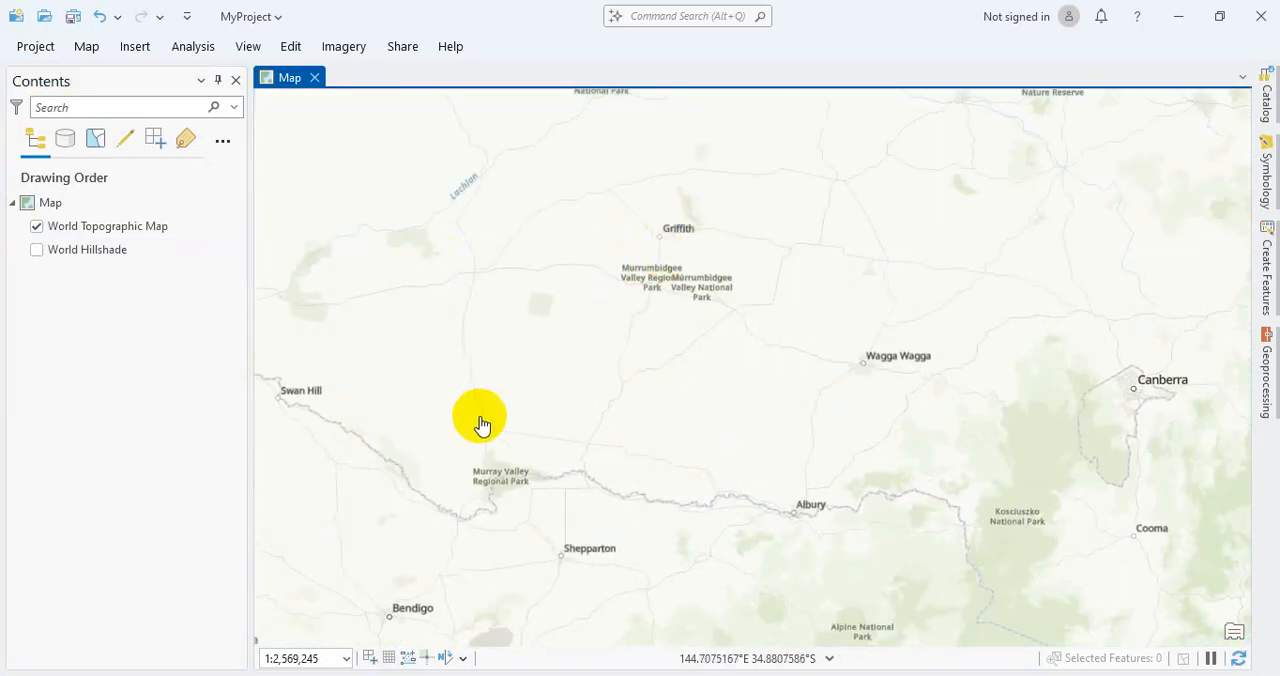
pyautogui.moveTo(637, 499); pyautogui.dragTo(709, 266)
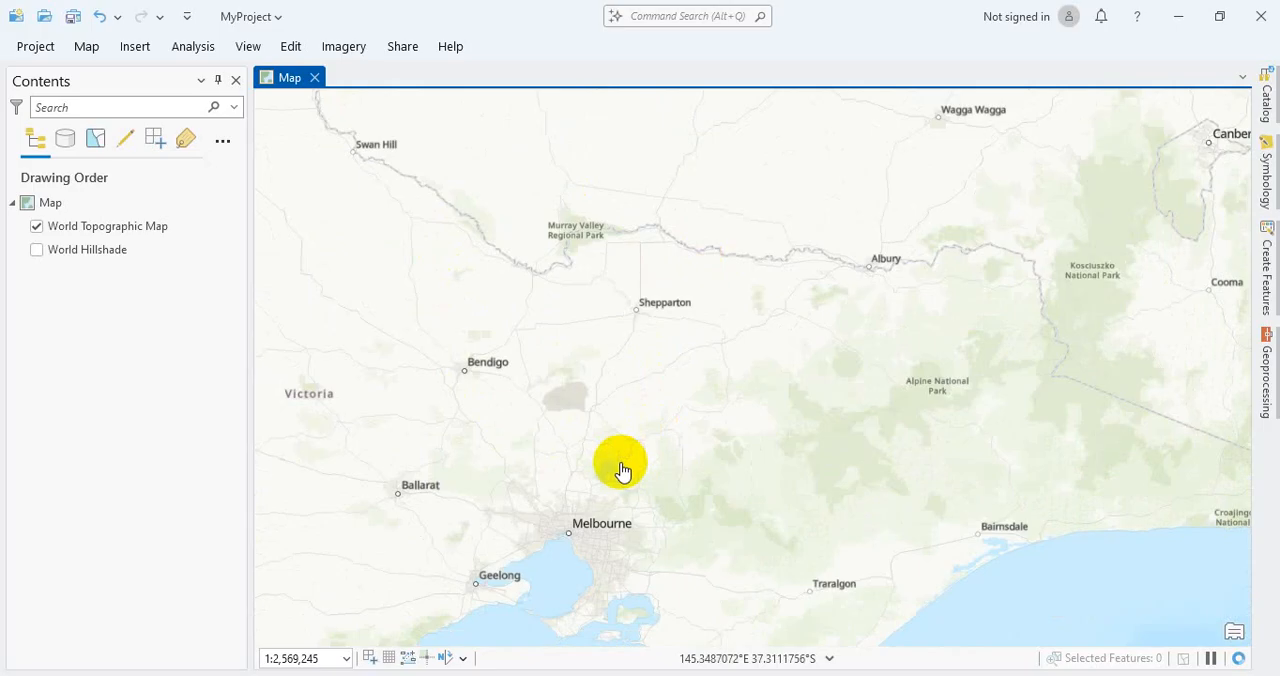
pyautogui.scroll(2, 621, 466)
pyautogui.scroll(2, 617, 458)
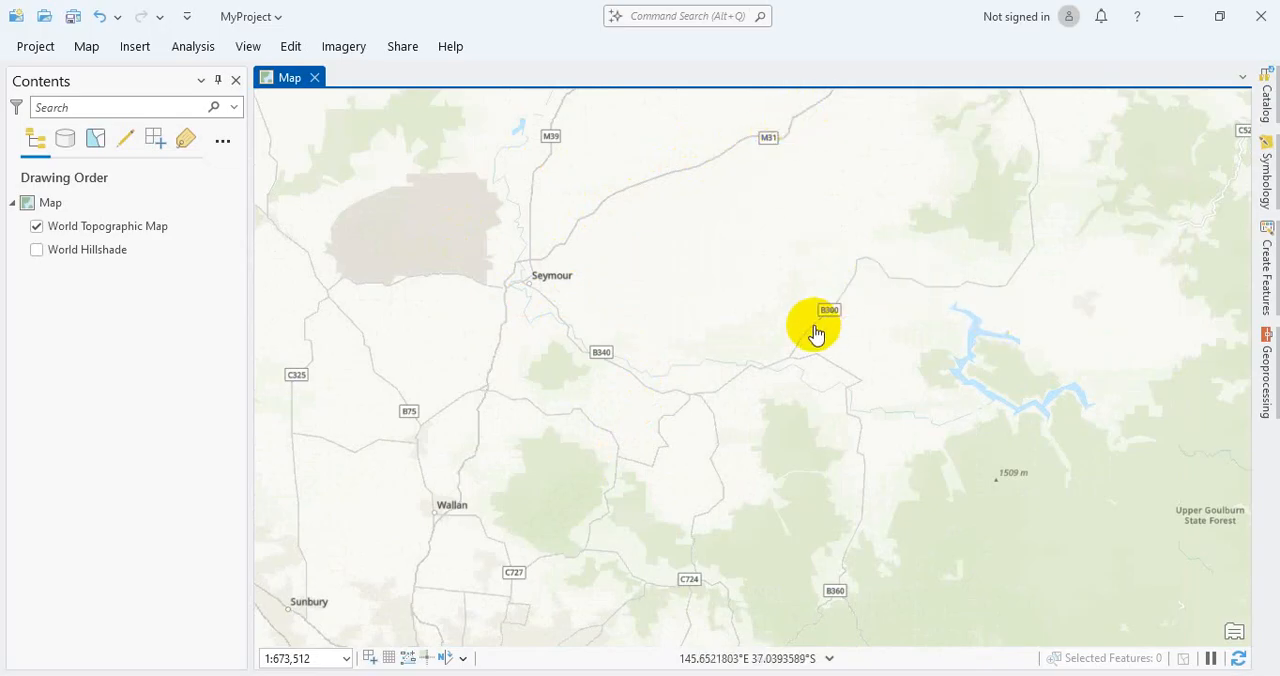
pyautogui.scroll(1, 975, 362)
pyautogui.moveTo(1020, 350); pyautogui.dragTo(695, 371)
pyautogui.scroll(2, 704, 350)
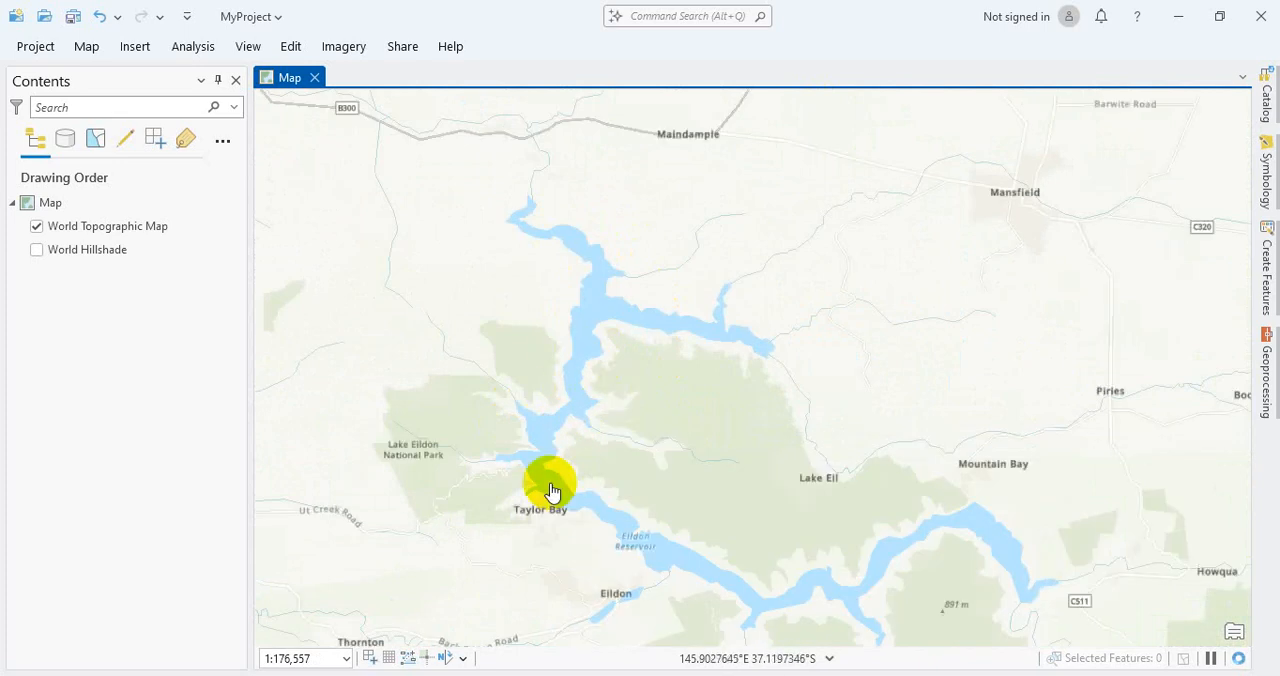
pyautogui.moveTo(761, 500); pyautogui.dragTo(771, 417)
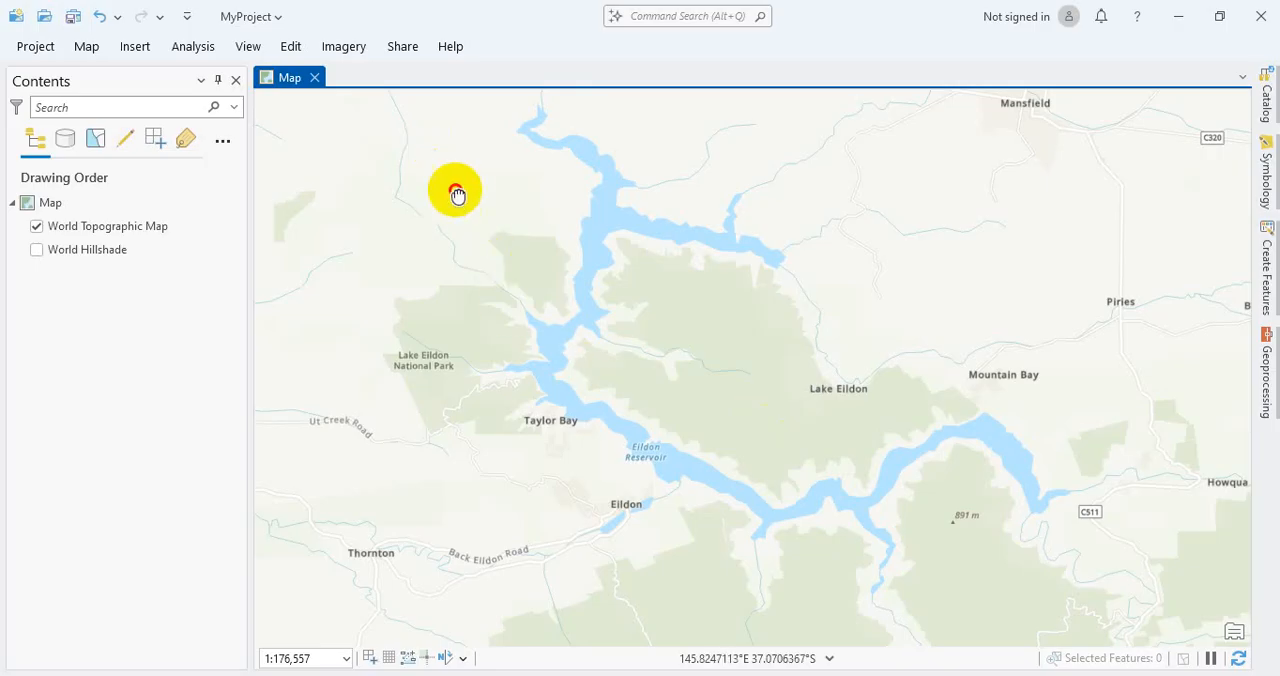
# Step: Examine the roads, towns and parkland around Lake Eildon National Park, Alexandra and Kanumbra on the basemap
pyautogui.moveTo(457, 191); pyautogui.dragTo(484, 340)
pyautogui.moveTo(461, 527); pyautogui.dragTo(574, 409)
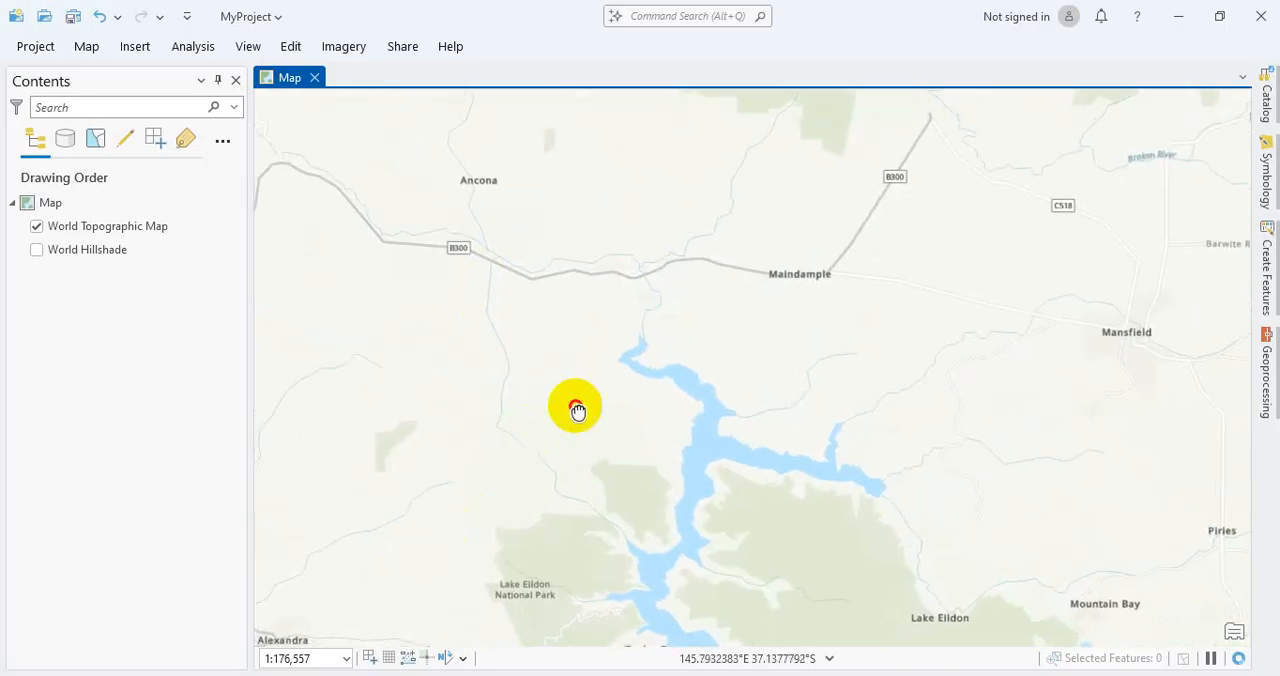
pyautogui.scroll(3, 414, 448)
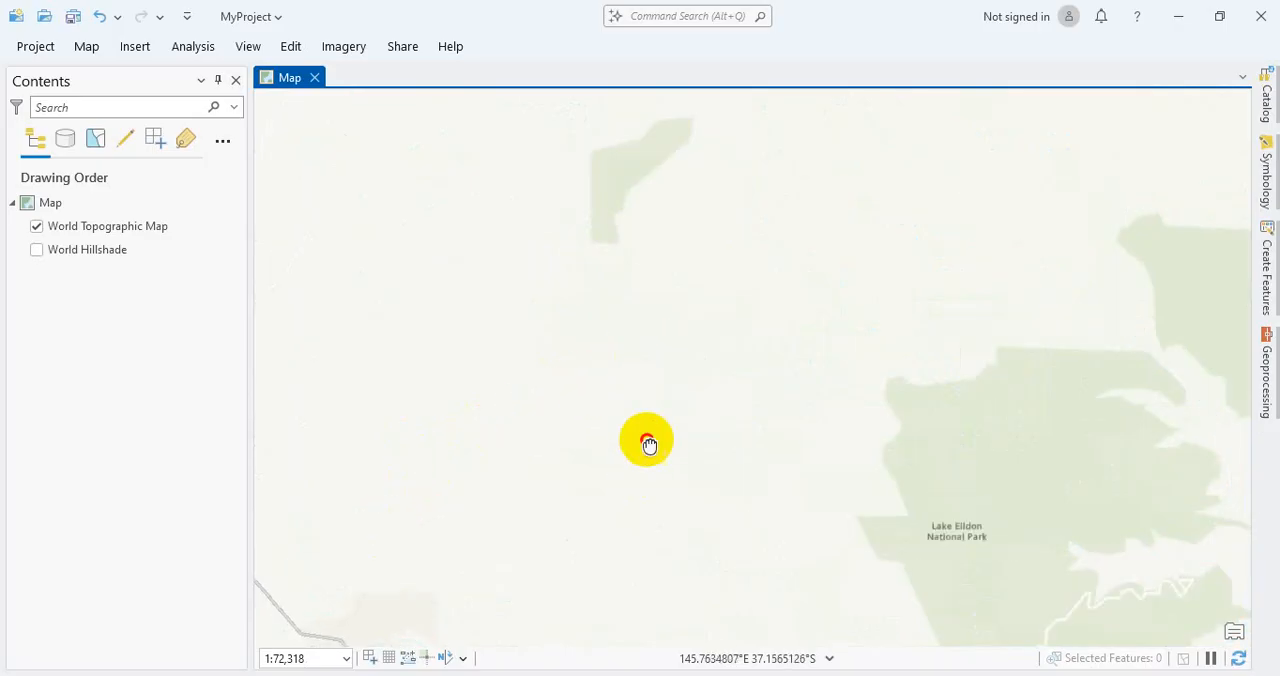
pyautogui.moveTo(648, 445); pyautogui.dragTo(654, 284)
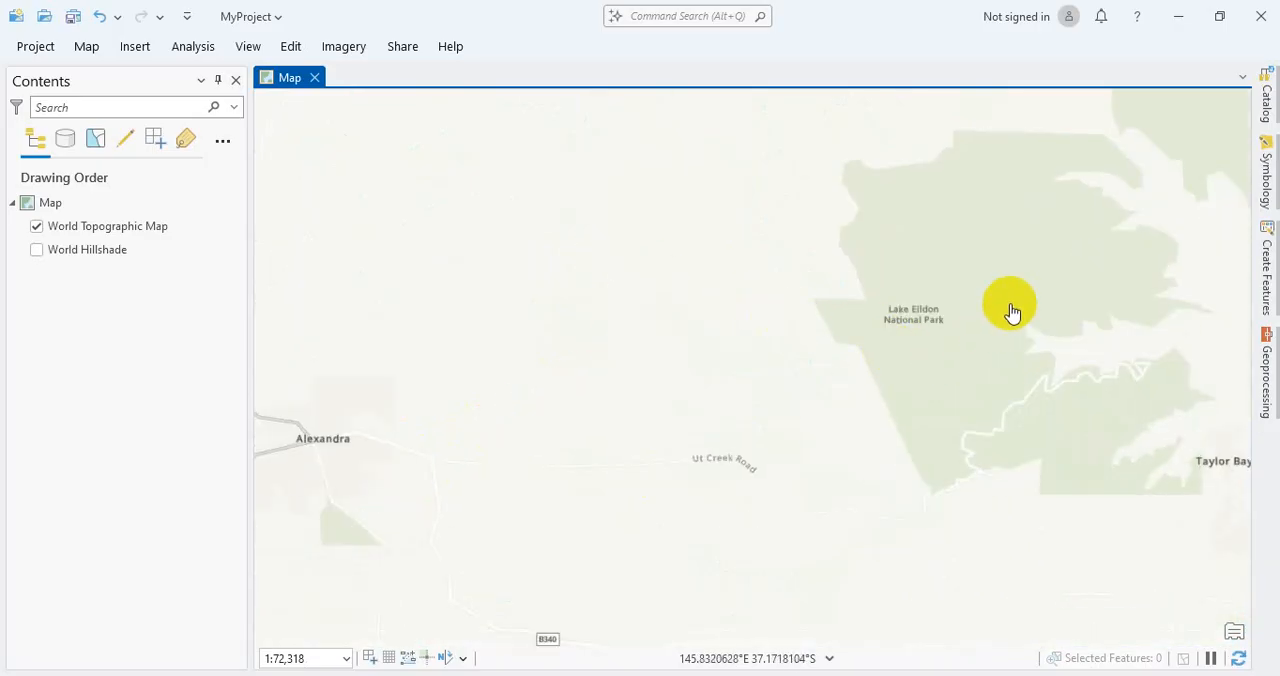
pyautogui.moveTo(917, 363); pyautogui.dragTo(806, 424)
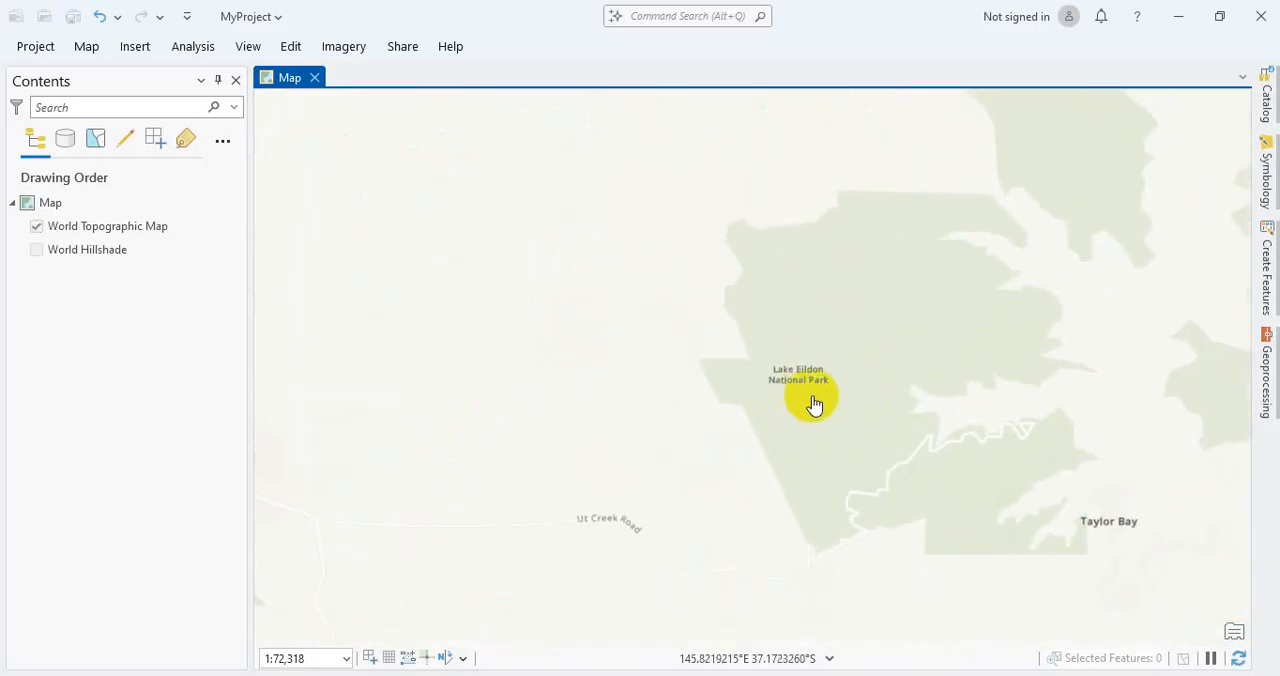
pyautogui.scroll(-1, 843, 374)
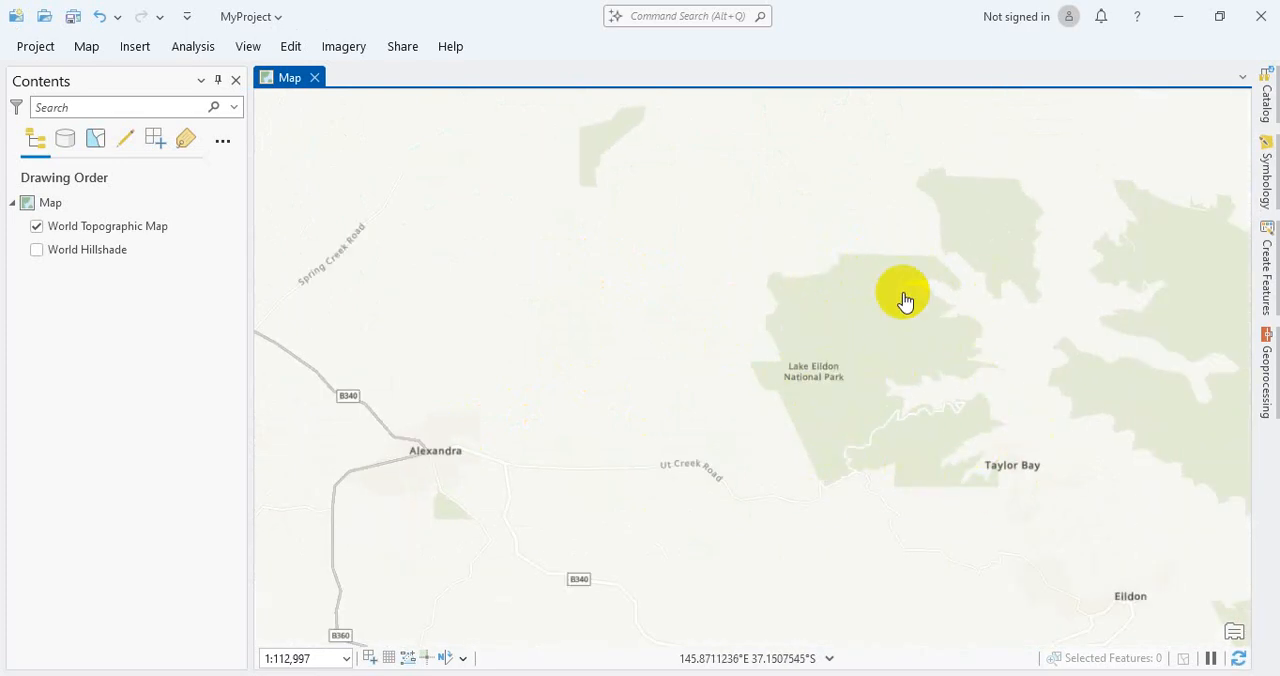
pyautogui.moveTo(580, 405); pyautogui.dragTo(706, 358)
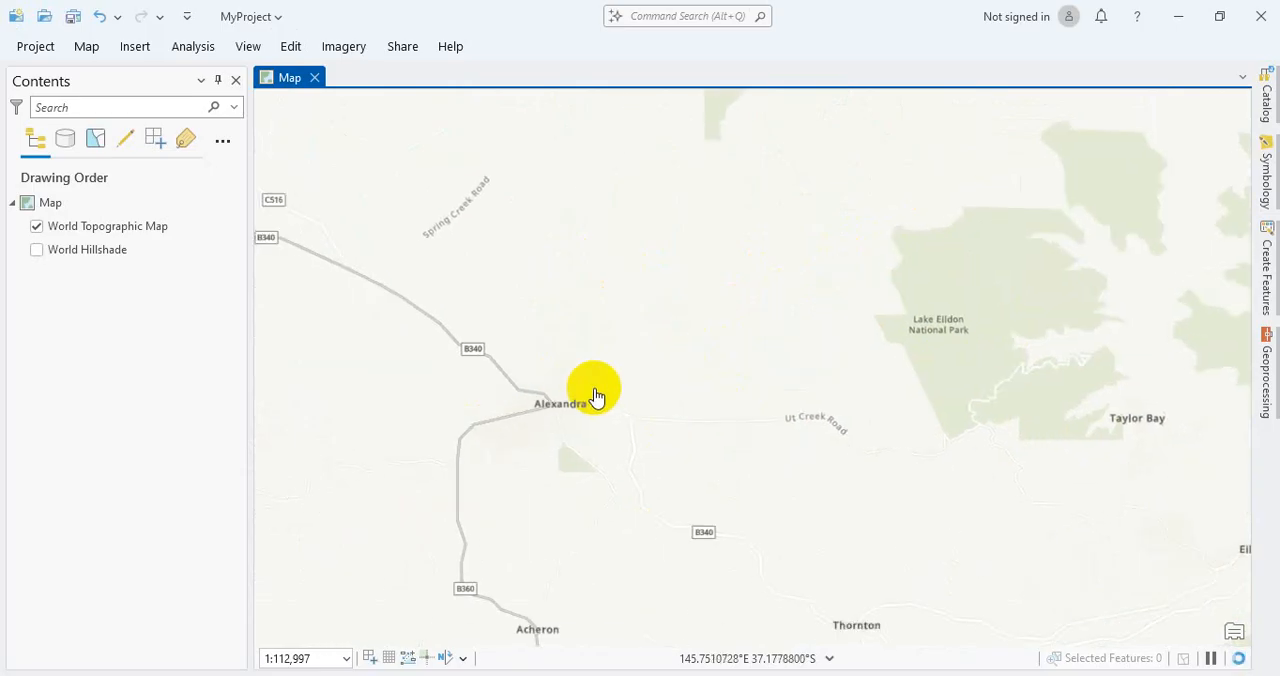
pyautogui.moveTo(446, 295); pyautogui.dragTo(649, 466)
pyautogui.moveTo(594, 377); pyautogui.dragTo(703, 537)
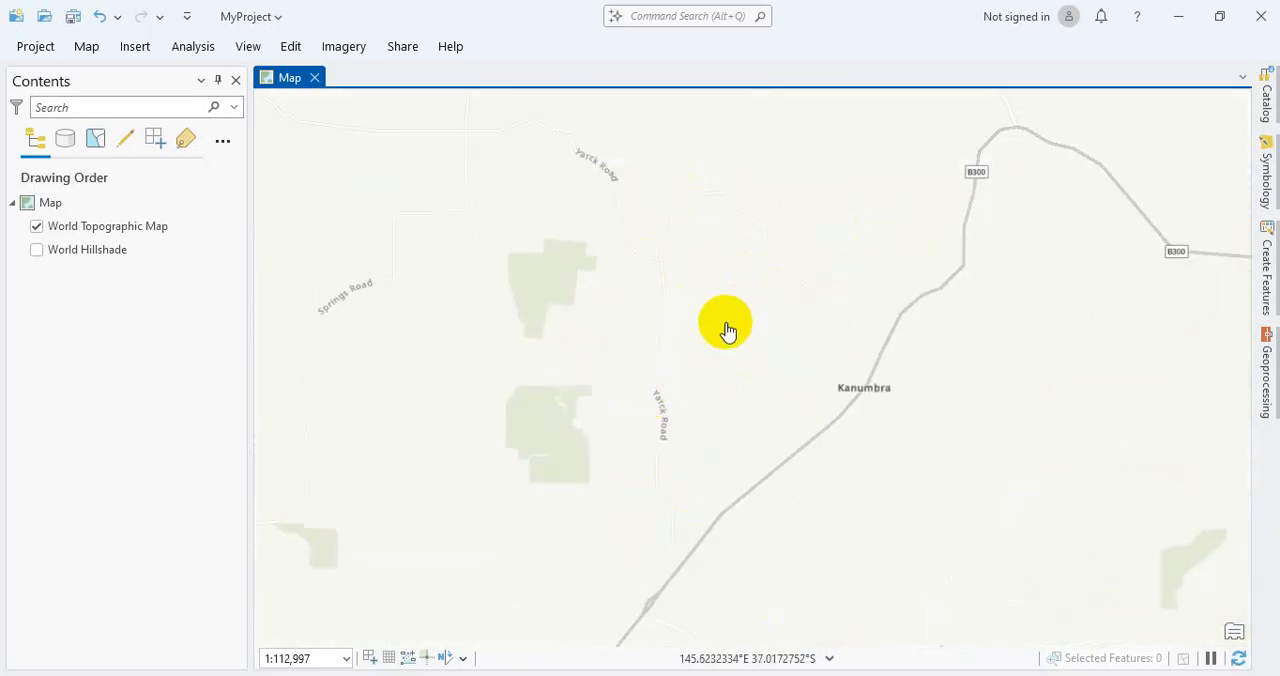
# Step: Examine the wider region past Seymour and Bendigo, ending with a state-level view of Victoria at about 1:4,000,000
pyautogui.scroll(-3, 725, 332)
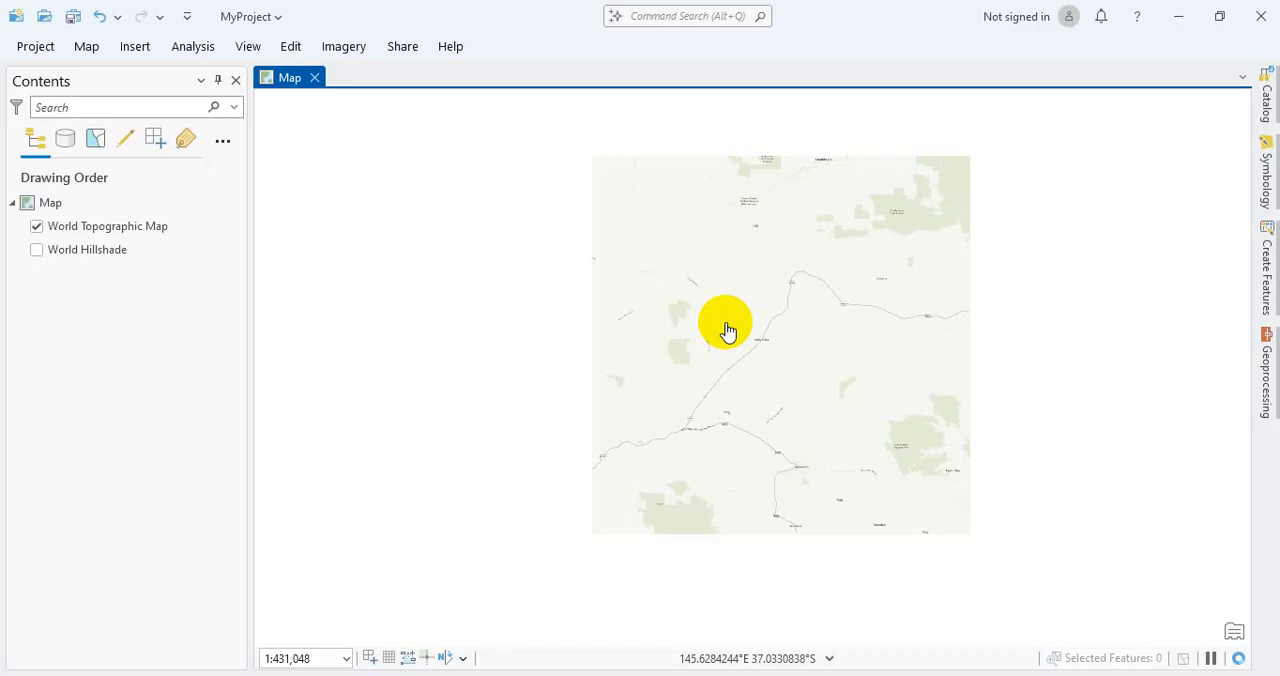
pyautogui.scroll(-2, 720, 332)
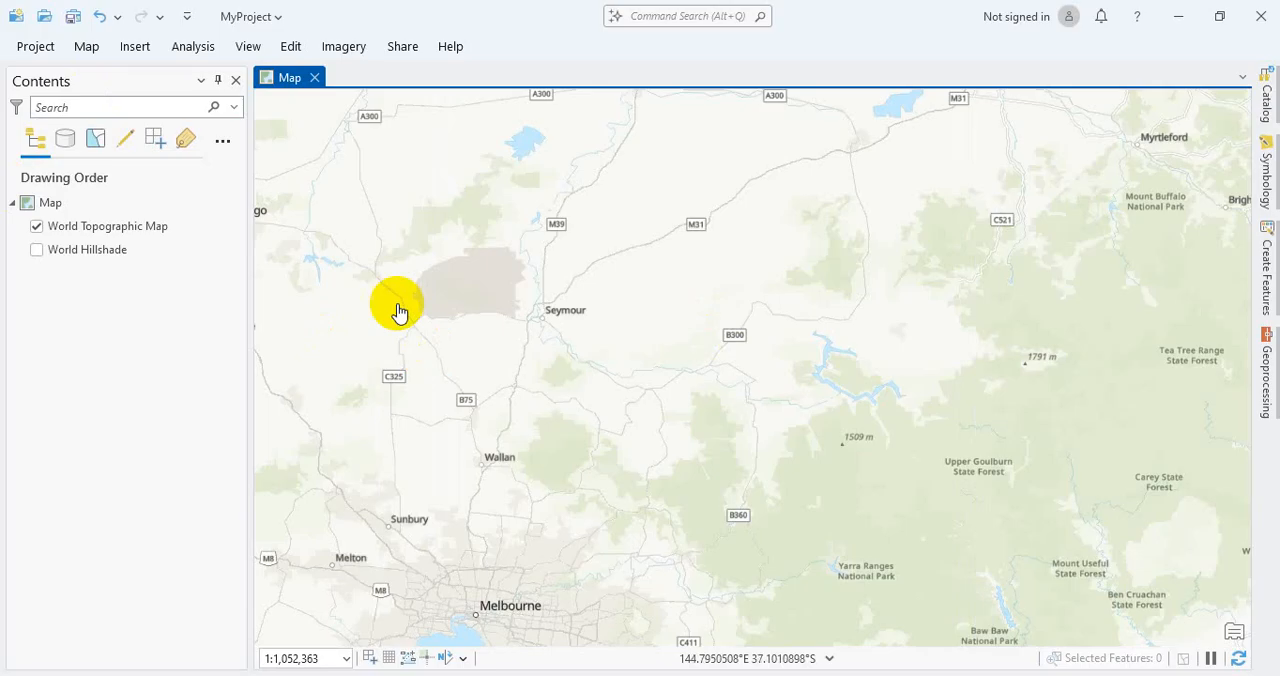
pyautogui.moveTo(346, 235); pyautogui.dragTo(639, 479)
pyautogui.moveTo(516, 440); pyautogui.dragTo(571, 465)
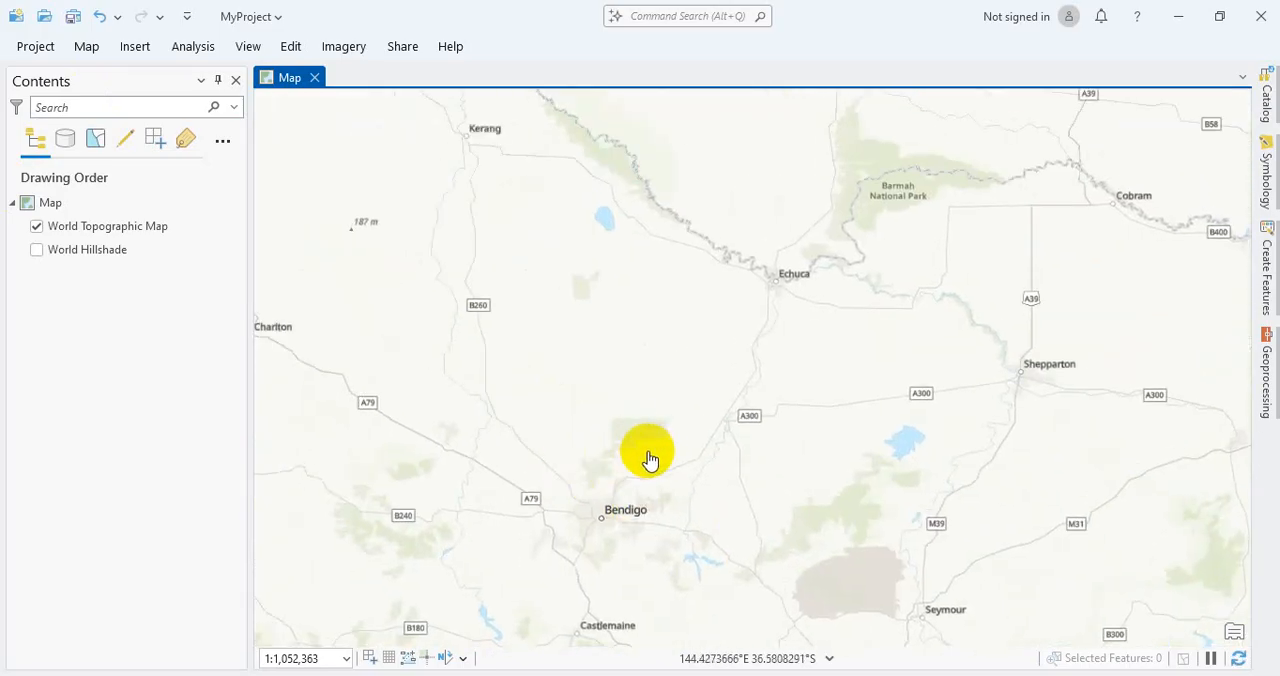
pyautogui.moveTo(480, 379); pyautogui.dragTo(581, 335)
pyautogui.scroll(-3, 581, 335)
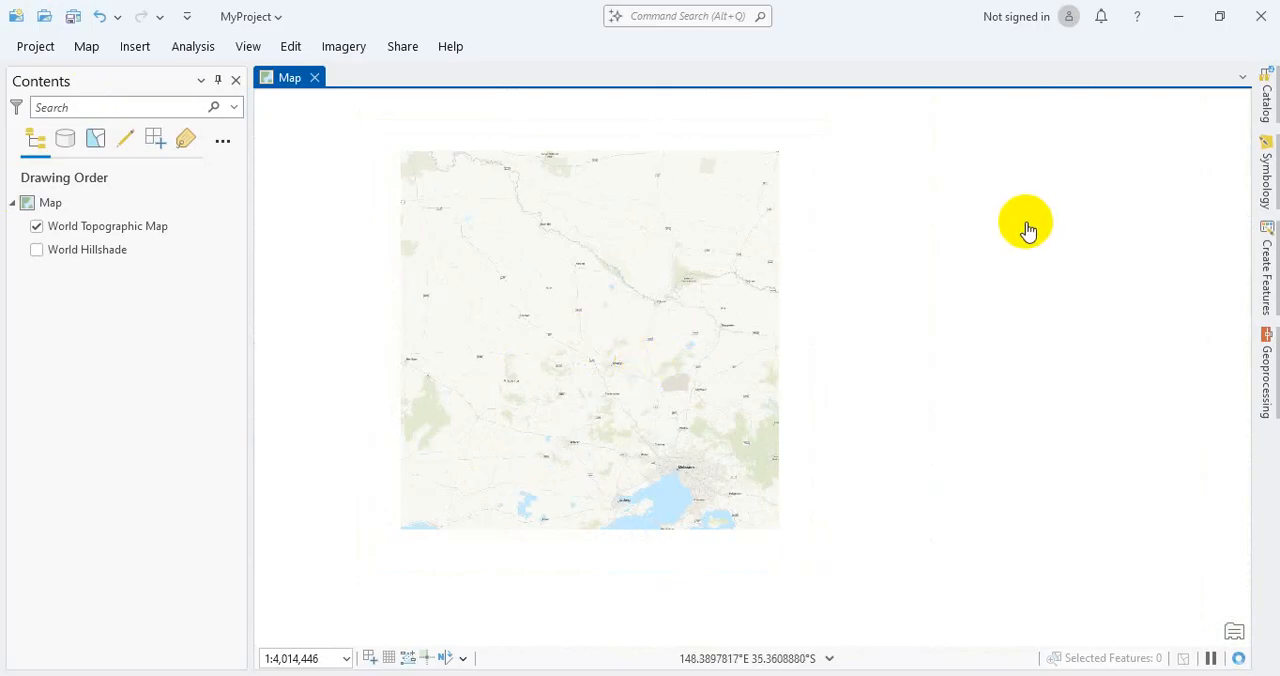
pyautogui.moveTo(739, 377); pyautogui.dragTo(763, 397)
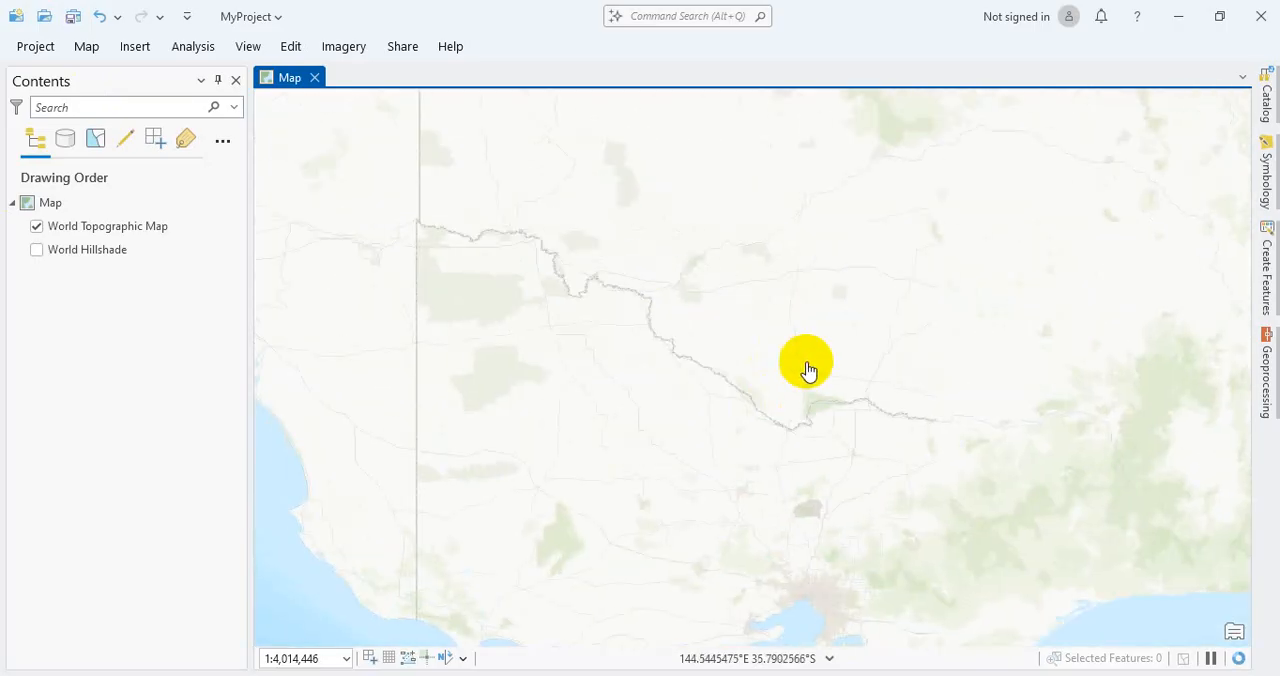
# Step: Show the project catalog and expand the MyProject folder under Folders to list its contents
pyautogui.click(1266, 78)
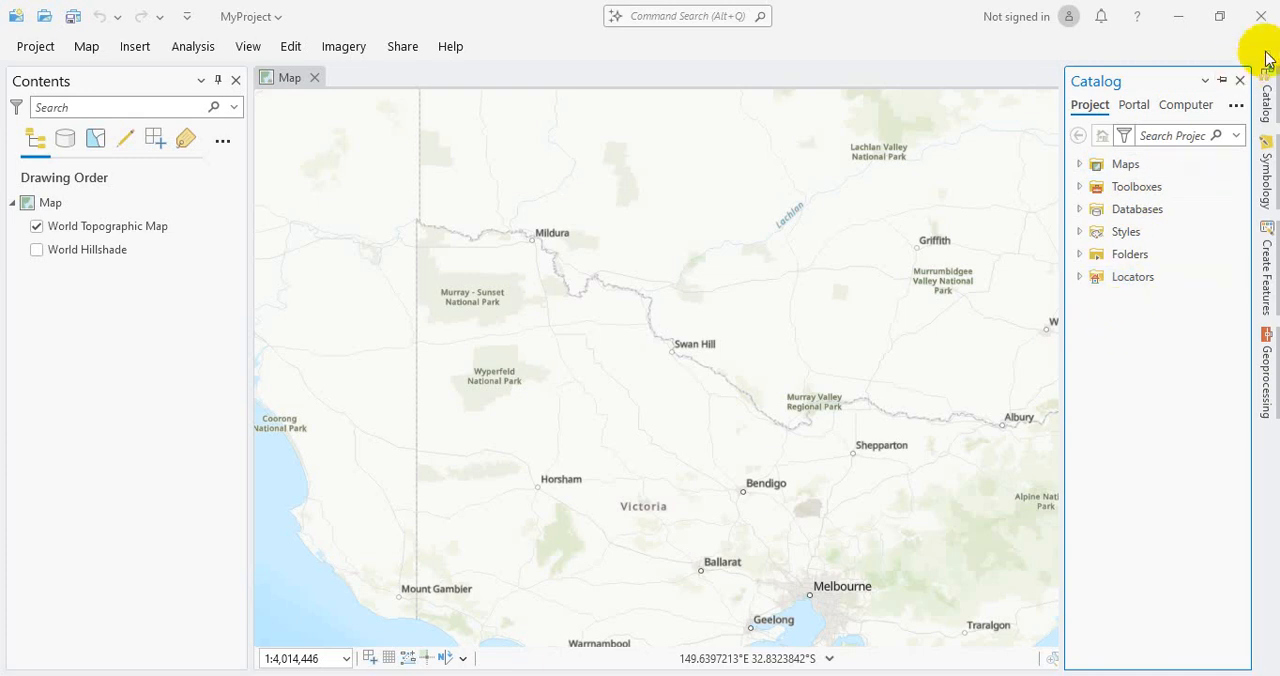
pyautogui.click(247, 47)
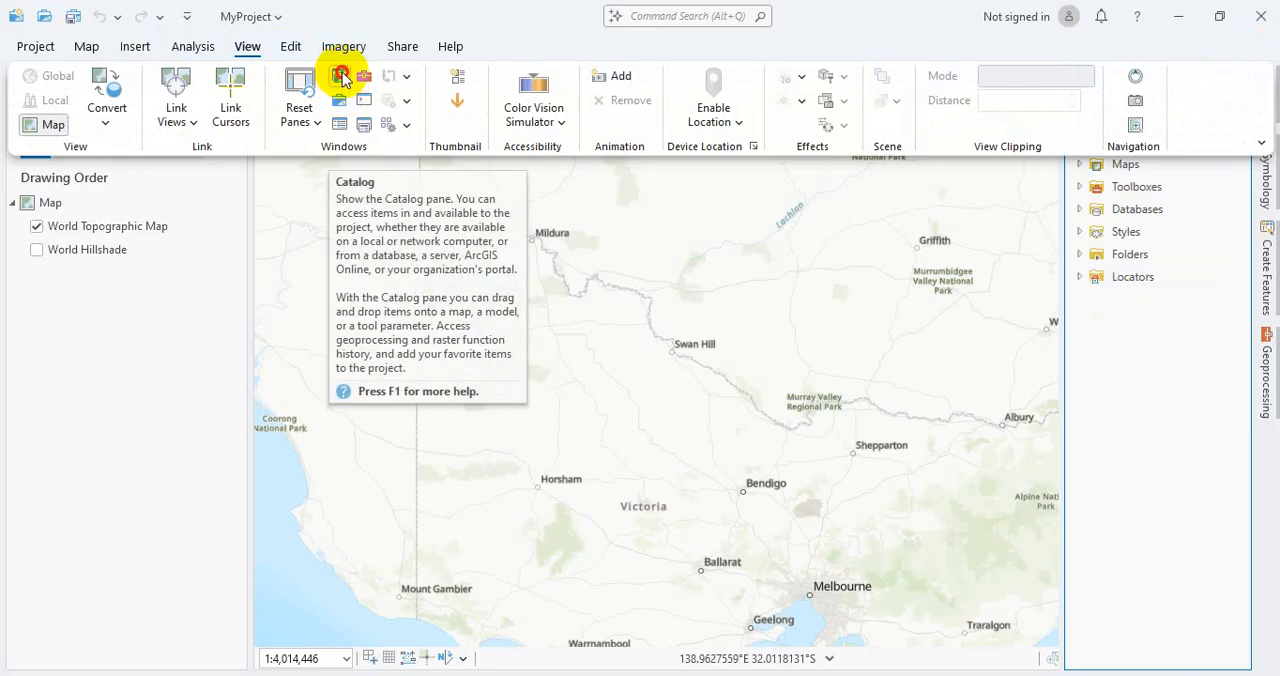
pyautogui.click(342, 78)
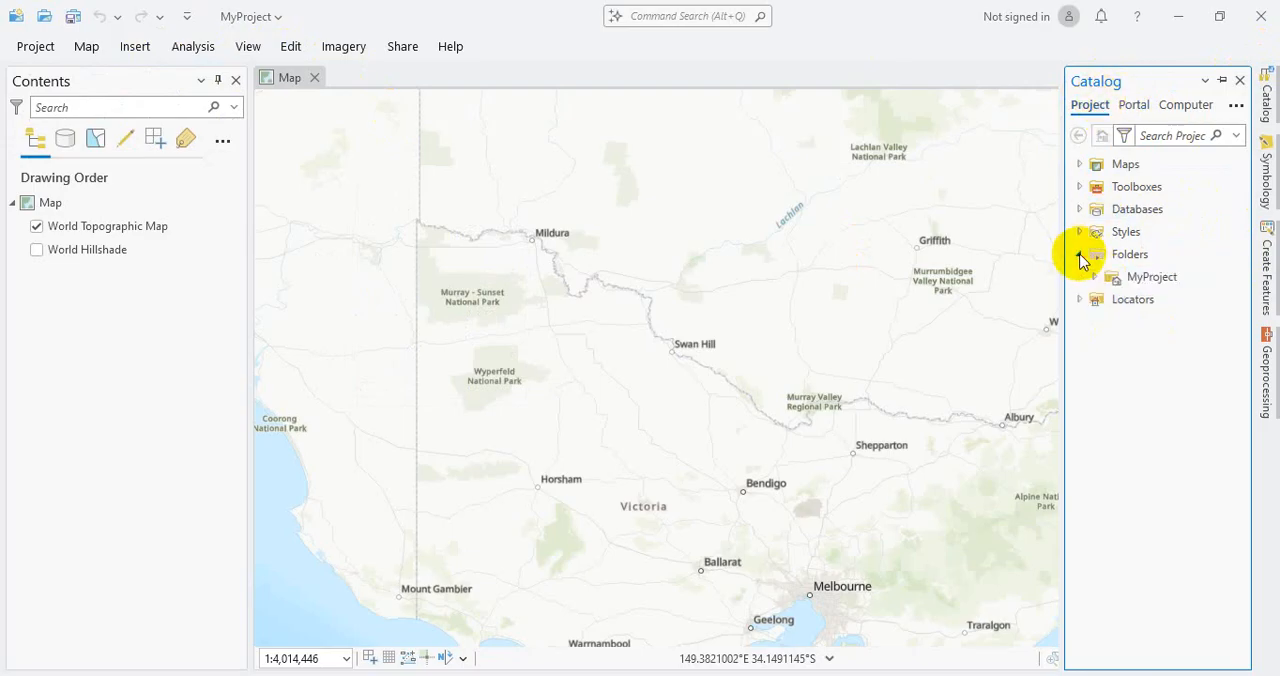
pyautogui.click(1096, 280)
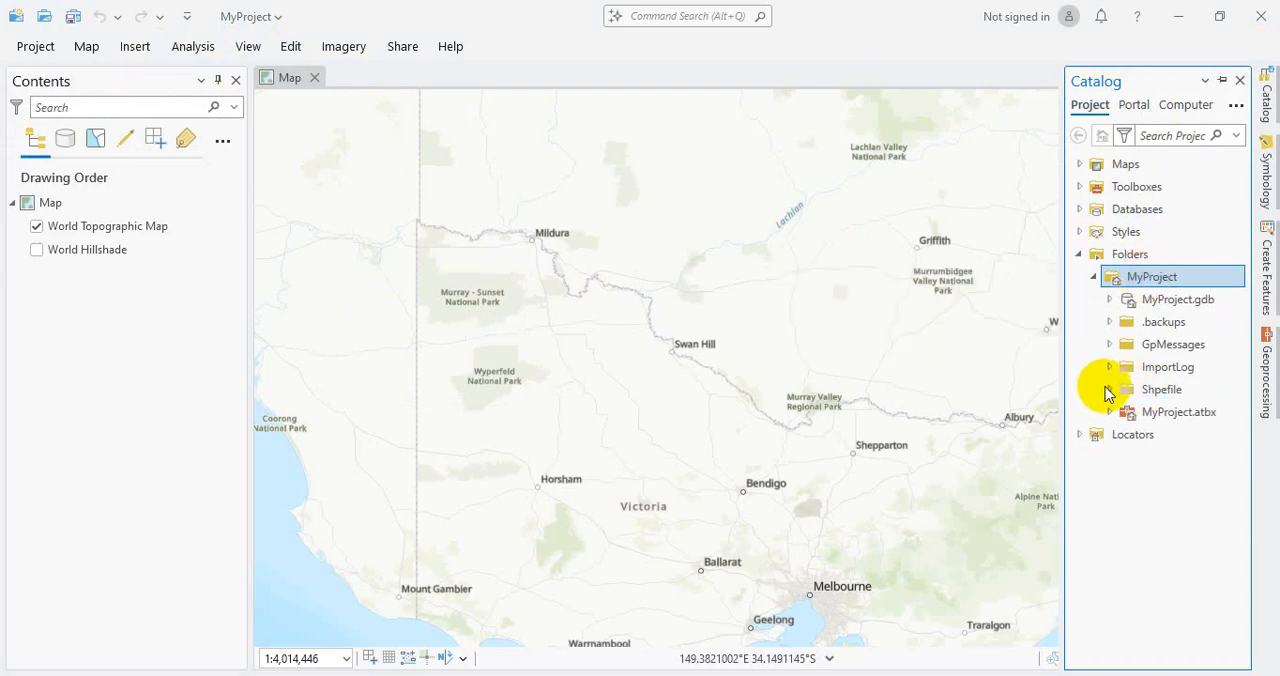
# Step: Examine the MyProject.gdb geodatabase and the other contents of the MyProject folder in the project catalog
pyautogui.click(1196, 301)
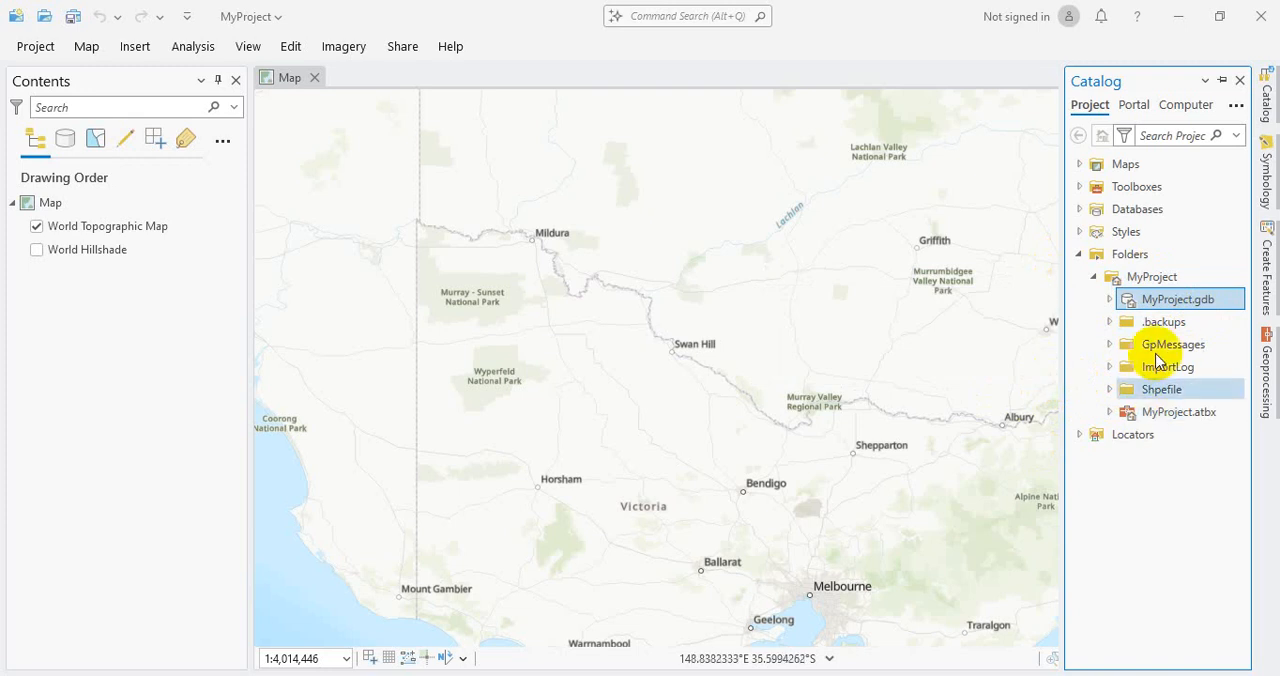
pyautogui.moveTo(1150, 308)
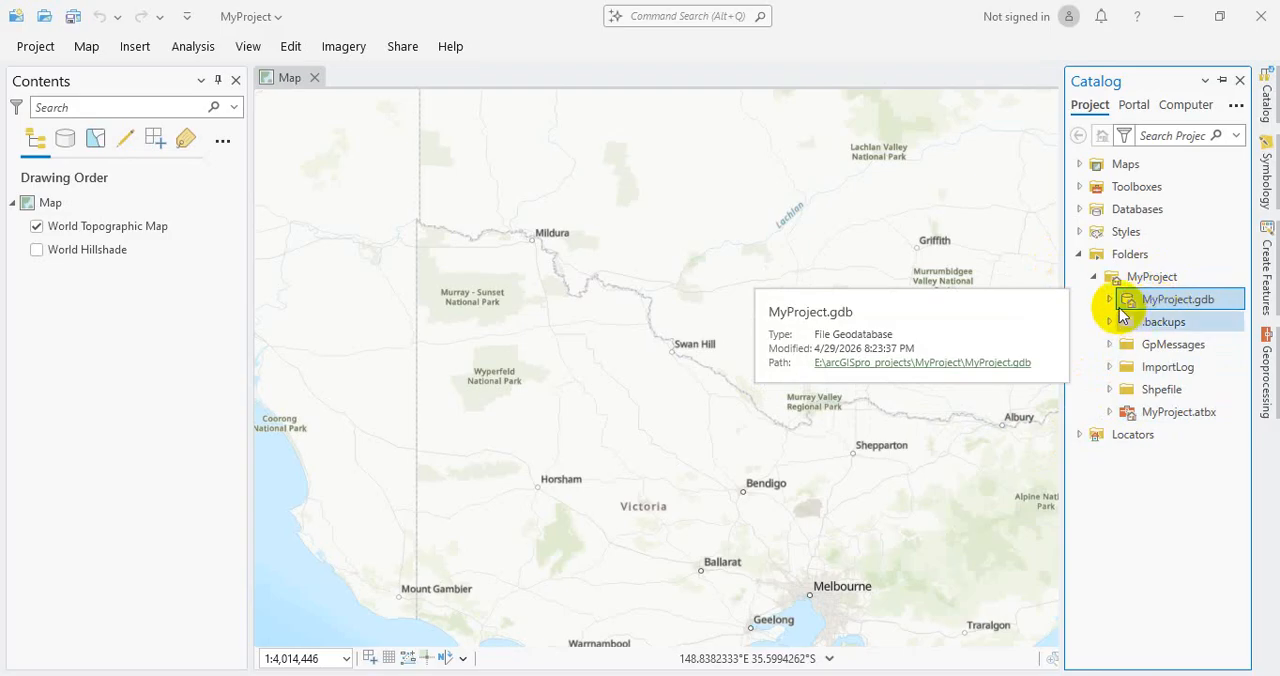
pyautogui.click(1110, 300)
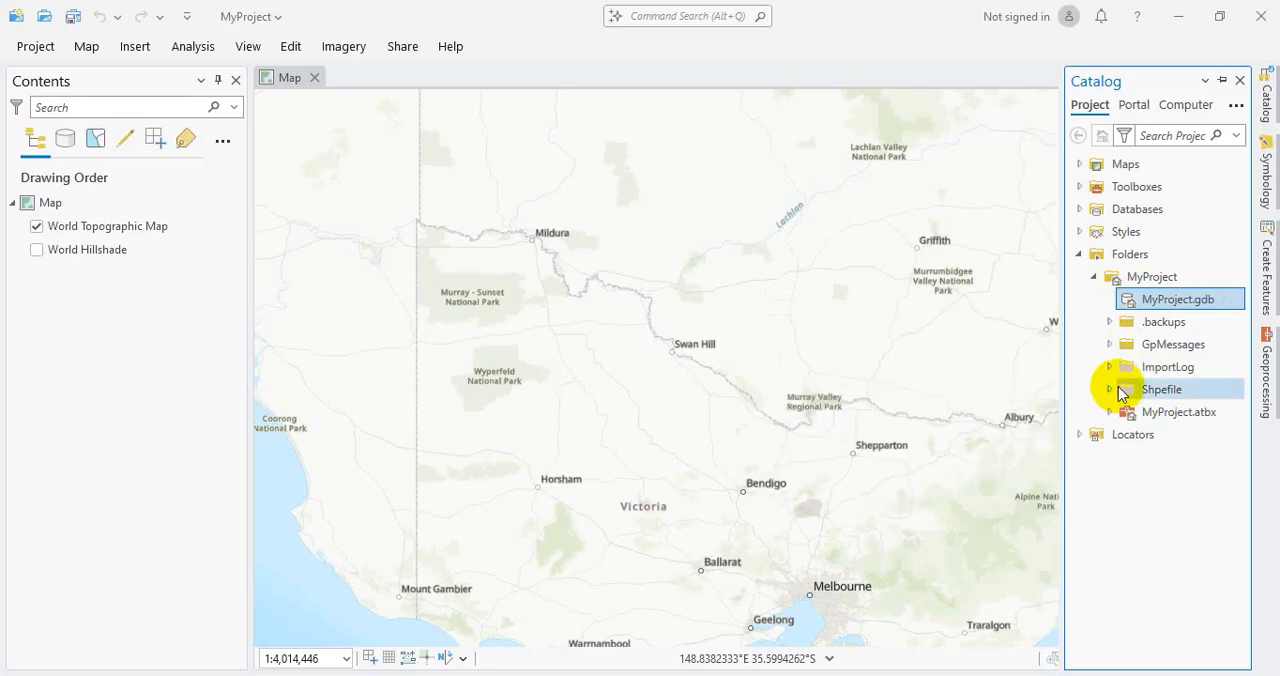
pyautogui.click(1095, 278)
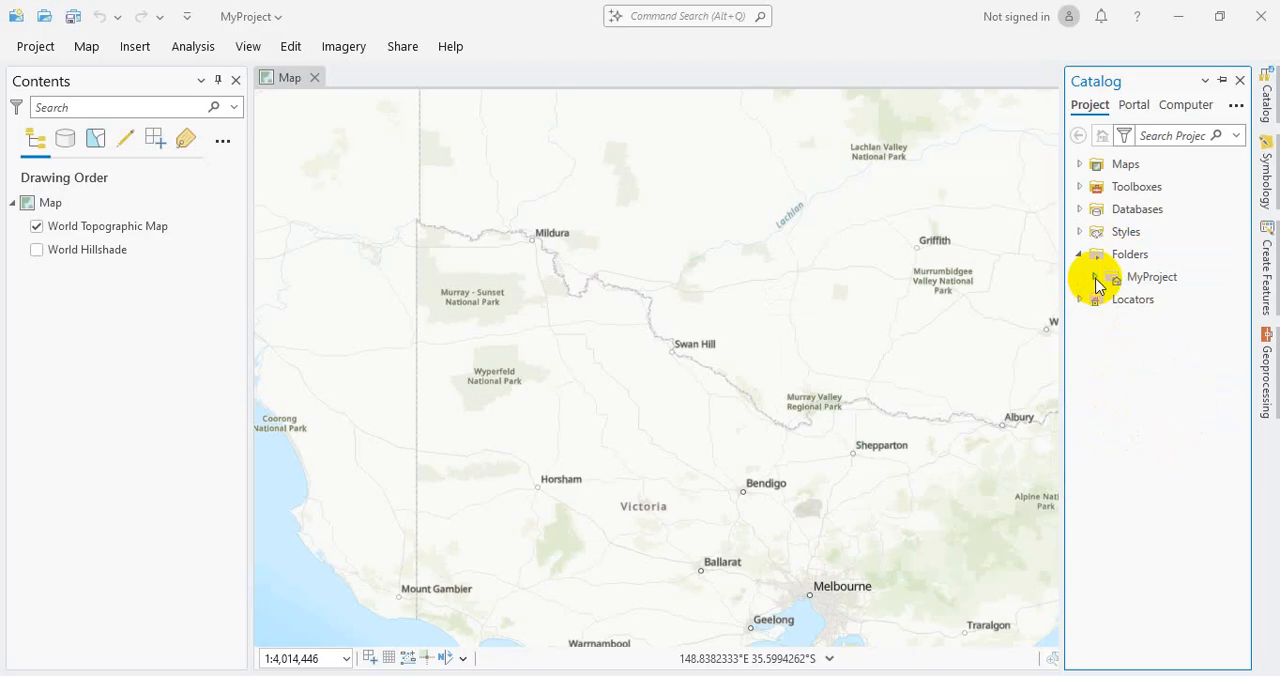
pyautogui.click(1096, 278)
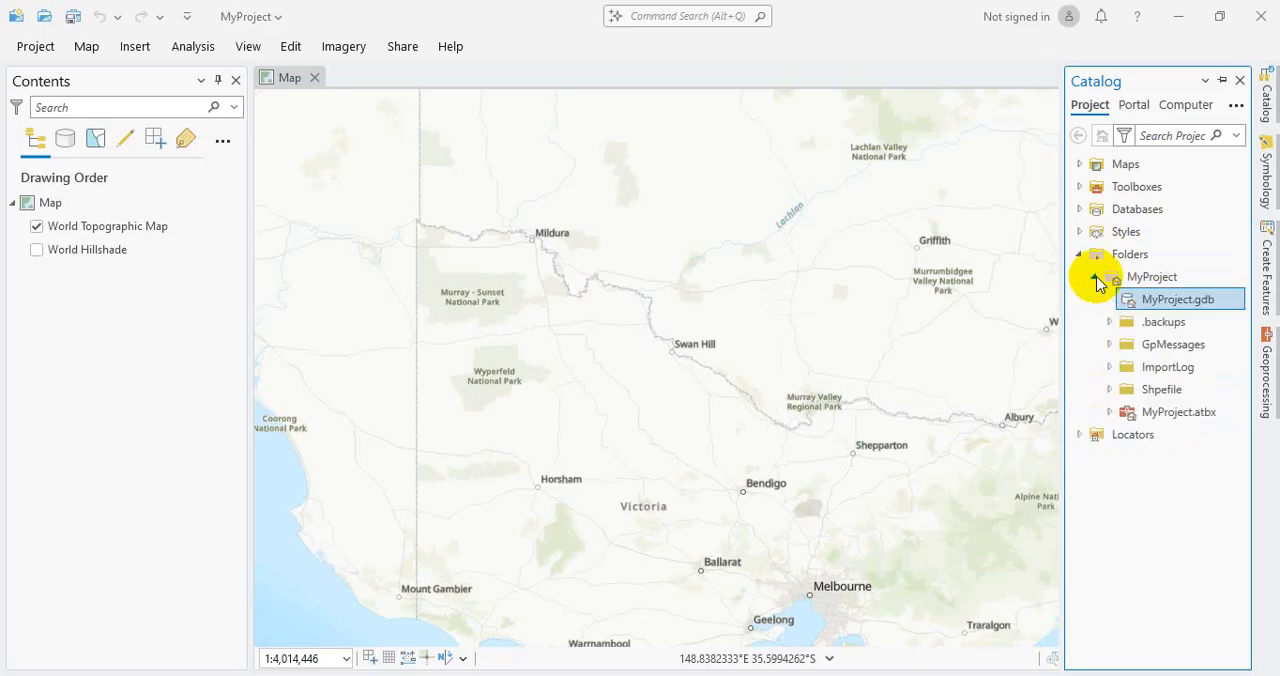
# Step: Create a new folder named demo_shapefile inside the MyProject folder
pyautogui.click(1157, 278)
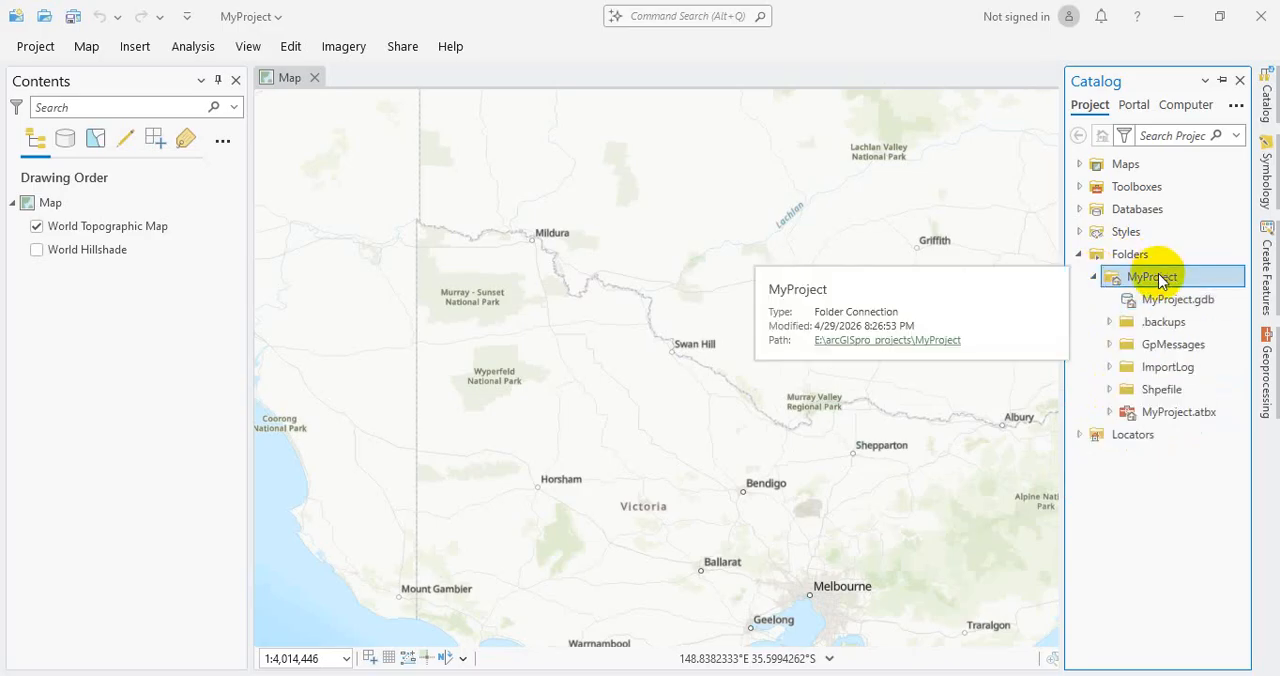
pyautogui.rightClick(1160, 282)
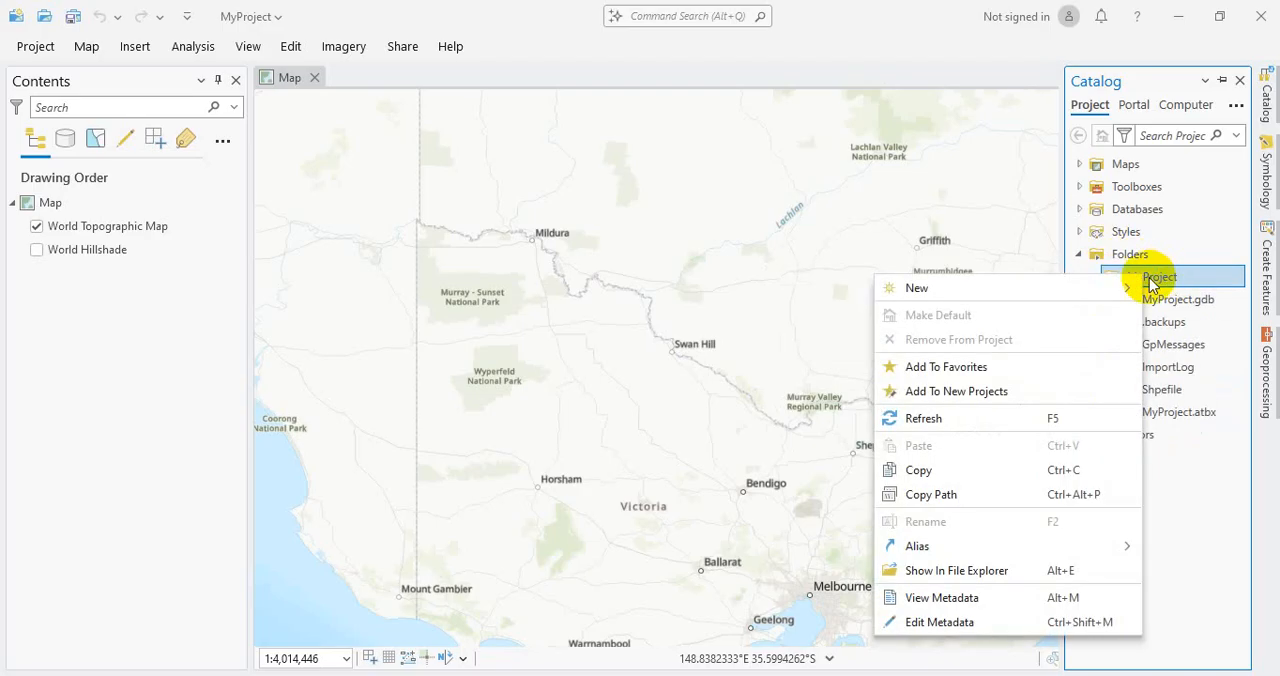
pyautogui.moveTo(1108, 294)
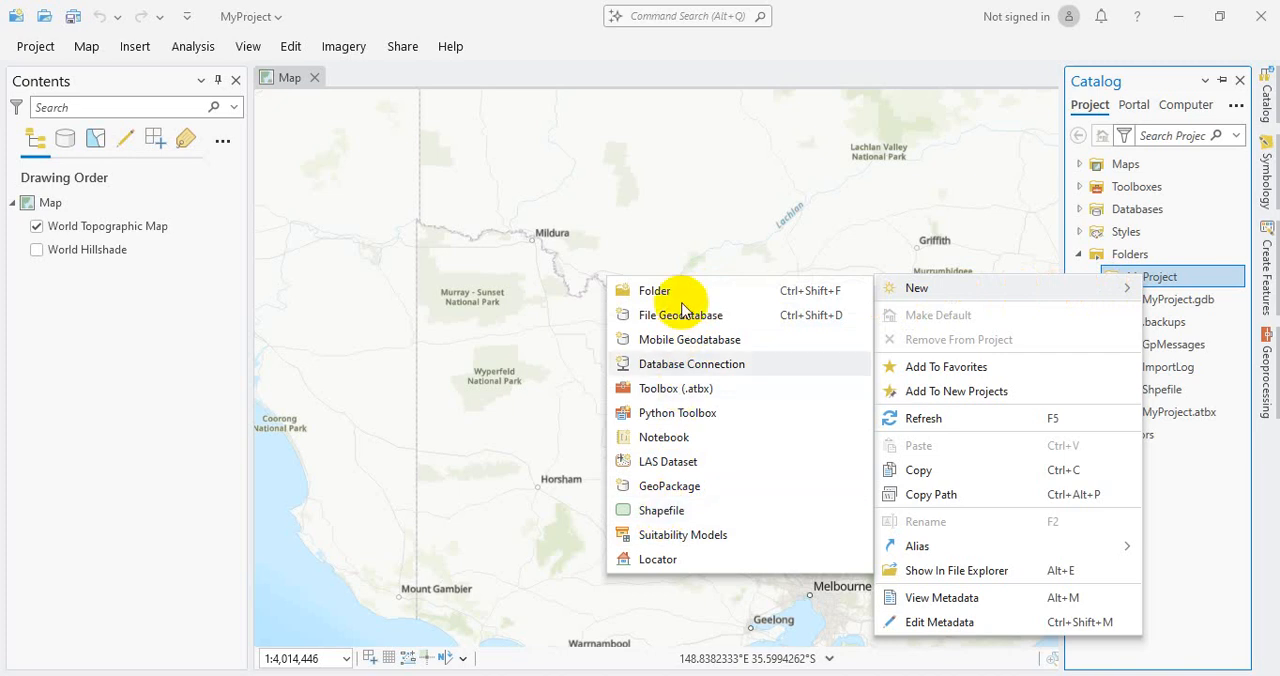
pyautogui.click(655, 290)
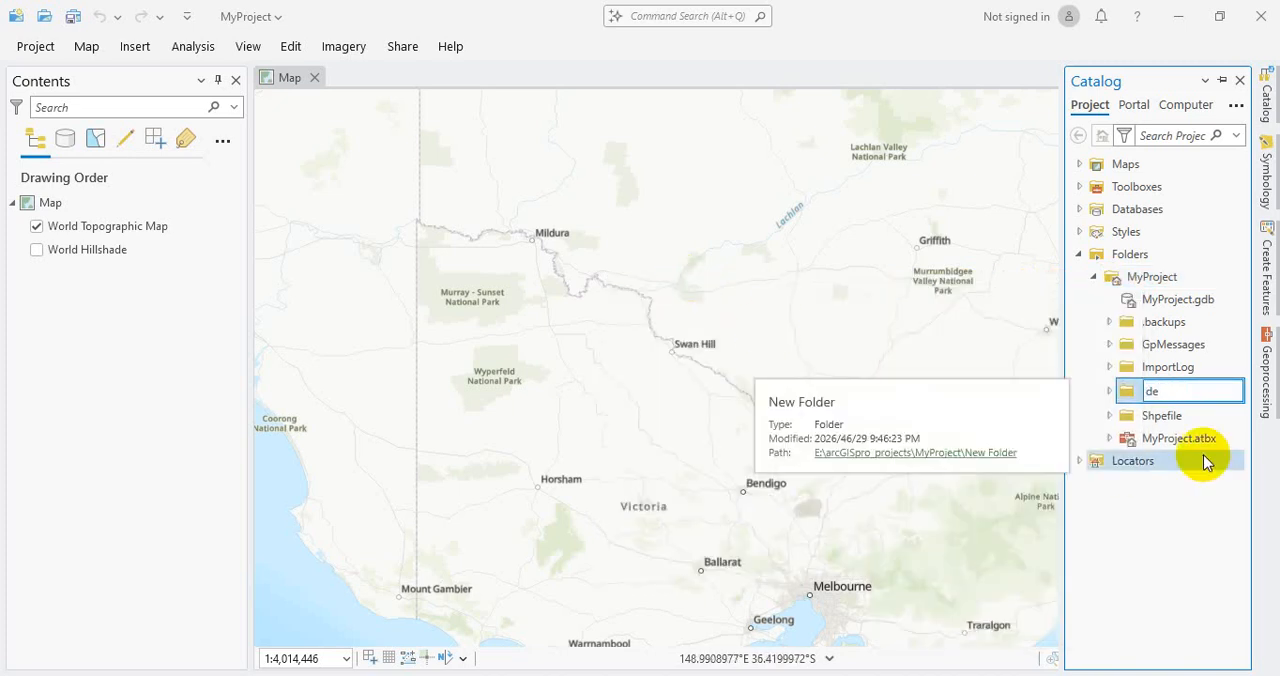
pyautogui.write('demo_shapefile')
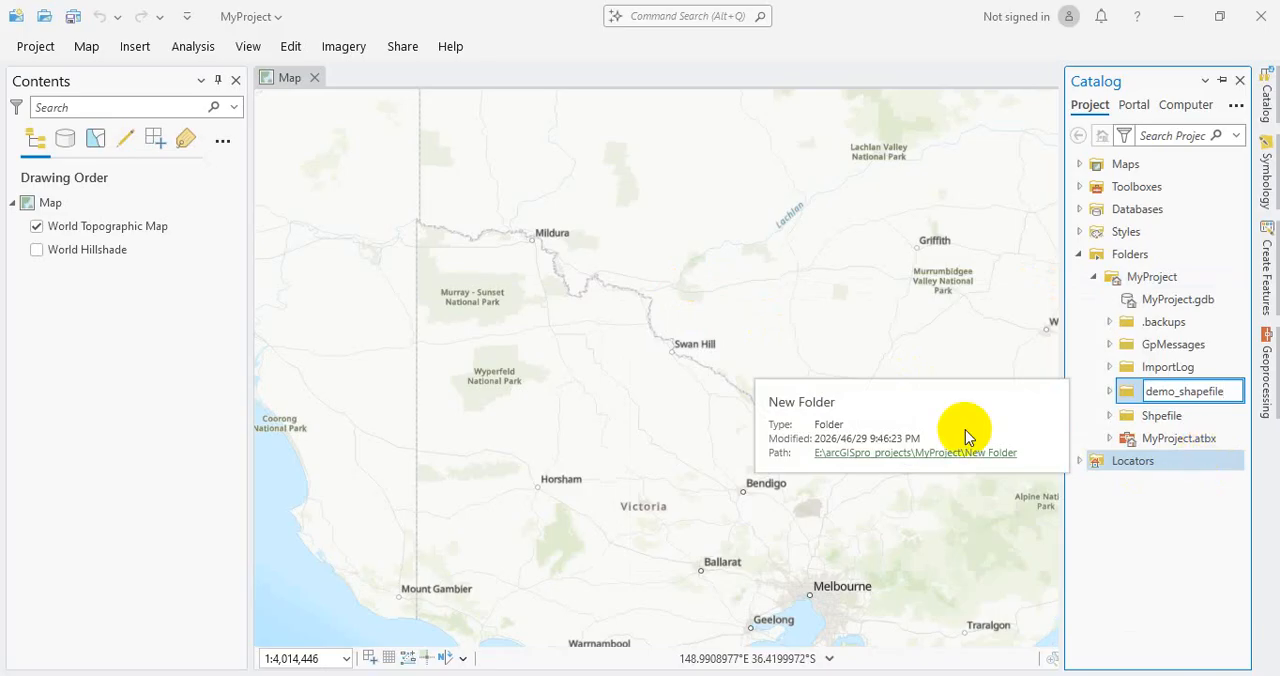
pyautogui.click(1137, 392)
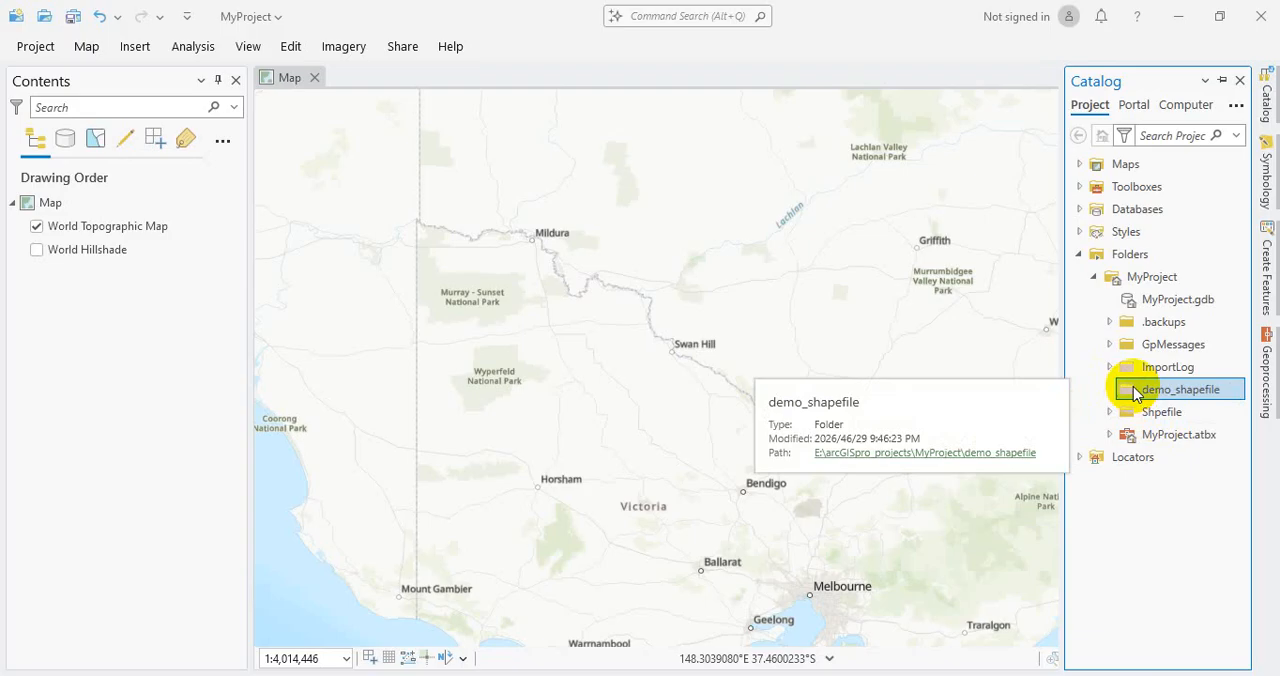
# Step: Set up a new polygon shapefile named Lake in the demo_shapefile folder with the GCS_WGS_1984 coordinate system
pyautogui.rightClick(1135, 393)
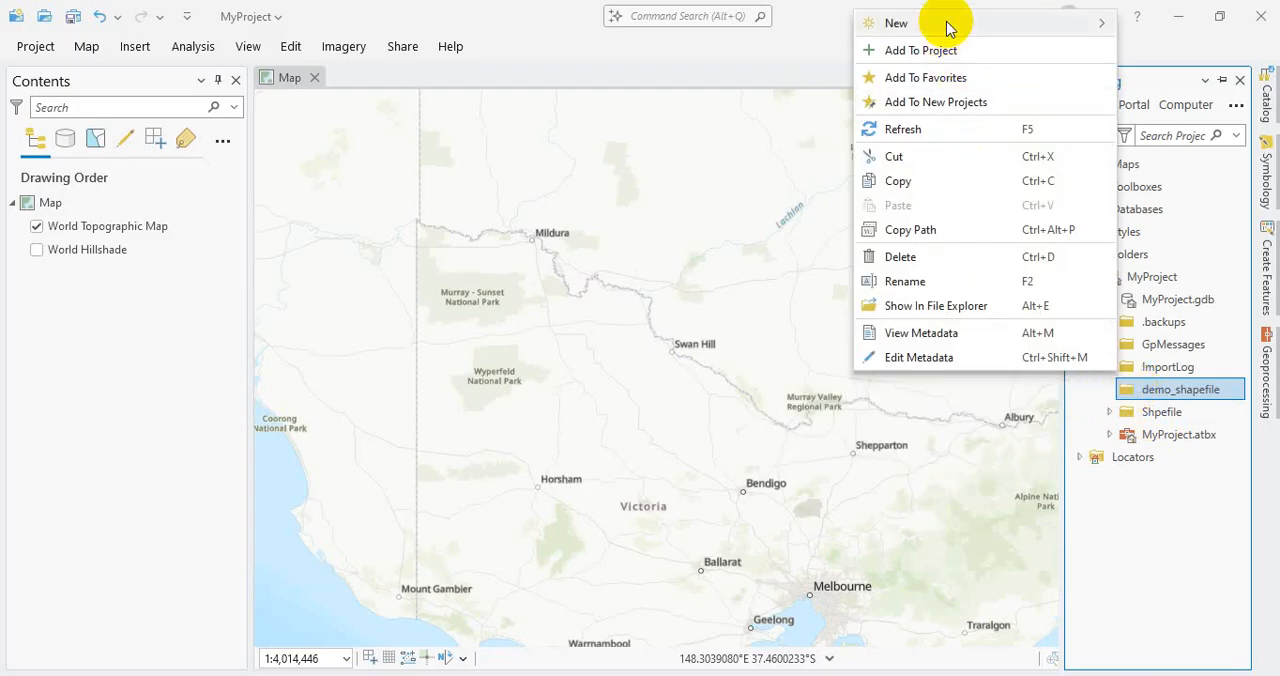
pyautogui.moveTo(934, 26)
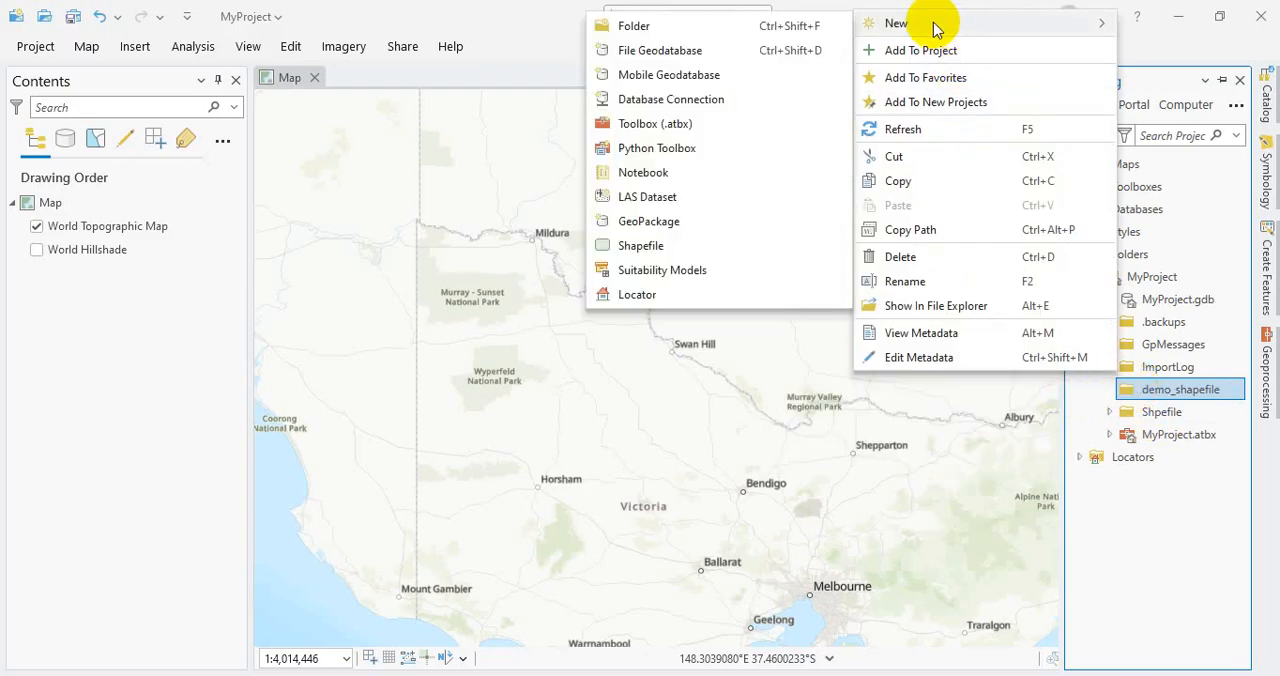
pyautogui.click(641, 246)
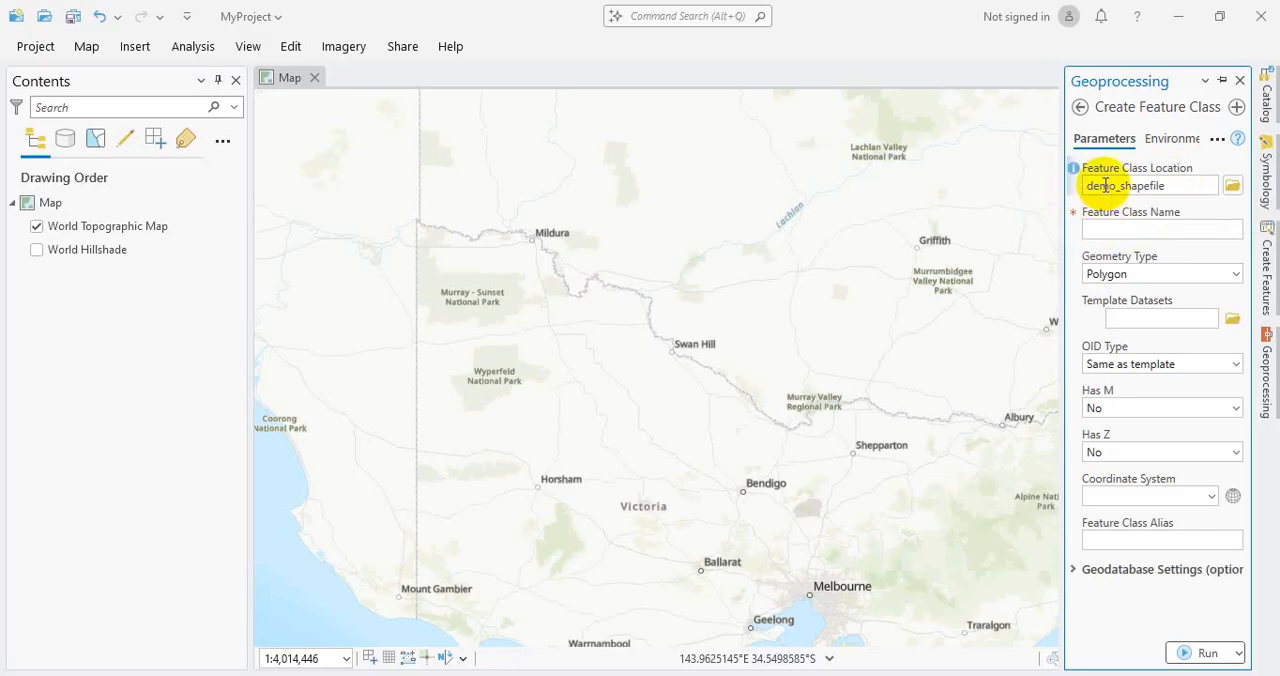
pyautogui.click(1124, 229)
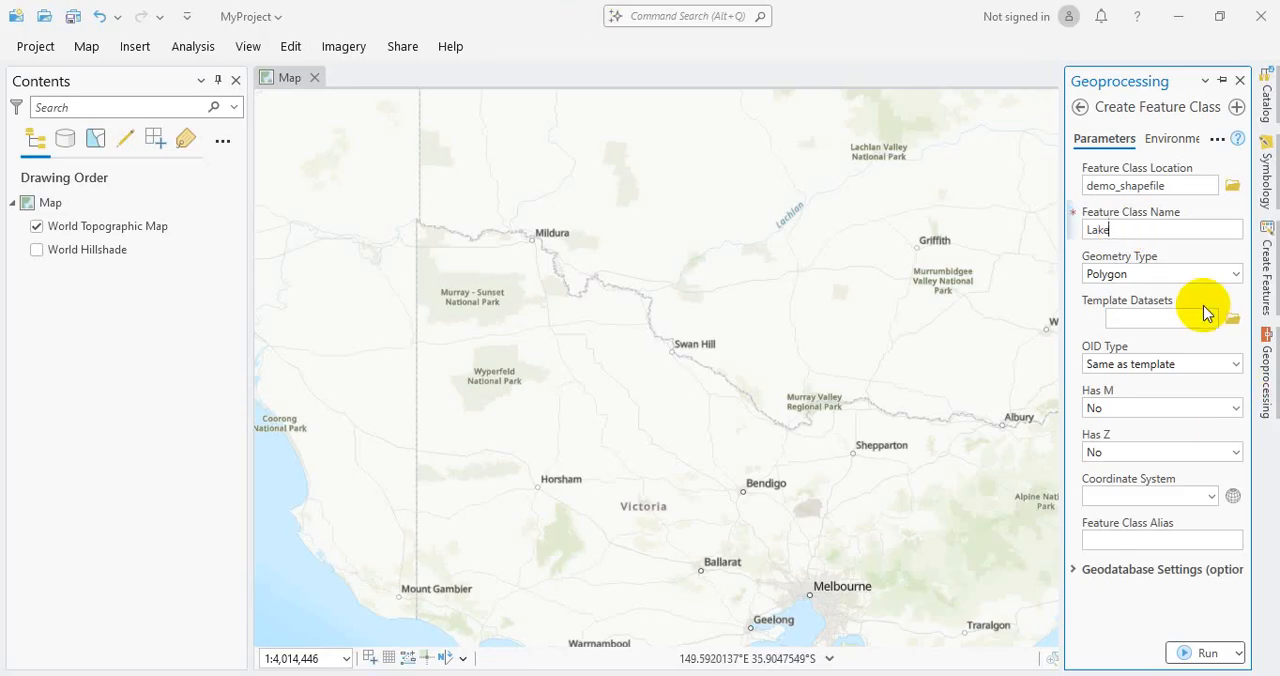
pyautogui.click(1217, 274)
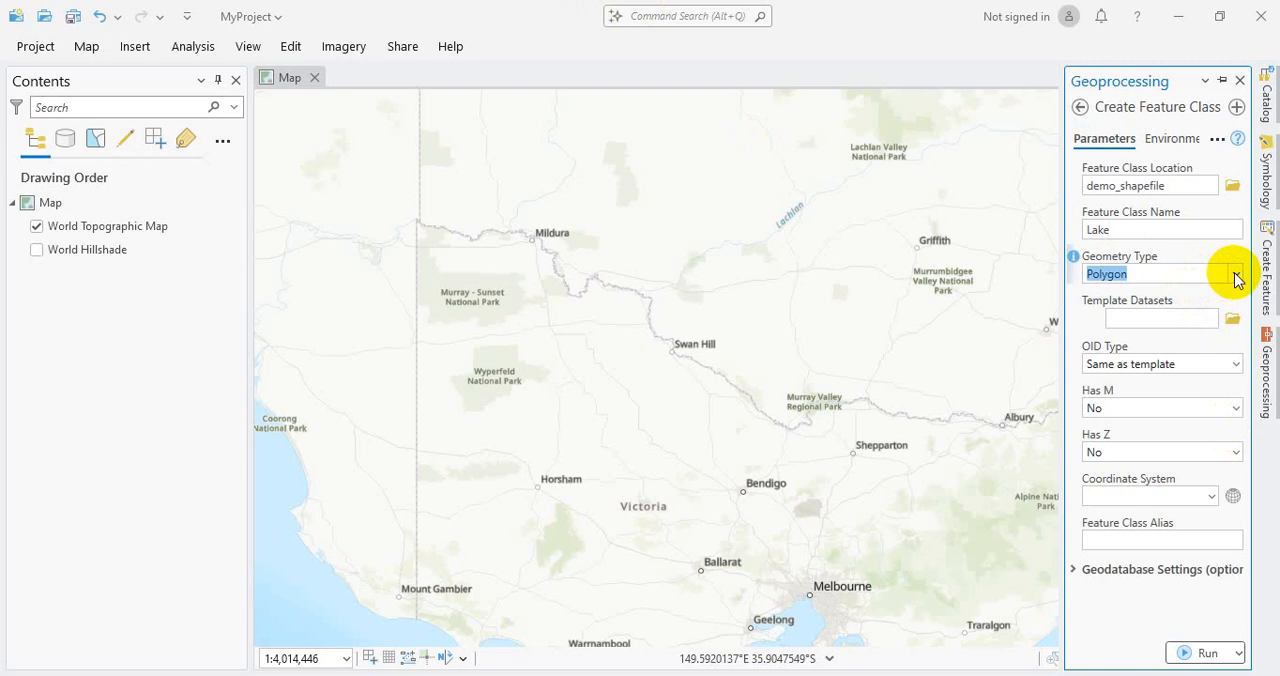
pyautogui.click(1236, 278)
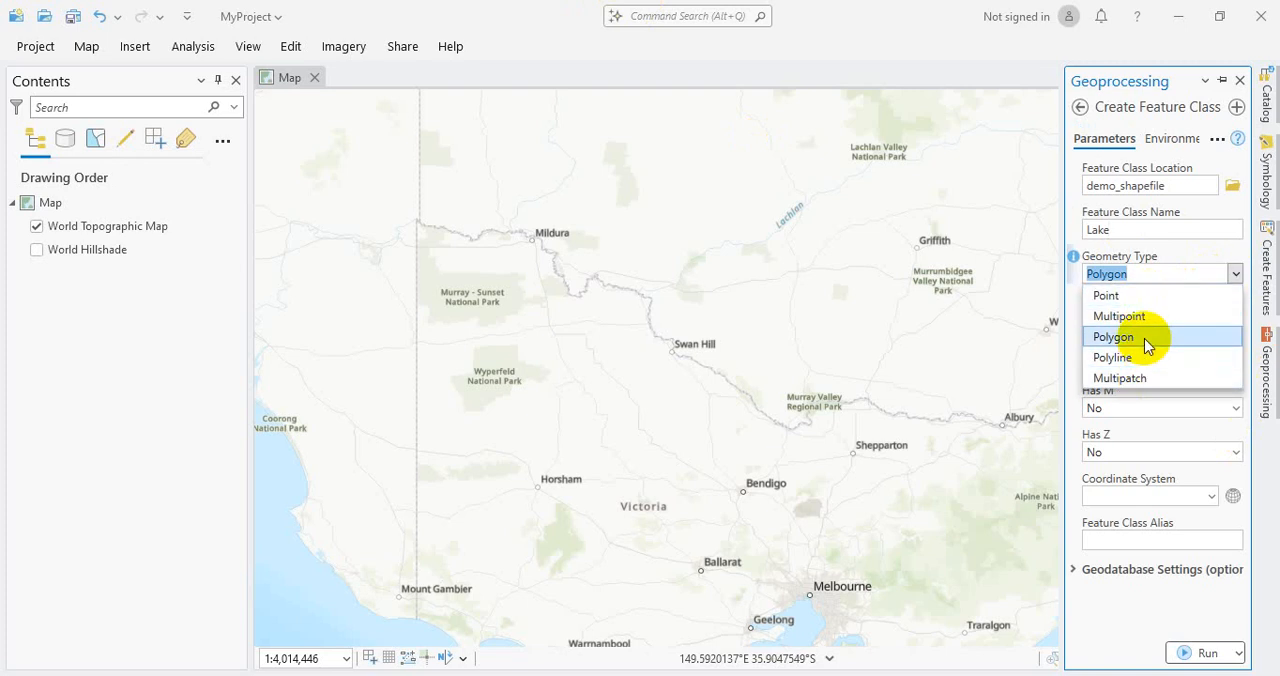
pyautogui.click(1145, 340)
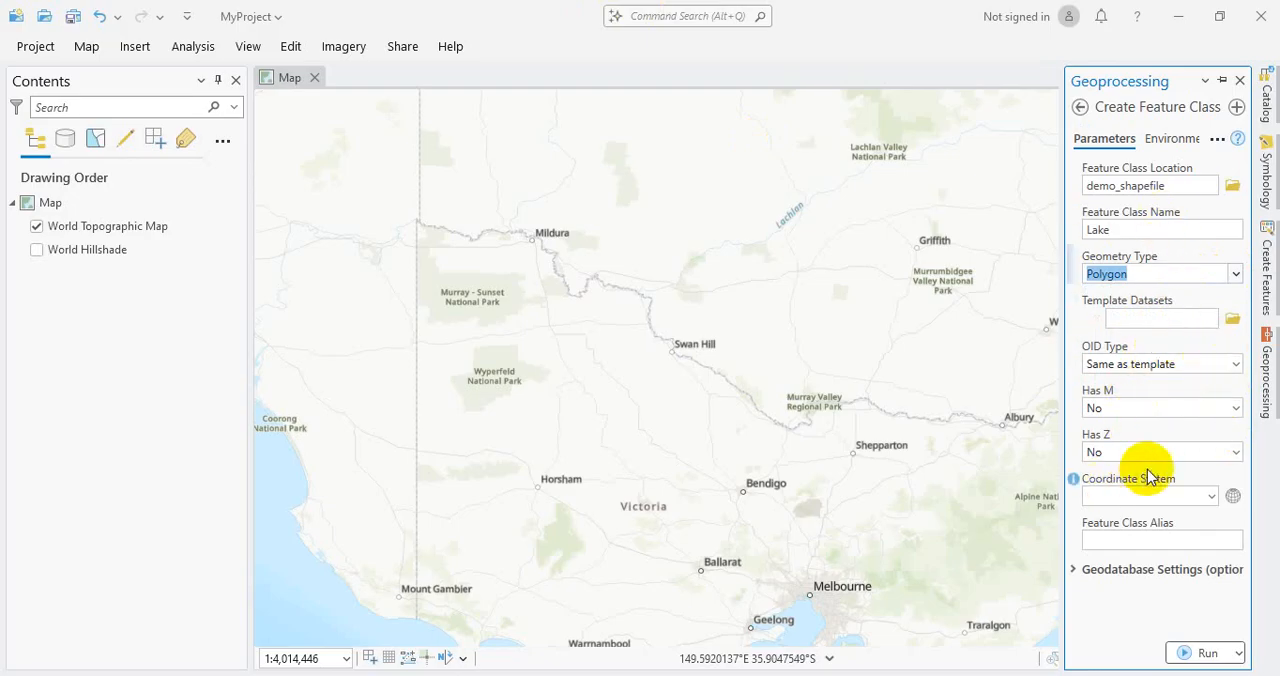
pyautogui.click(1211, 496)
pyautogui.click(1176, 522)
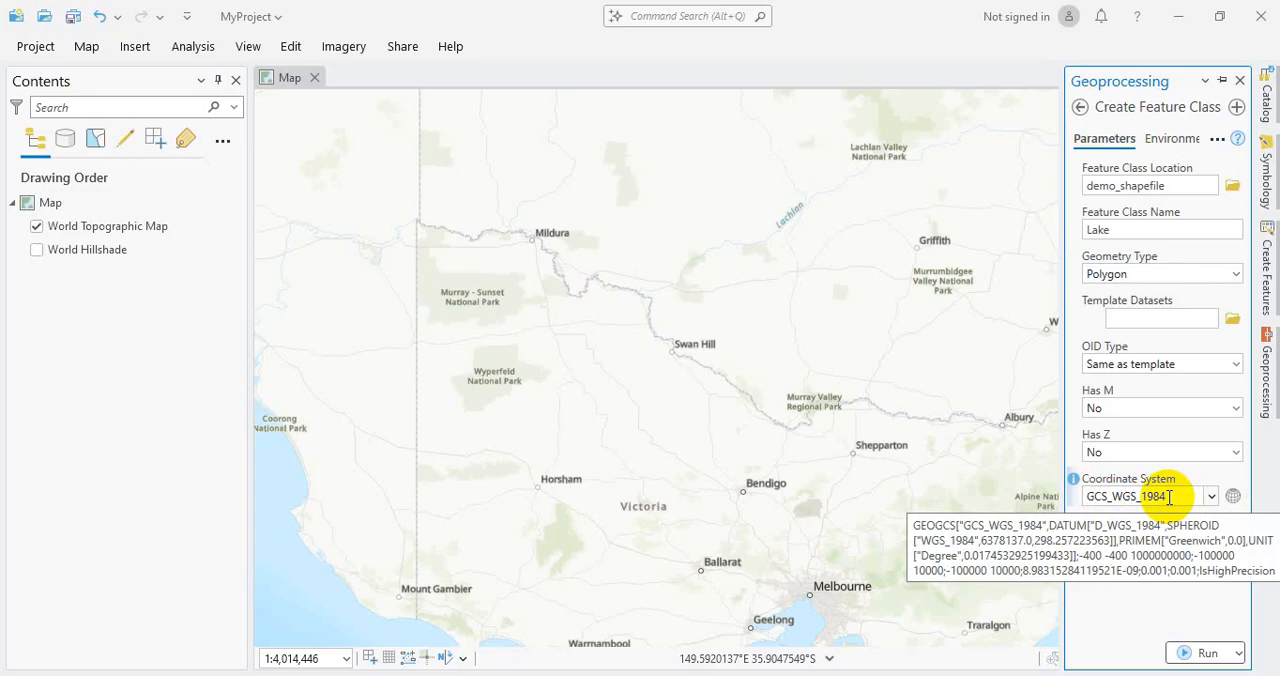
# Step: Examine the available XY coordinate systems, collapsing and expanding the Geographic Coordinate System groups
pyautogui.click(1236, 496)
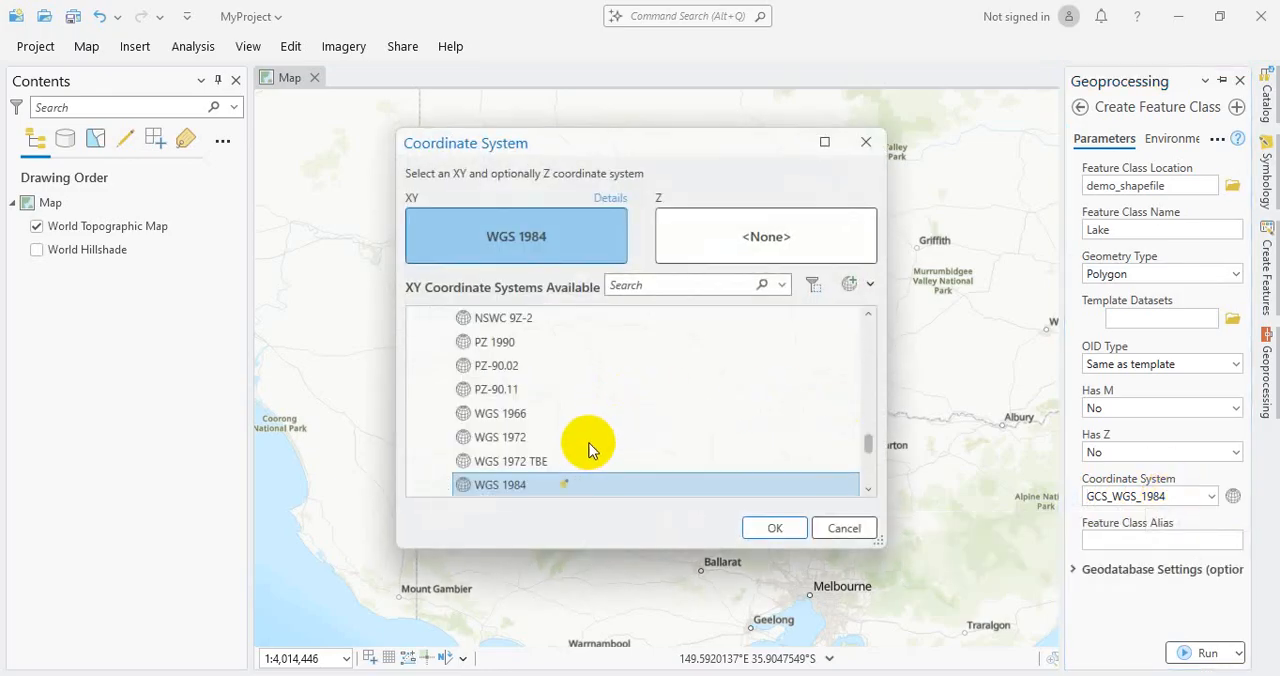
pyautogui.scroll(5, 586, 449)
pyautogui.scroll(5, 560, 449)
pyautogui.scroll(-1, 517, 466)
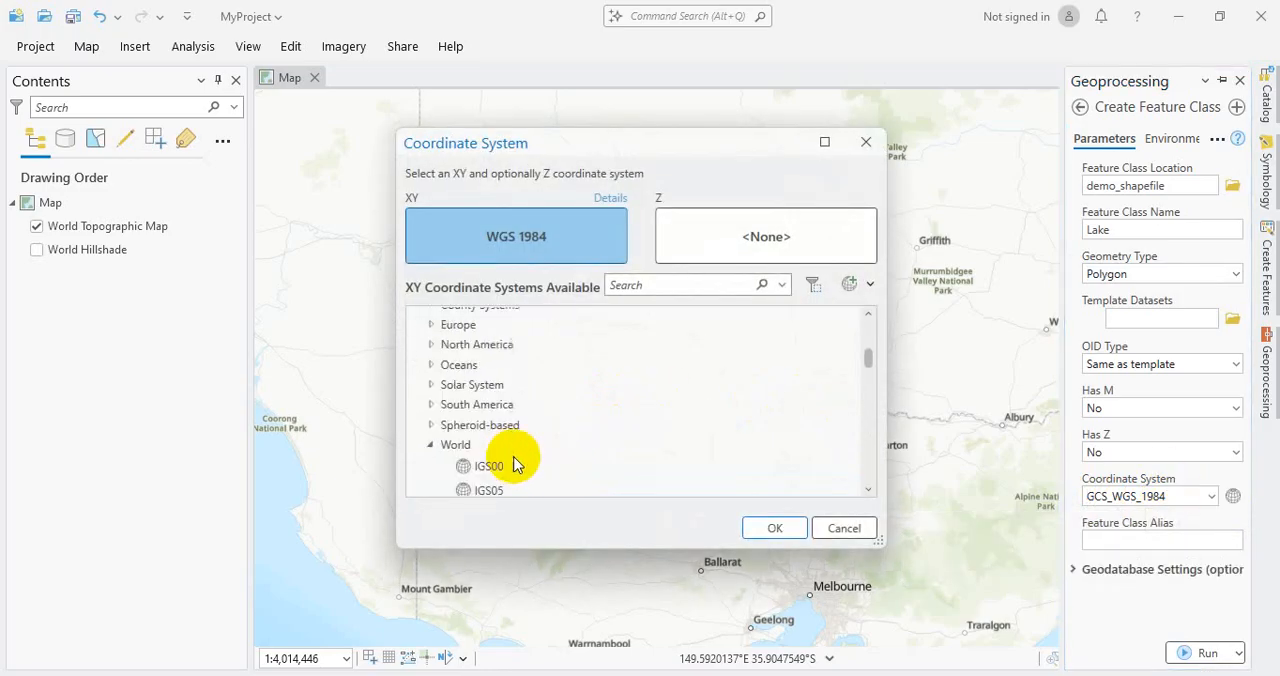
pyautogui.click(432, 450)
pyautogui.scroll(5, 429, 371)
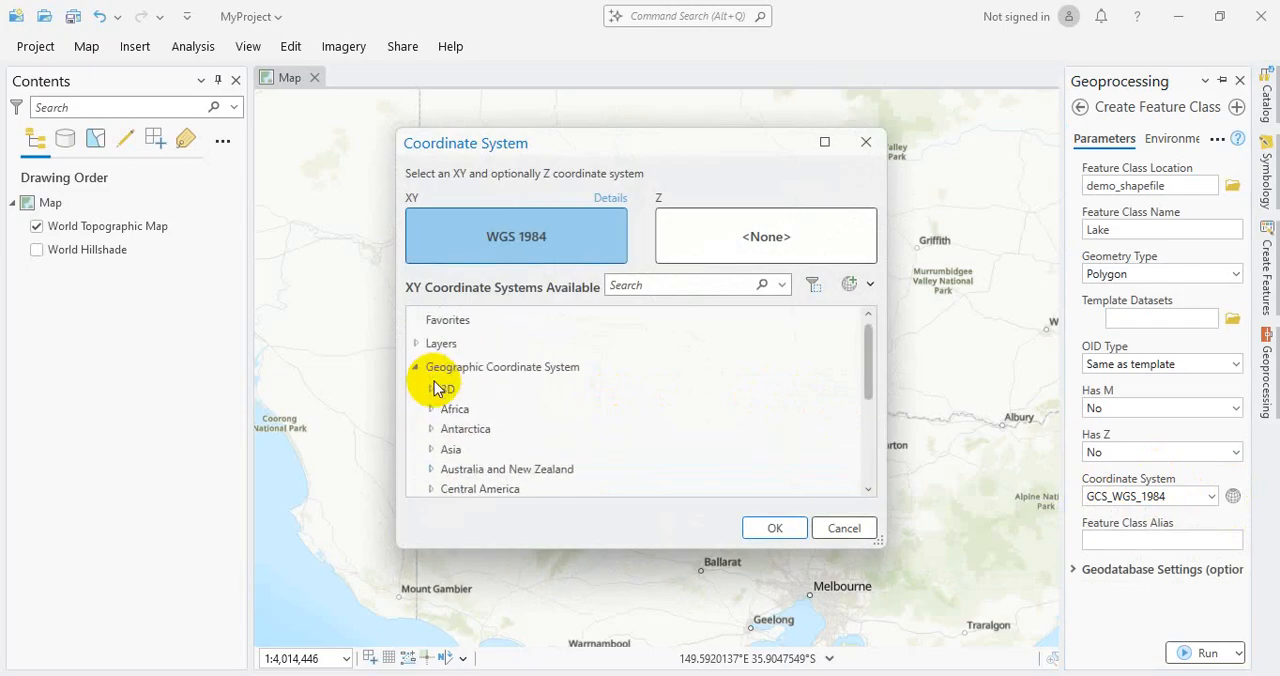
pyautogui.click(418, 367)
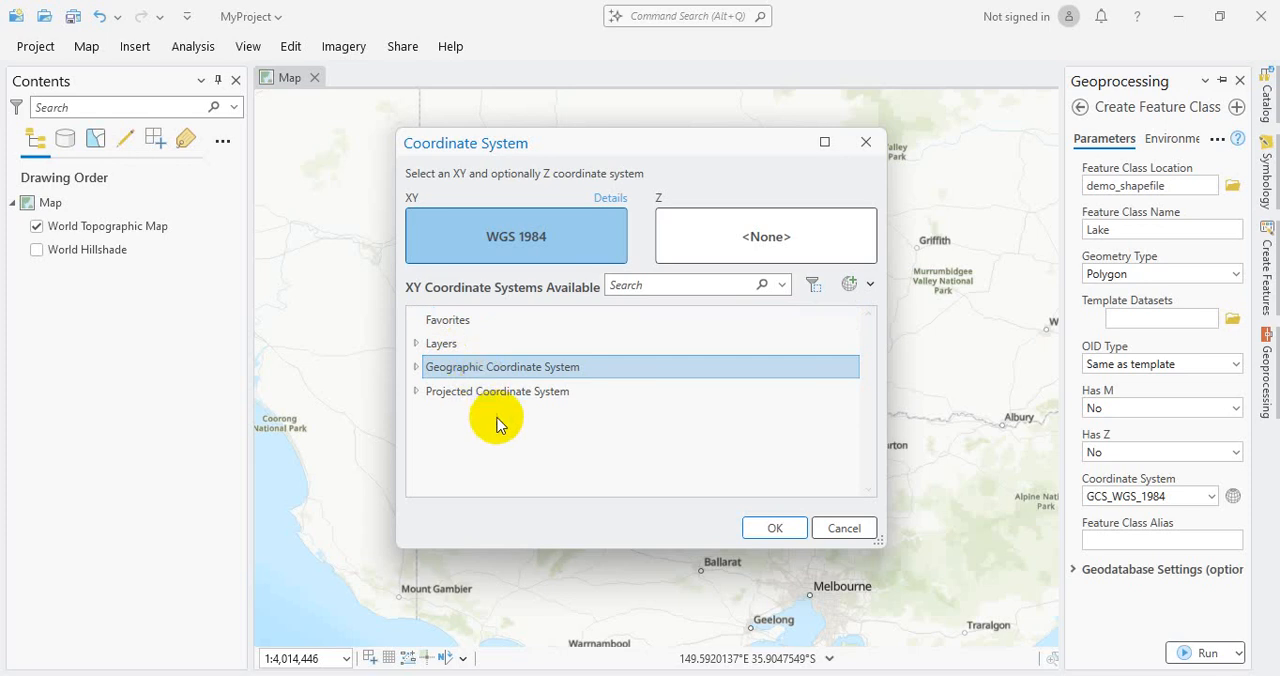
pyautogui.click(416, 369)
pyautogui.scroll(-5, 508, 400)
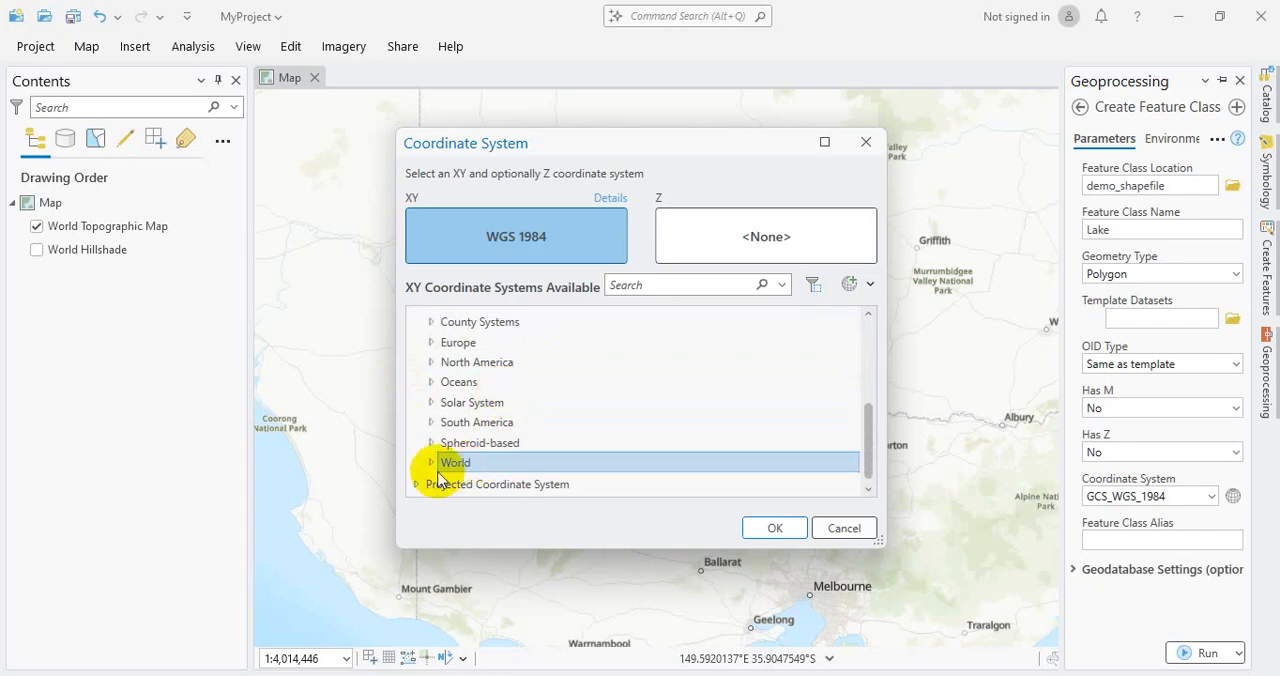
pyautogui.scroll(5, 428, 460)
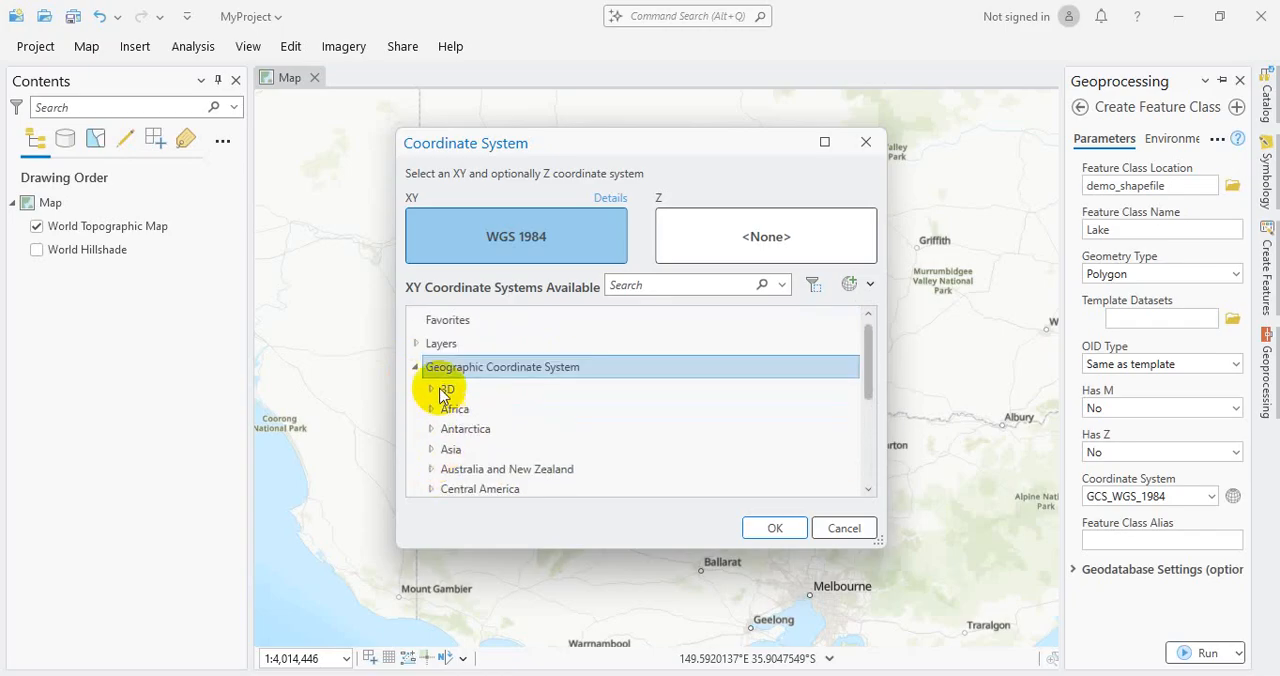
pyautogui.scroll(-5, 580, 400)
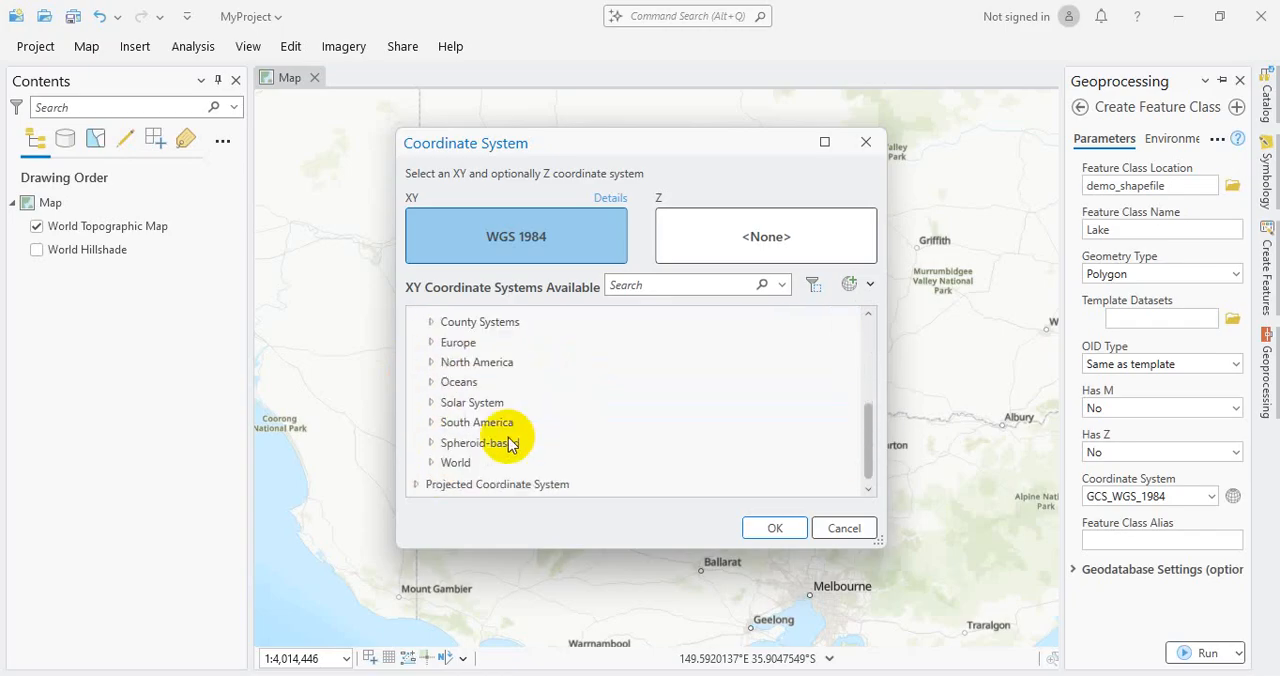
# Step: Choose WGS 1984 from the World group of geographic coordinate systems as the shapefile's XY coordinate system
pyautogui.click(431, 463)
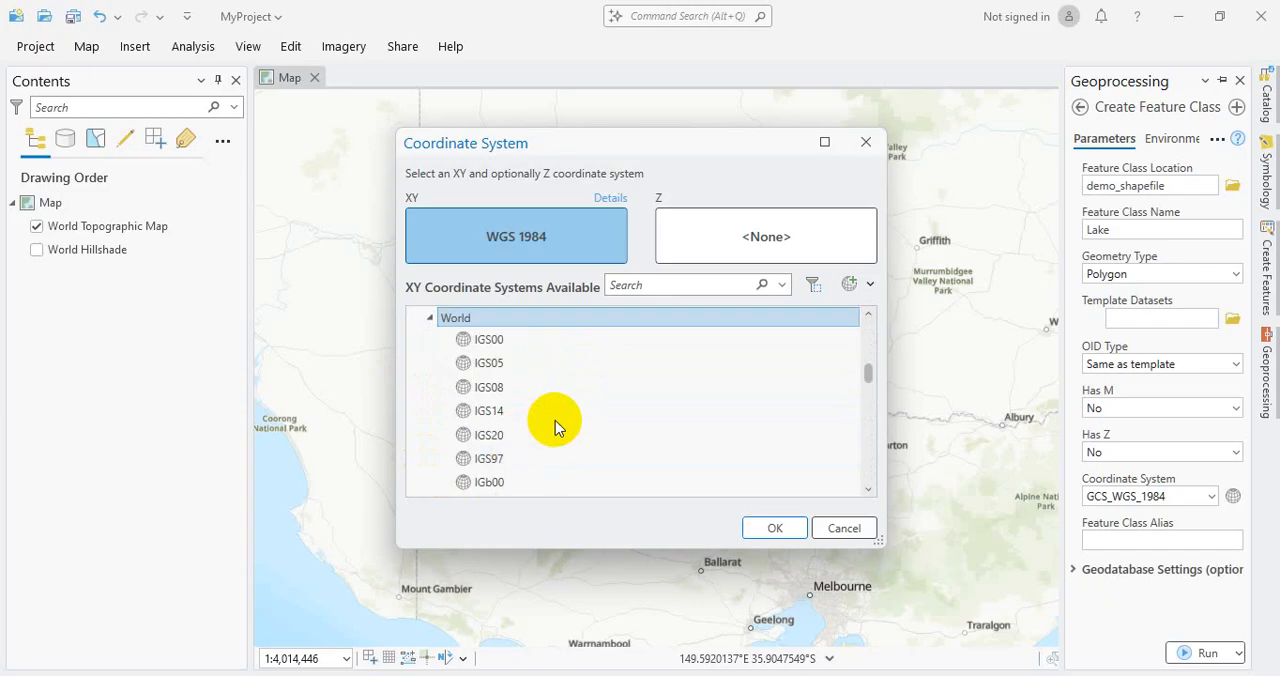
pyautogui.scroll(-10, 571, 397)
pyautogui.click(574, 394)
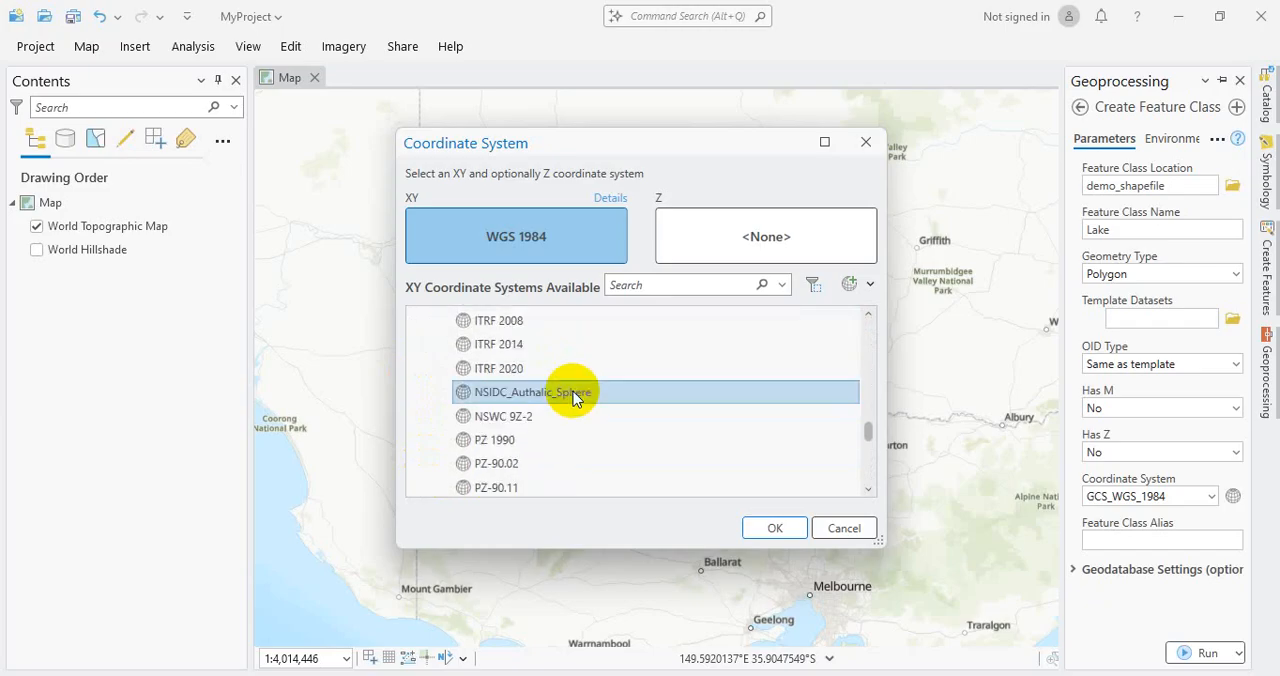
pyautogui.scroll(-5, 571, 394)
pyautogui.scroll(2, 571, 394)
pyautogui.click(500, 405)
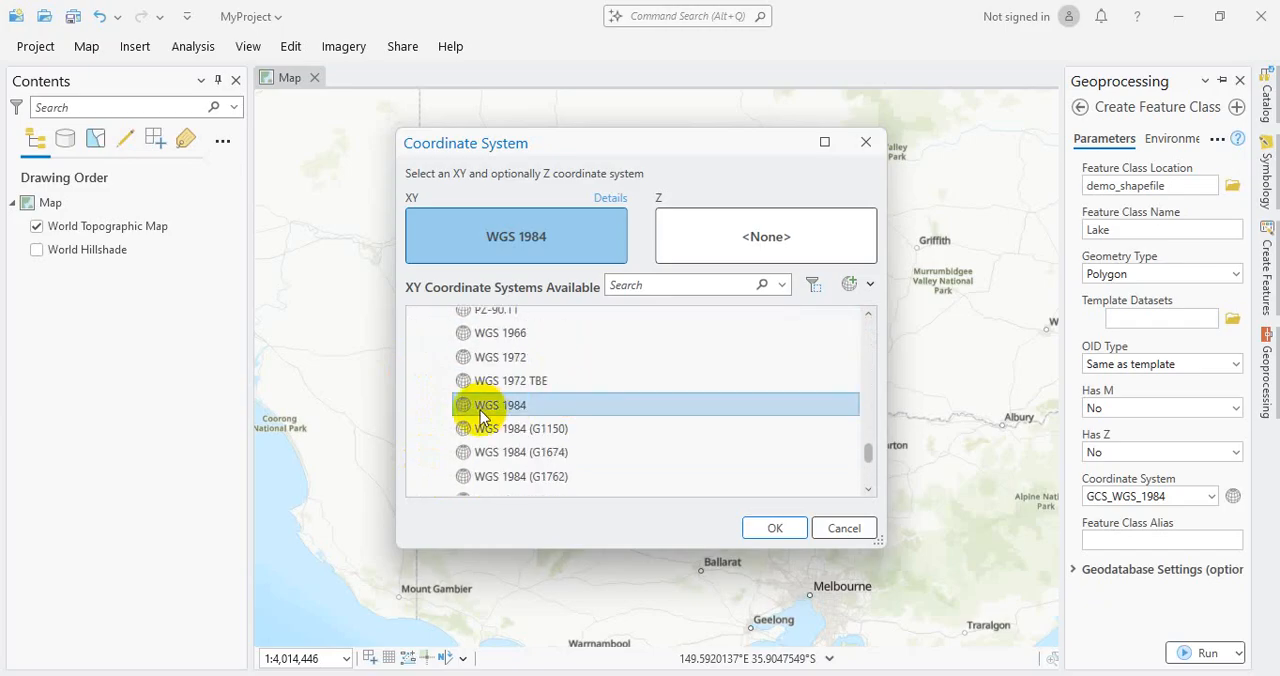
pyautogui.click(768, 528)
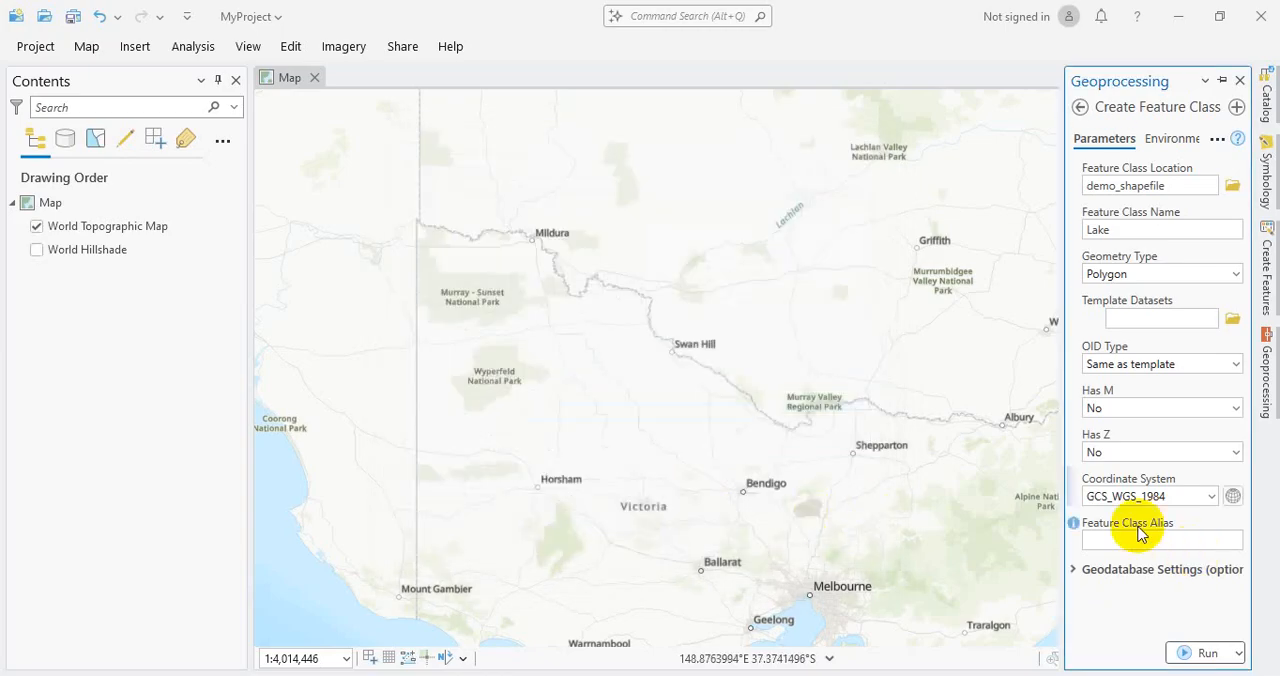
# Step: Check the coordinate system choices and optional geodatabase settings, and run Create Feature Class to produce the Lake shapefile
pyautogui.click(1211, 498)
pyautogui.click(1211, 498)
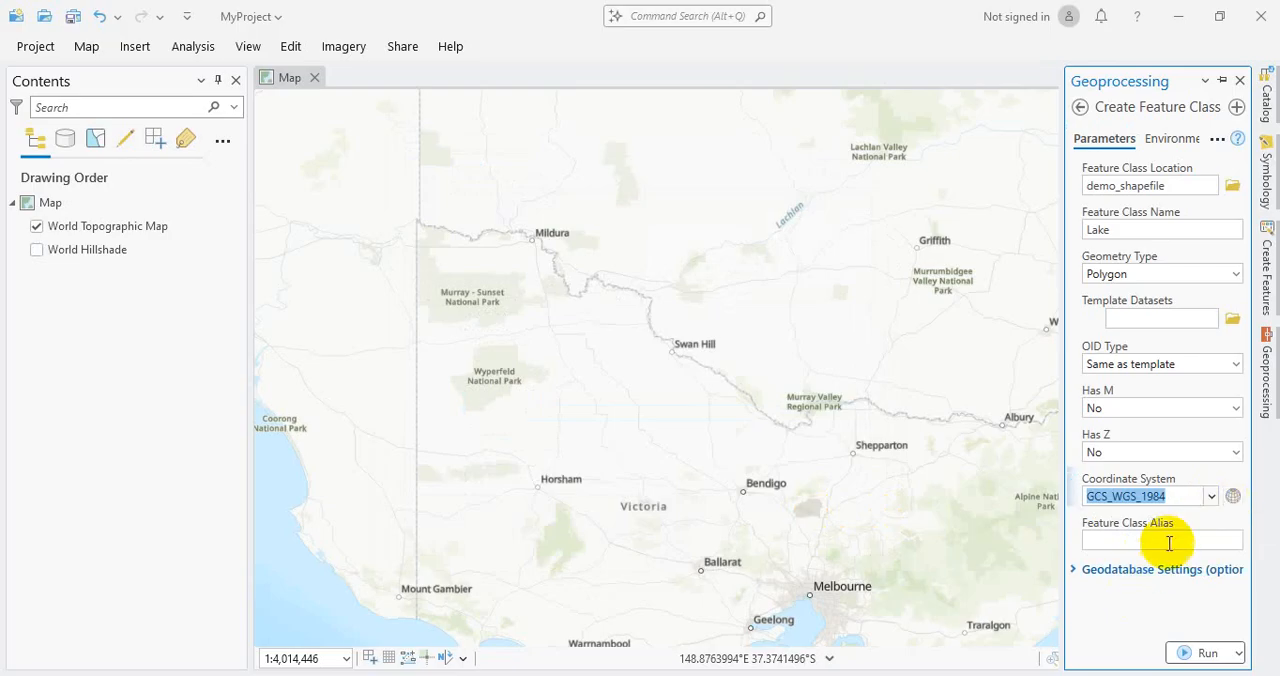
pyautogui.click(1074, 571)
pyautogui.click(1072, 571)
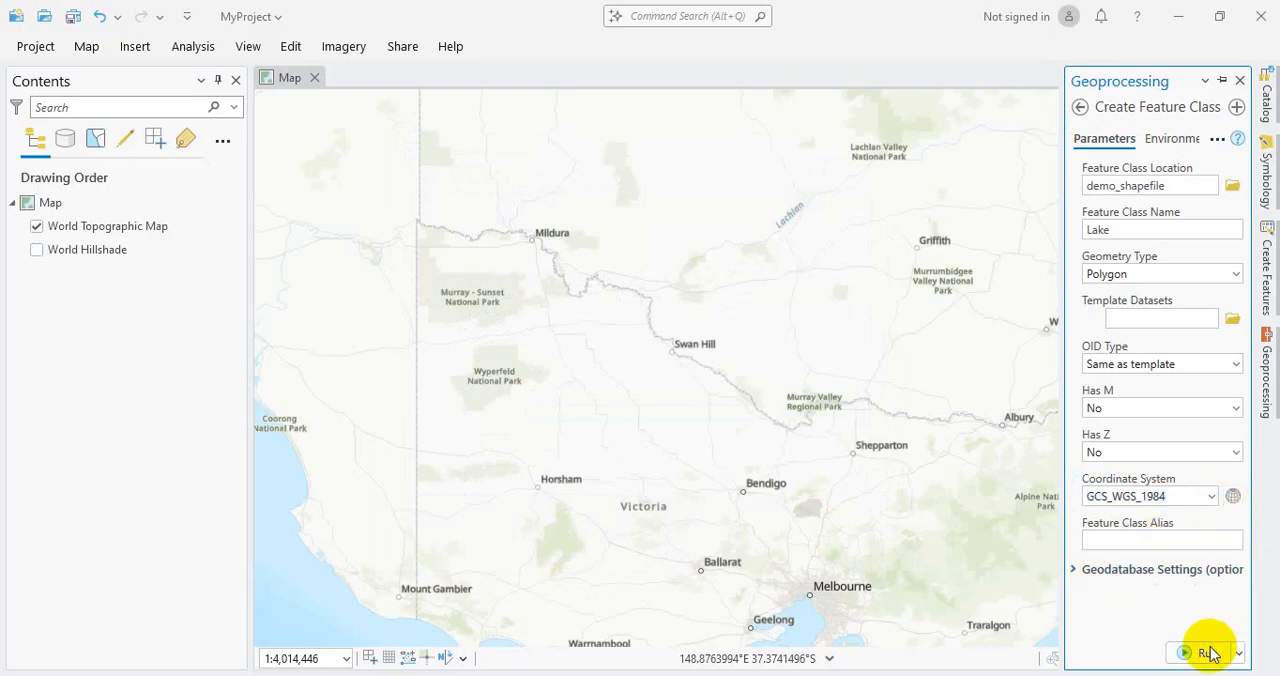
pyautogui.click(1208, 653)
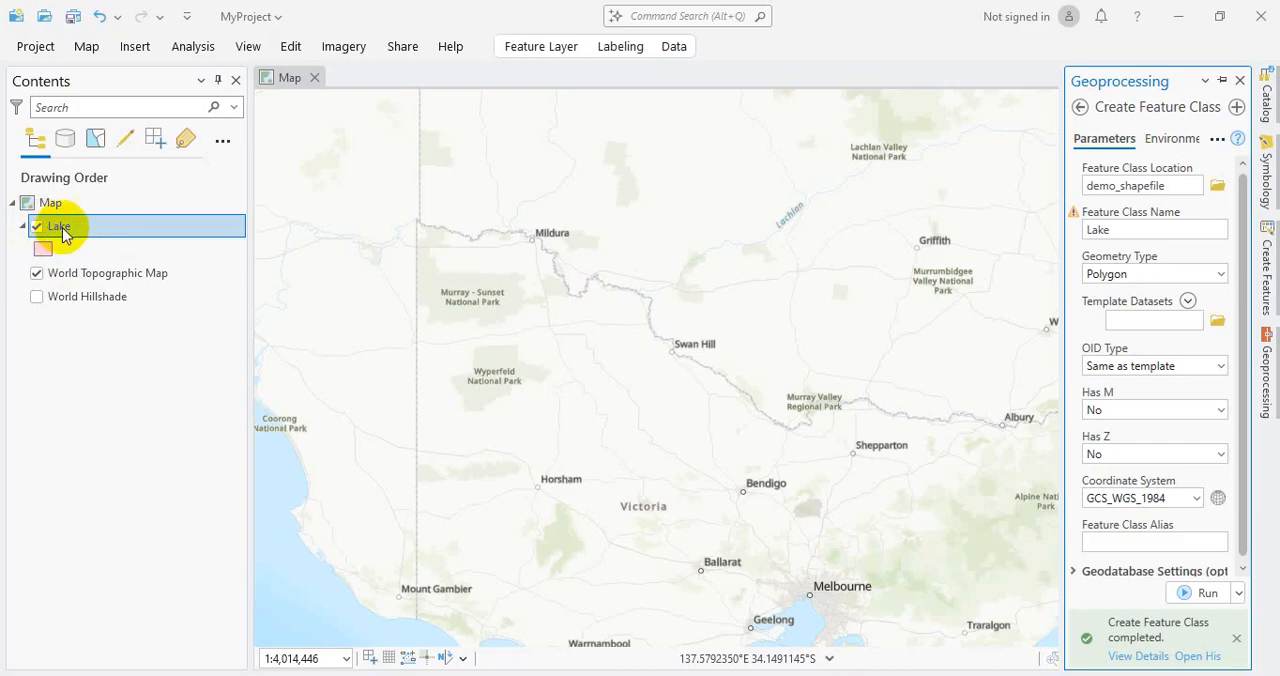
# Step: Pin the Geoprocessing pane so it stays docked beside the map
pyautogui.scroll(-2, 500, 345)
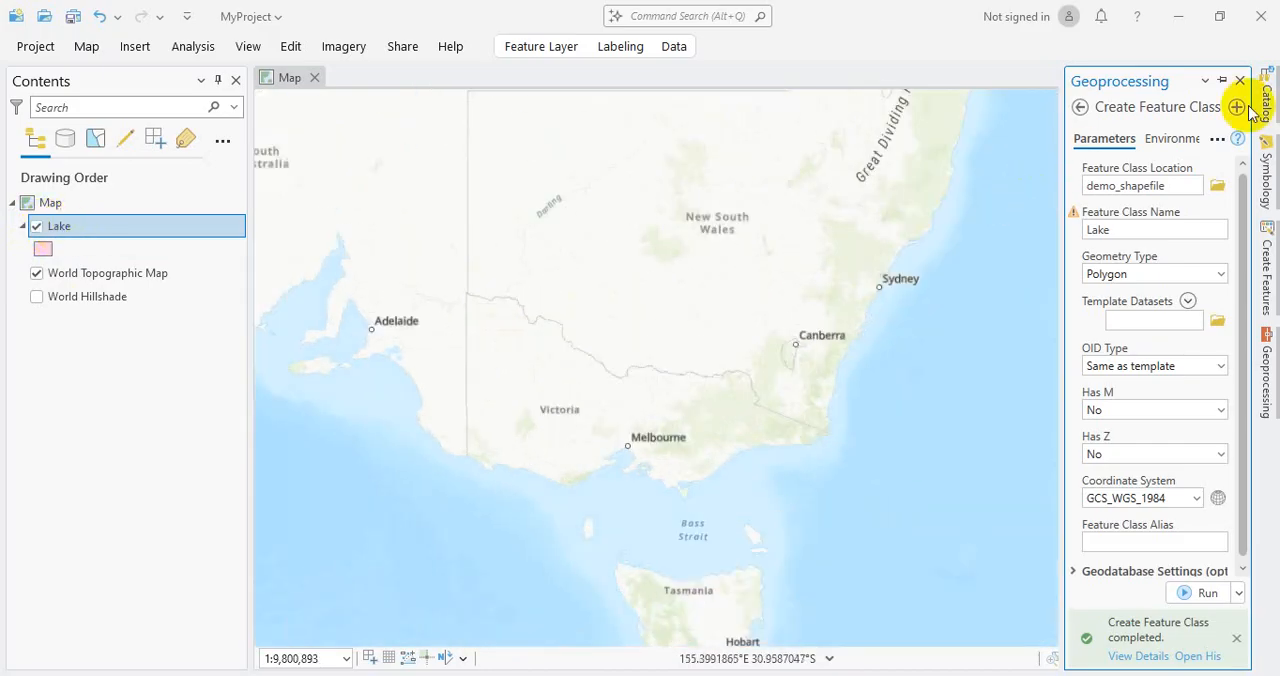
pyautogui.click(1222, 80)
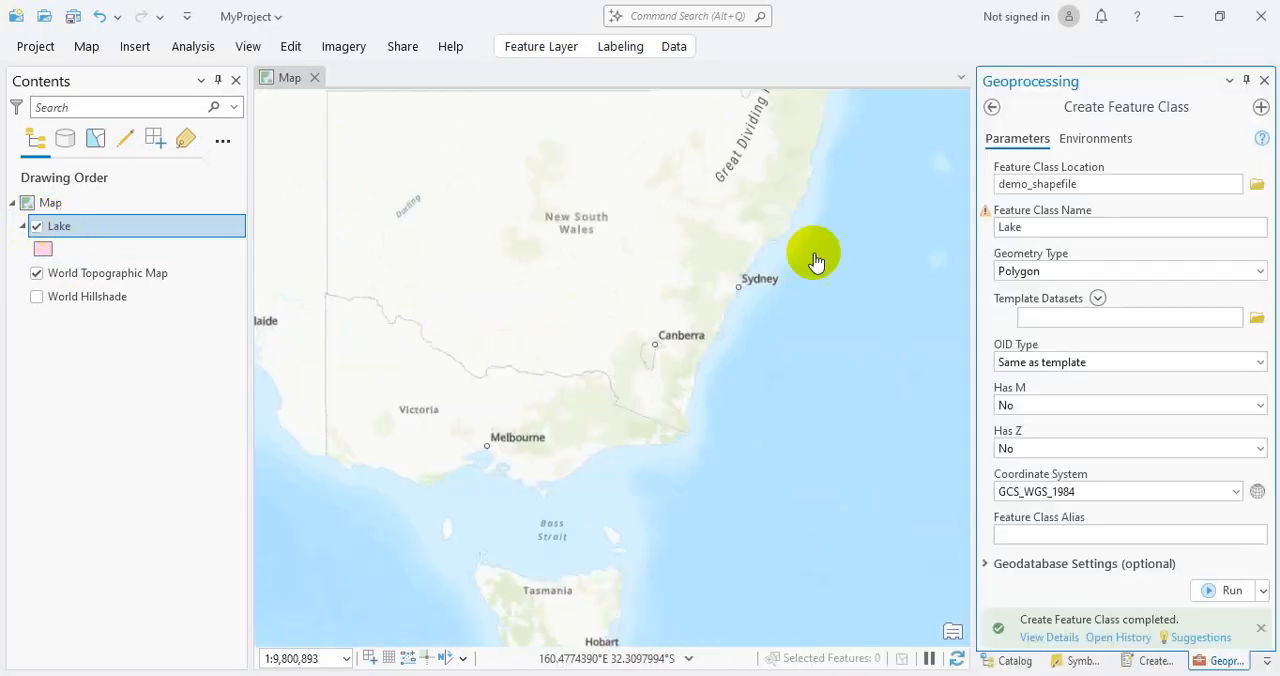
# Step: Auto-hide the Geoprocessing pane and bring Bangladesh into view on the map
pyautogui.click(1249, 80)
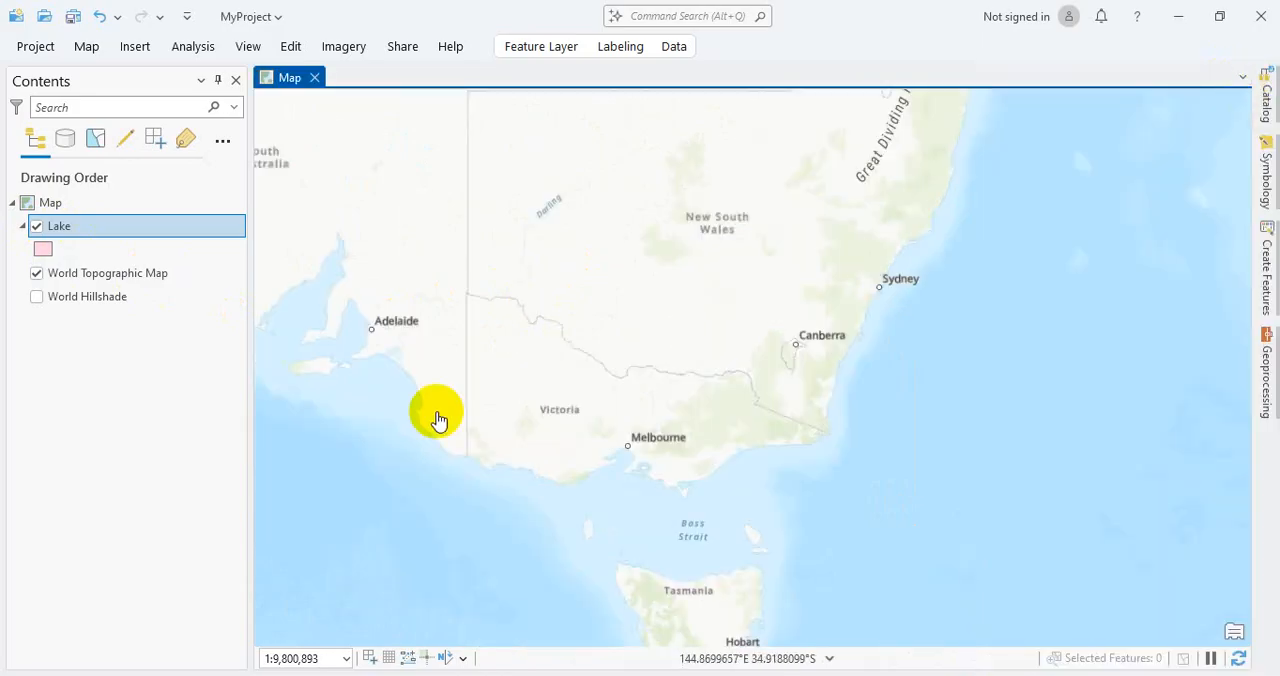
pyautogui.moveTo(549, 262); pyautogui.dragTo(822, 460)
pyautogui.scroll(-3, 822, 460)
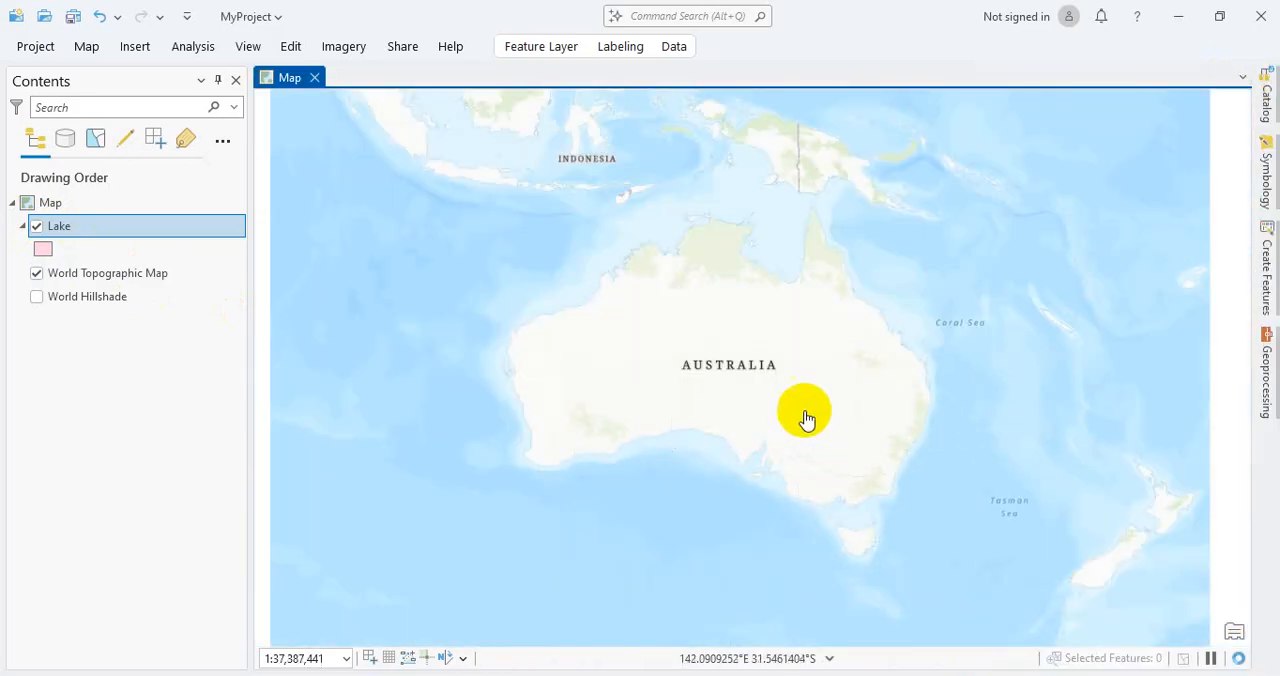
pyautogui.scroll(-2, 704, 247)
pyautogui.moveTo(637, 203); pyautogui.dragTo(714, 386)
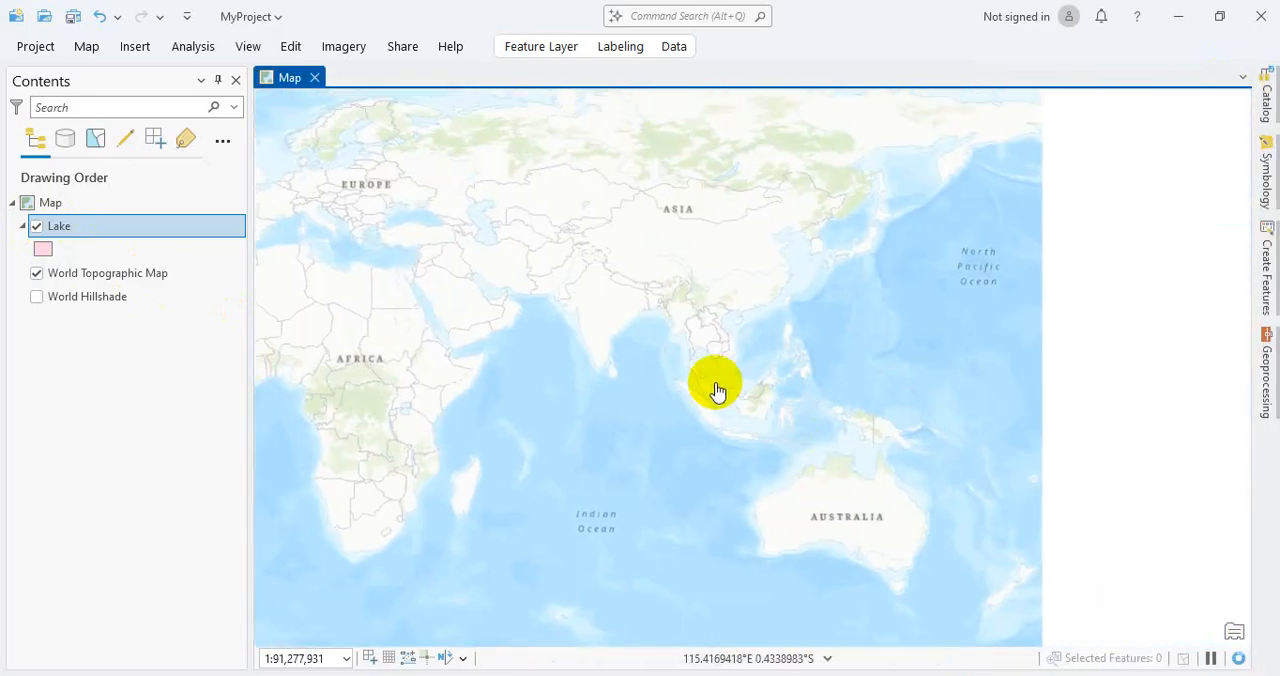
pyautogui.scroll(3, 650, 280)
pyautogui.scroll(4, 636, 262)
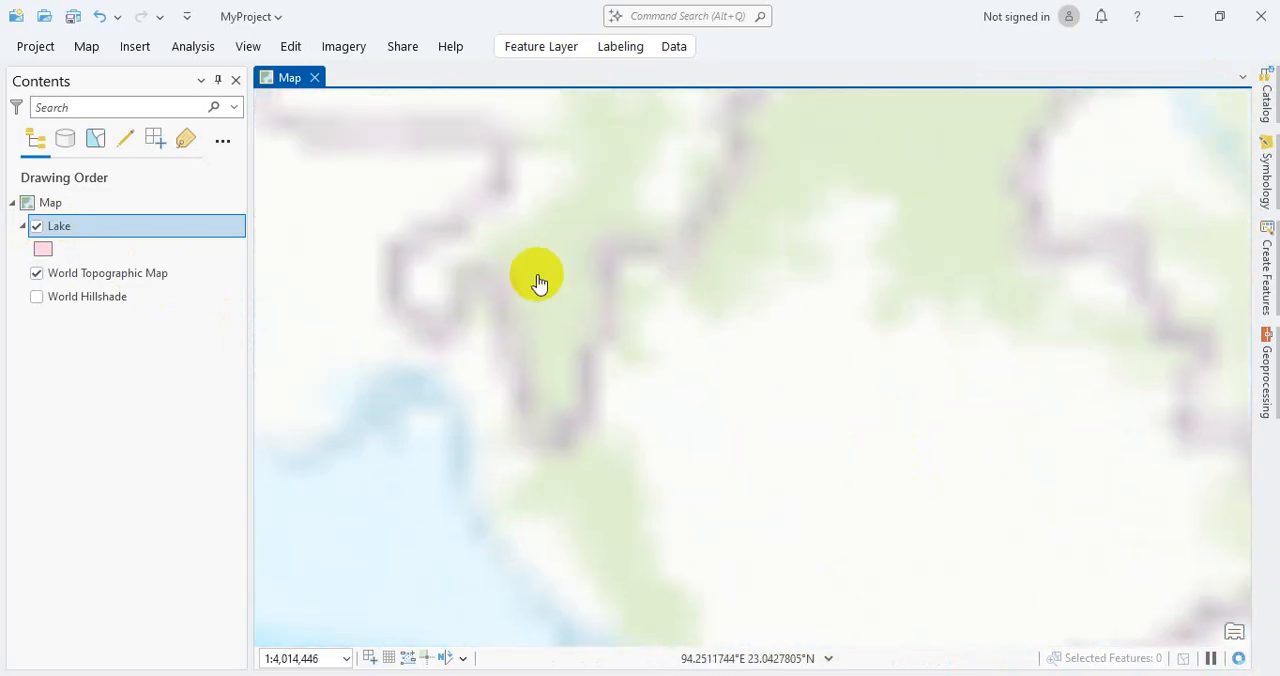
pyautogui.scroll(-2, 646, 320)
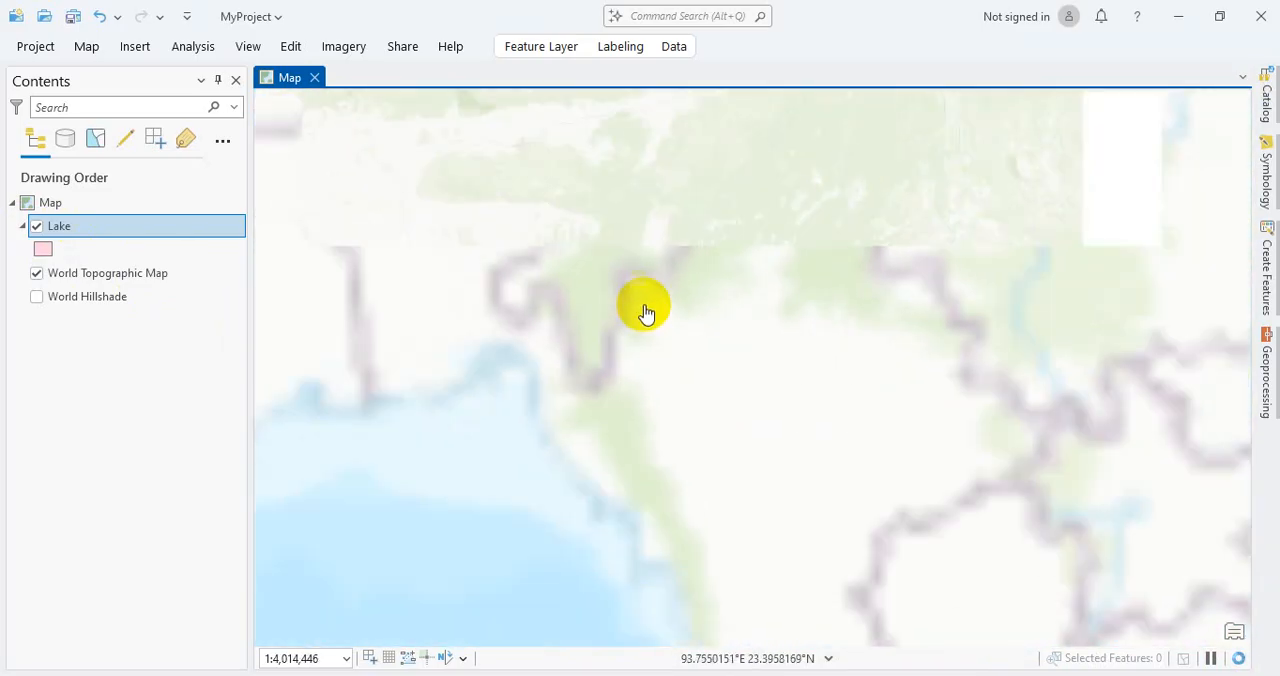
pyautogui.scroll(-3, 614, 310)
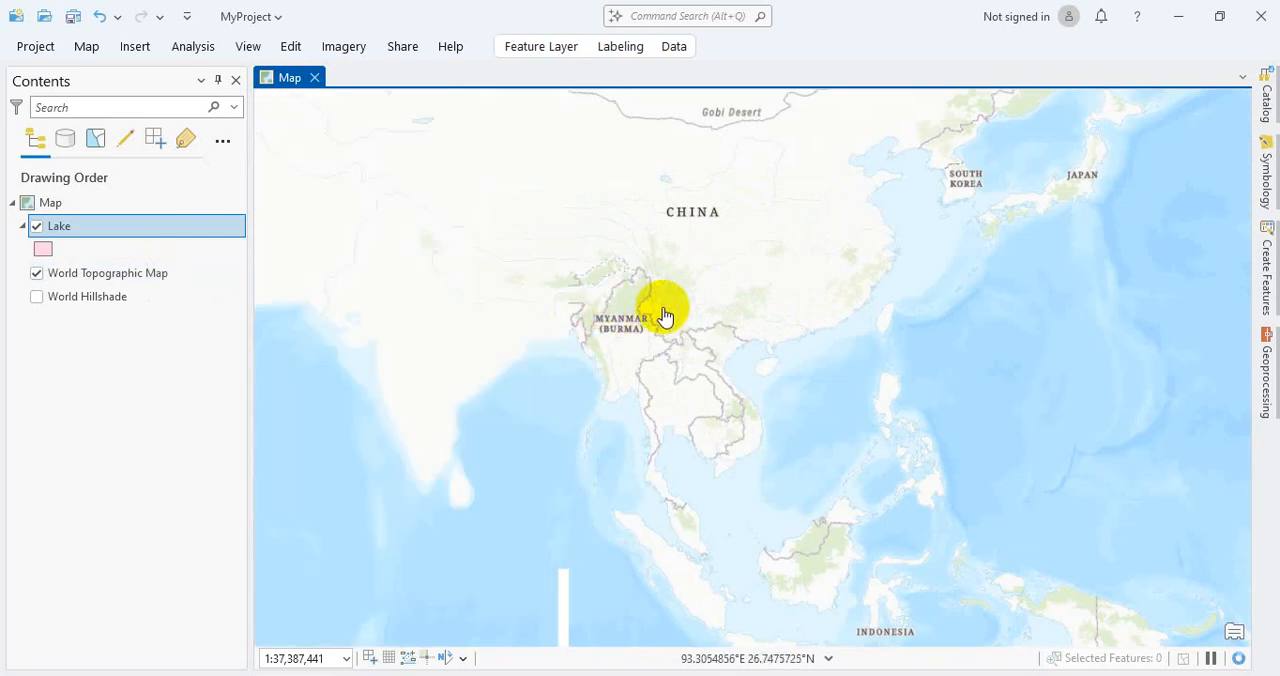
pyautogui.scroll(2, 569, 312)
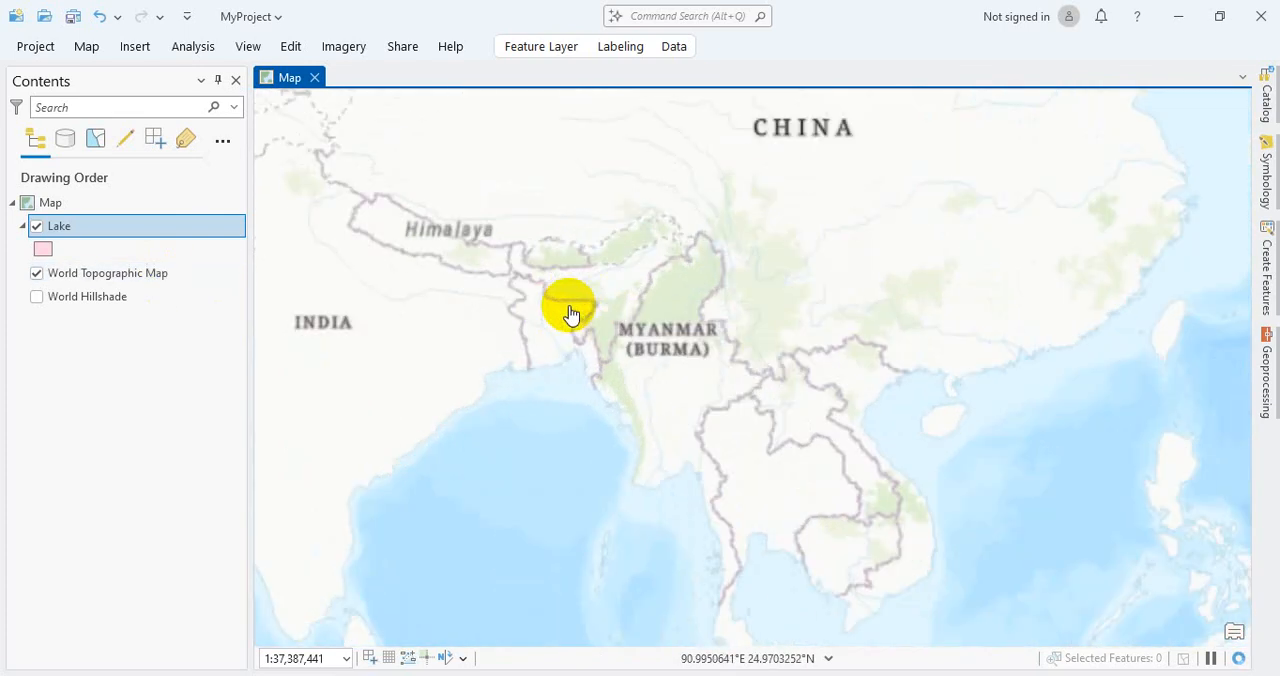
pyautogui.moveTo(563, 298); pyautogui.dragTo(688, 392)
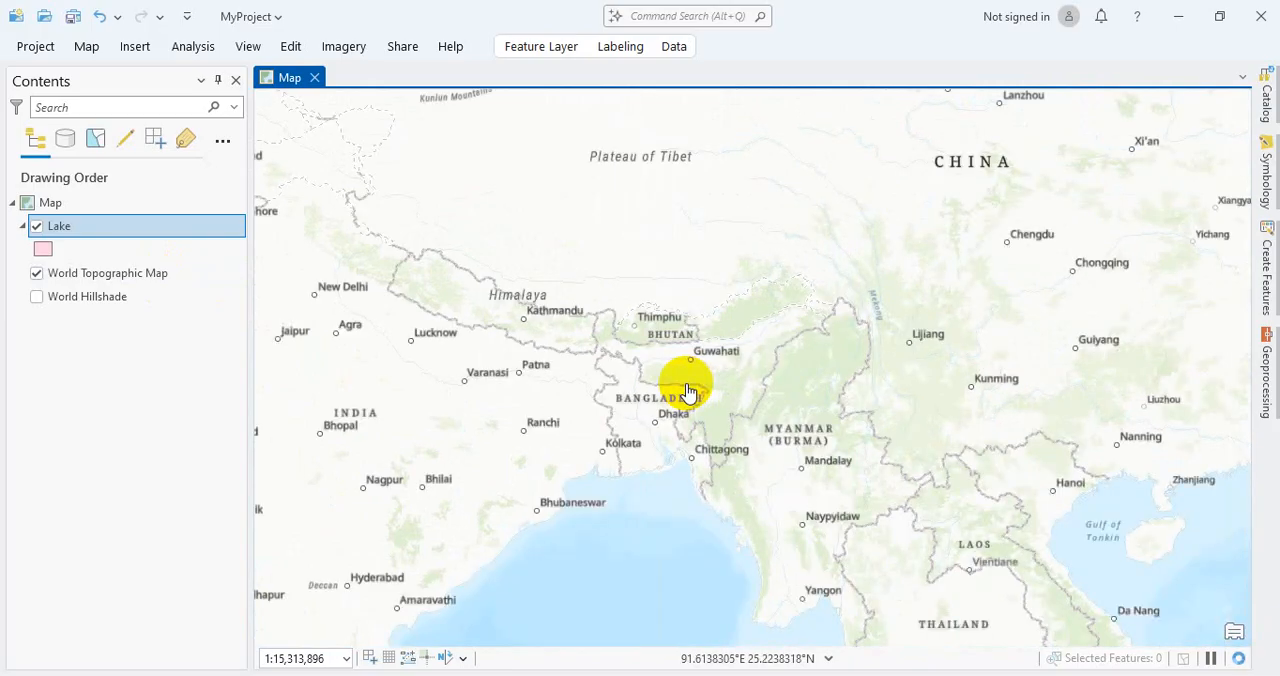
pyautogui.scroll(2, 688, 392)
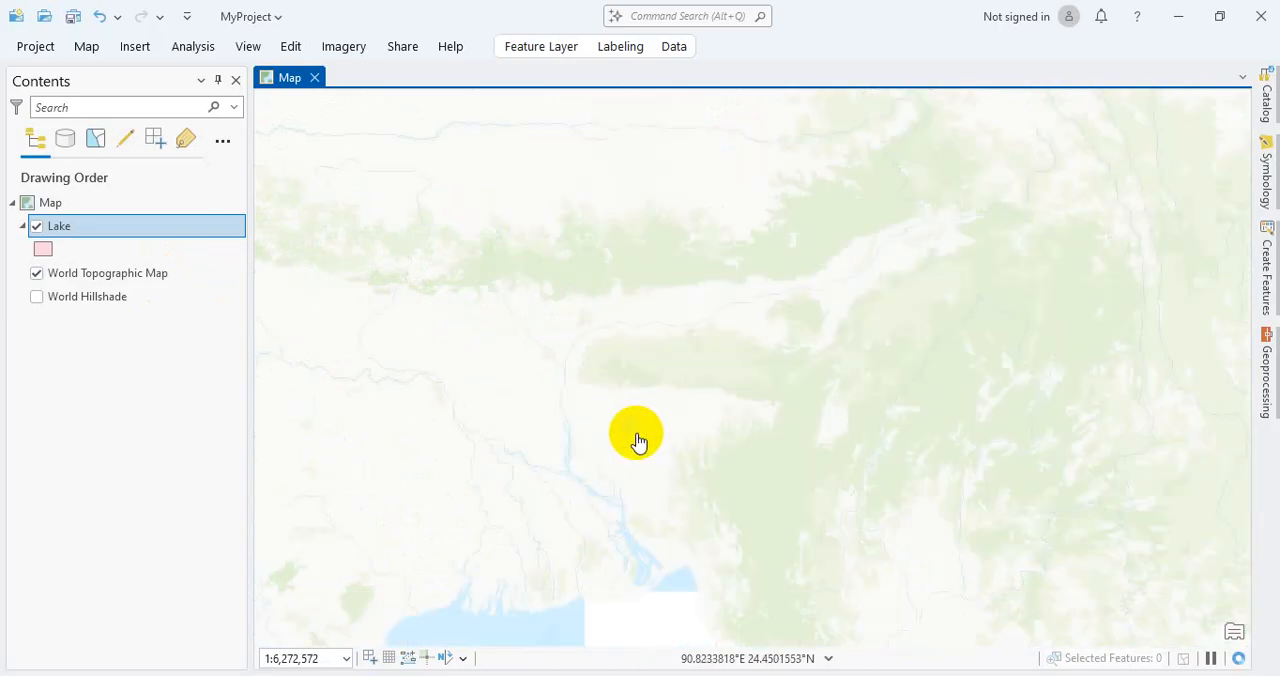
# Step: Examine the area north of Dhaka and locate the lakes west of Bhawal National Park at close scale
pyautogui.scroll(2, 630, 442)
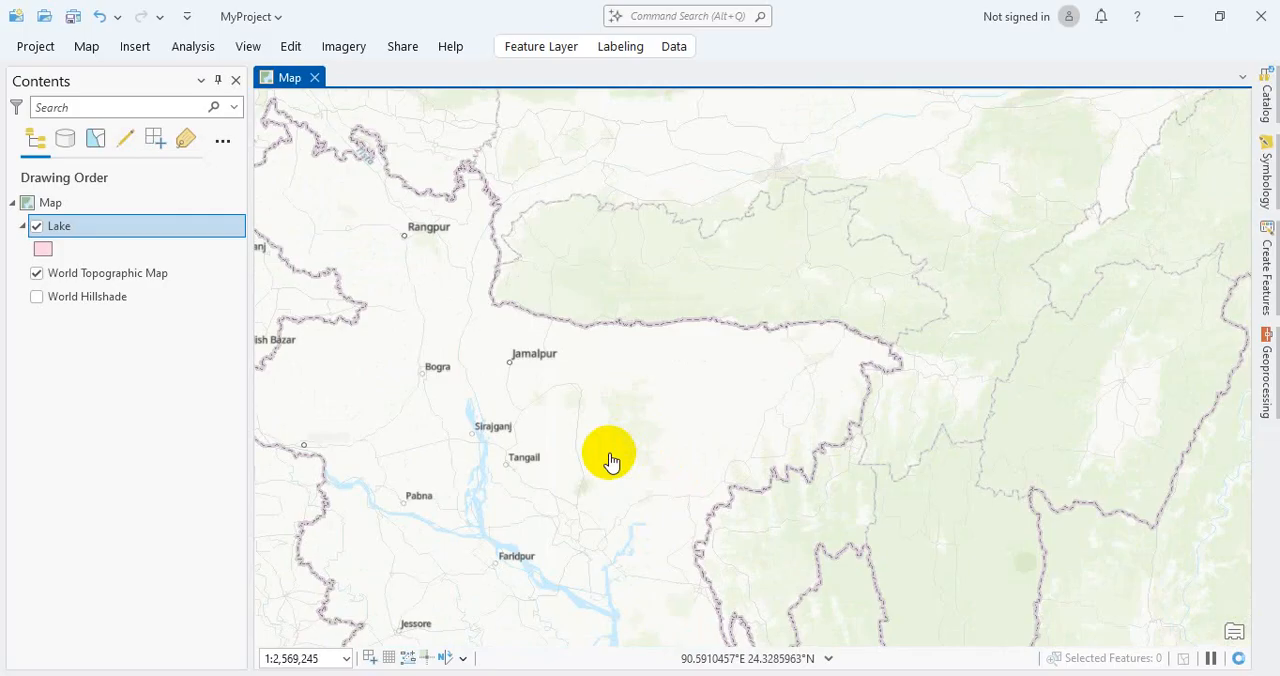
pyautogui.moveTo(589, 471); pyautogui.dragTo(729, 386)
pyautogui.scroll(2, 694, 412)
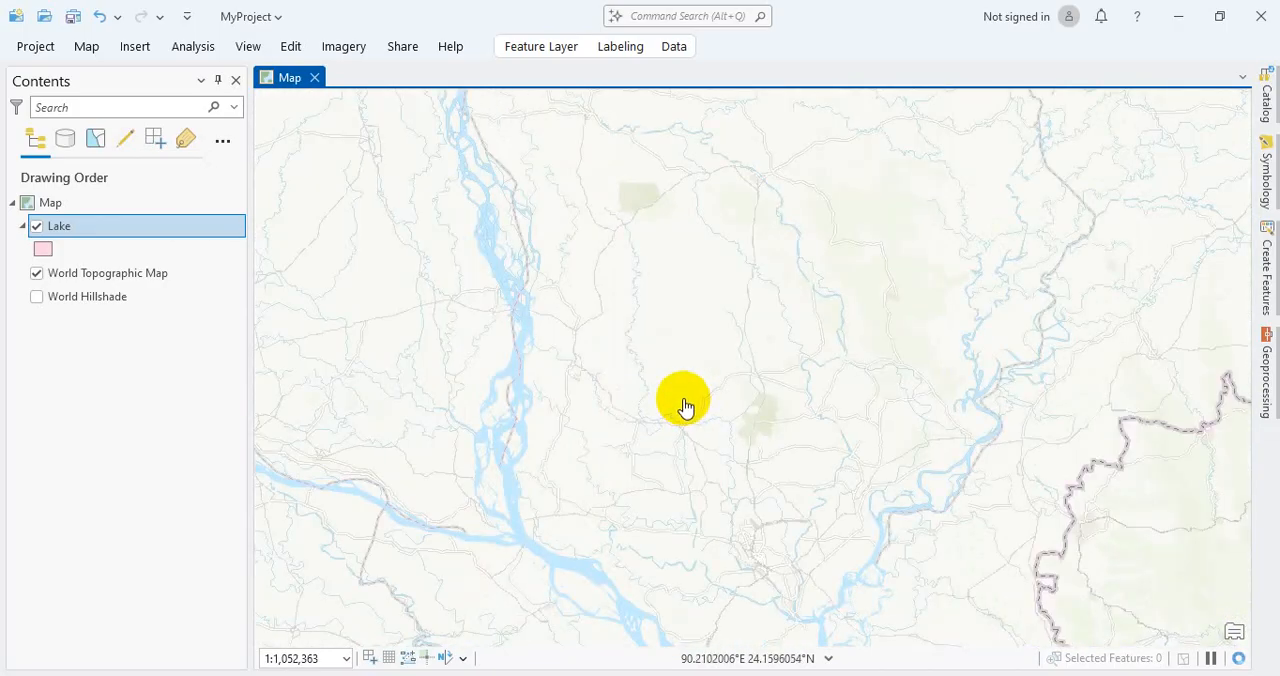
pyautogui.scroll(2, 684, 407)
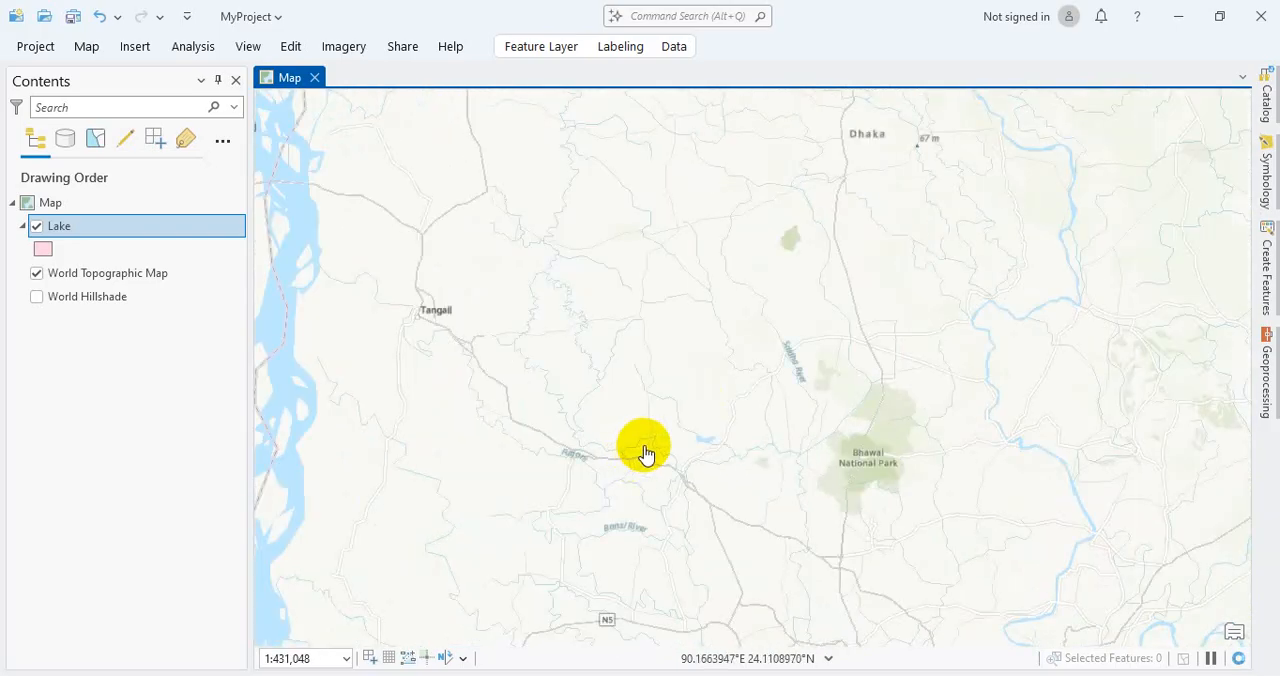
pyautogui.moveTo(531, 526); pyautogui.dragTo(851, 446)
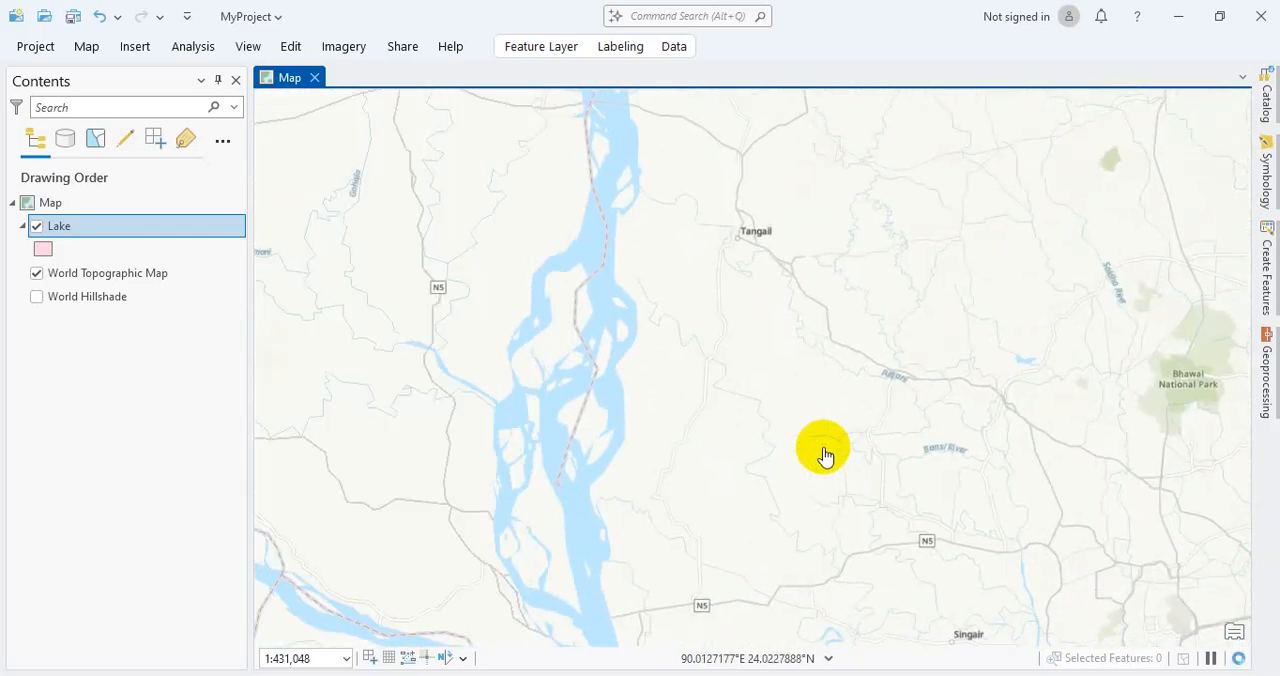
pyautogui.scroll(-3, 789, 463)
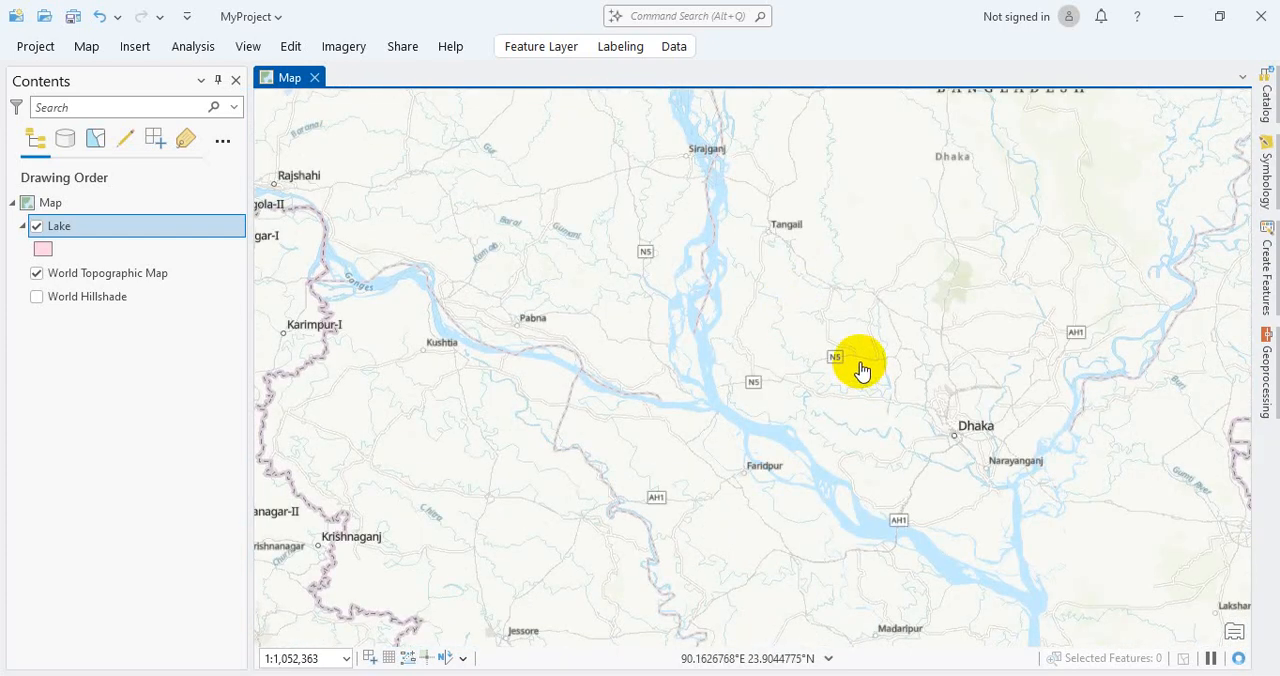
pyautogui.scroll(2, 957, 408)
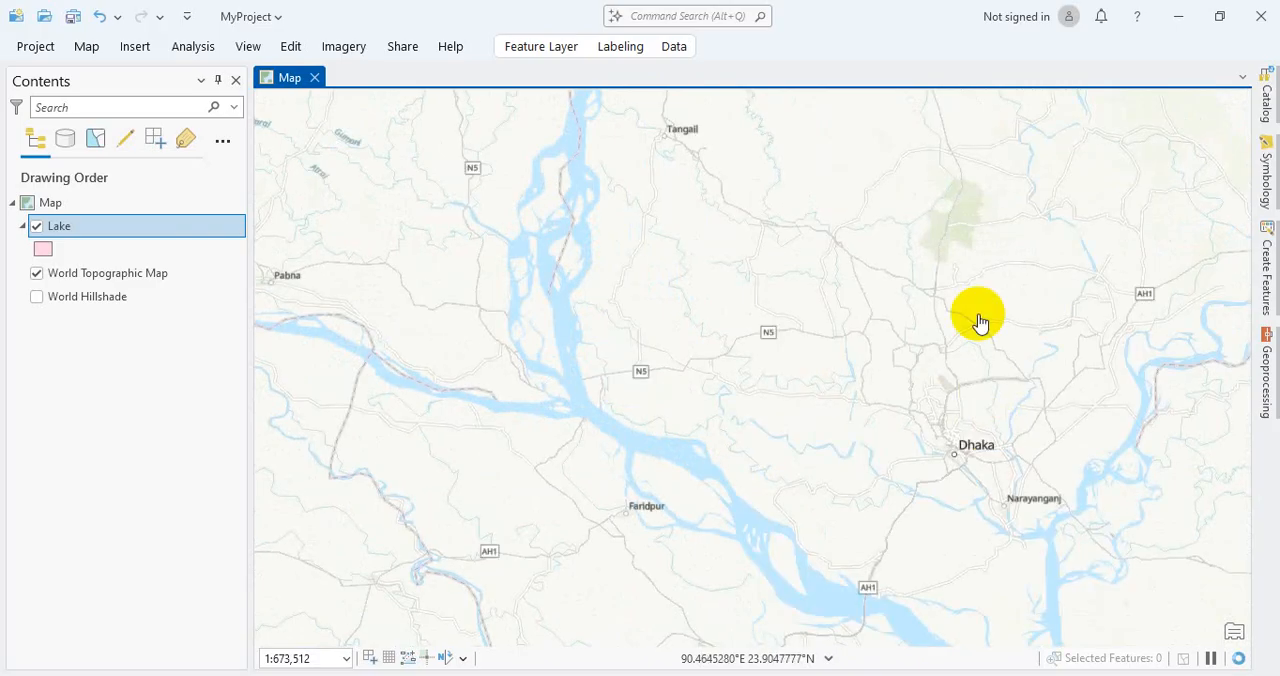
pyautogui.scroll(2, 966, 210)
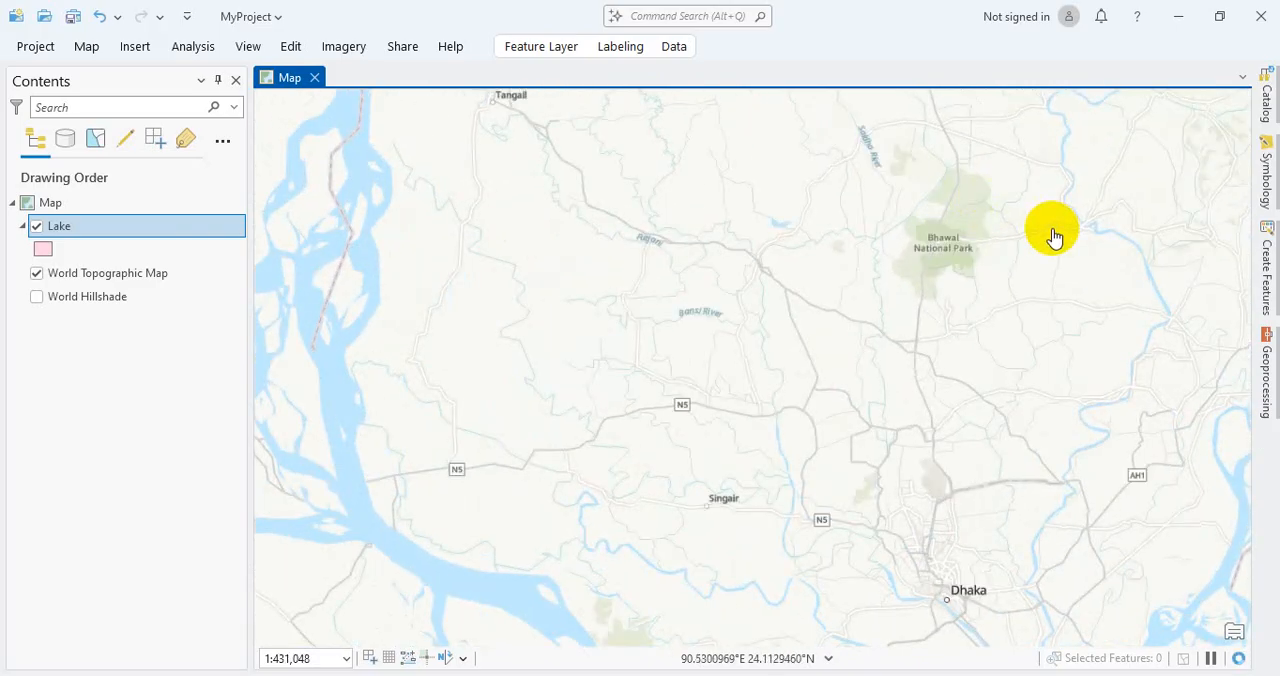
pyautogui.moveTo(1053, 235); pyautogui.dragTo(962, 371)
pyautogui.scroll(2, 943, 377)
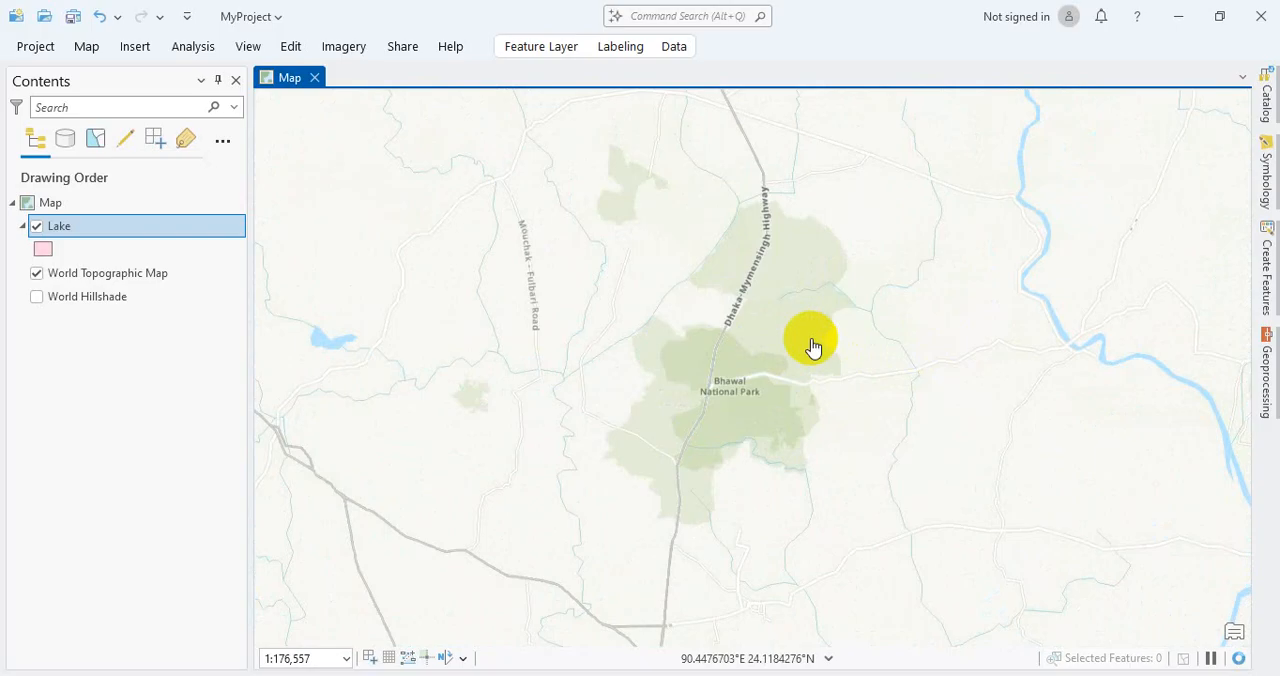
pyautogui.scroll(2, 813, 346)
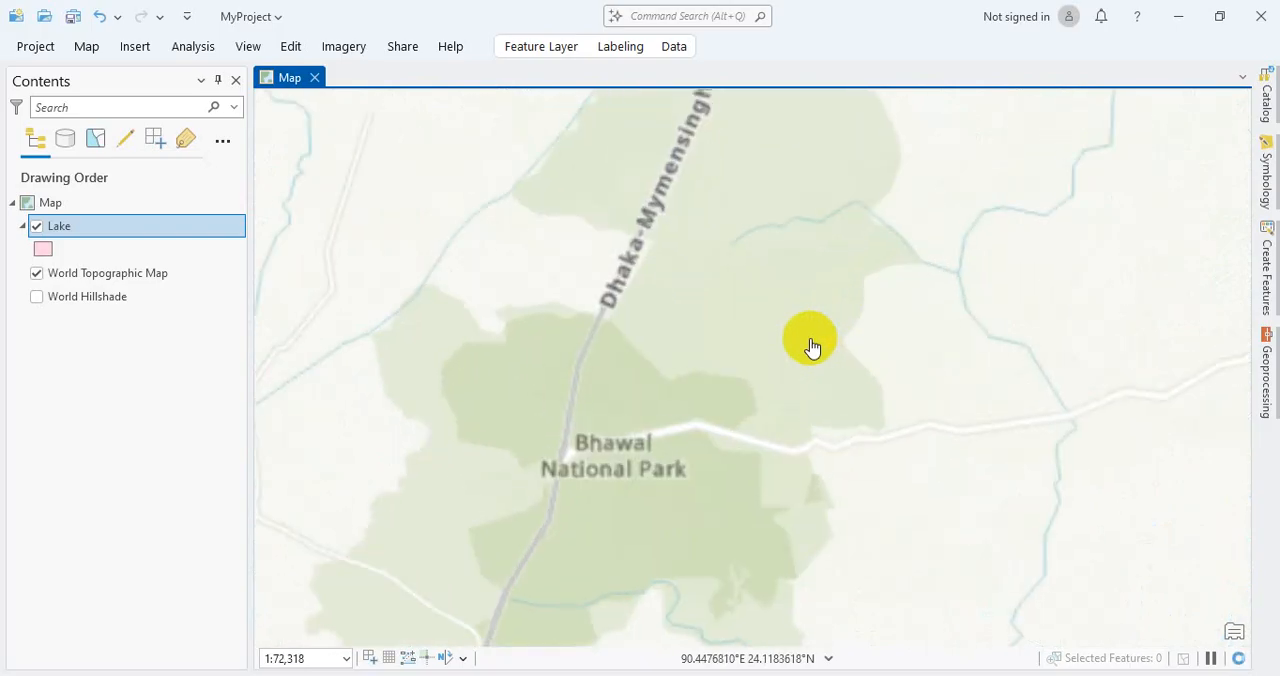
pyautogui.scroll(-1, 812, 346)
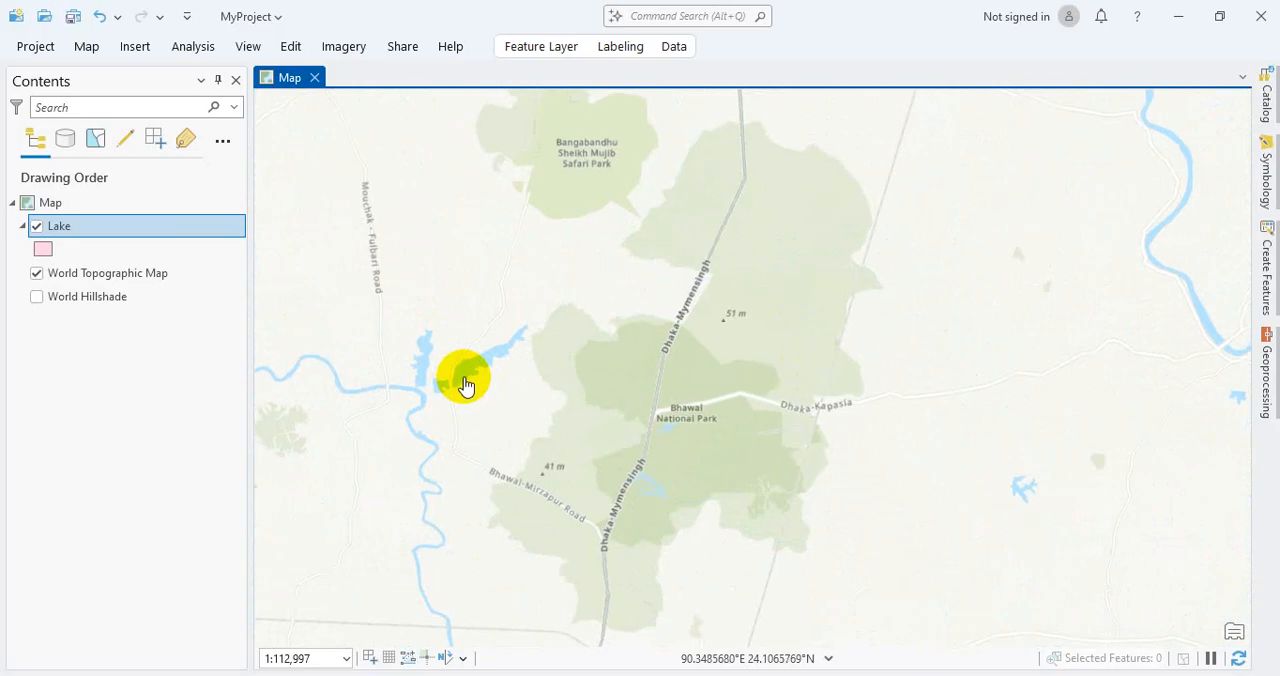
pyautogui.scroll(2, 460, 384)
pyautogui.moveTo(503, 437); pyautogui.dragTo(629, 509)
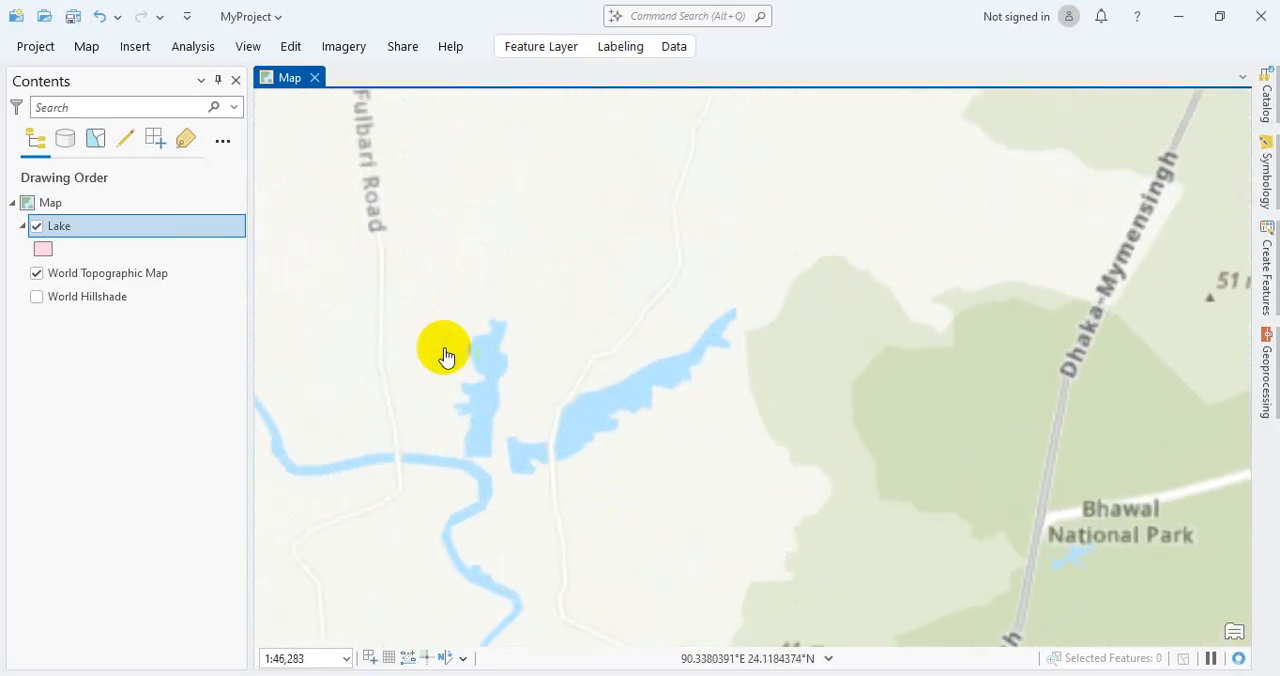
pyautogui.scroll(2, 500, 395)
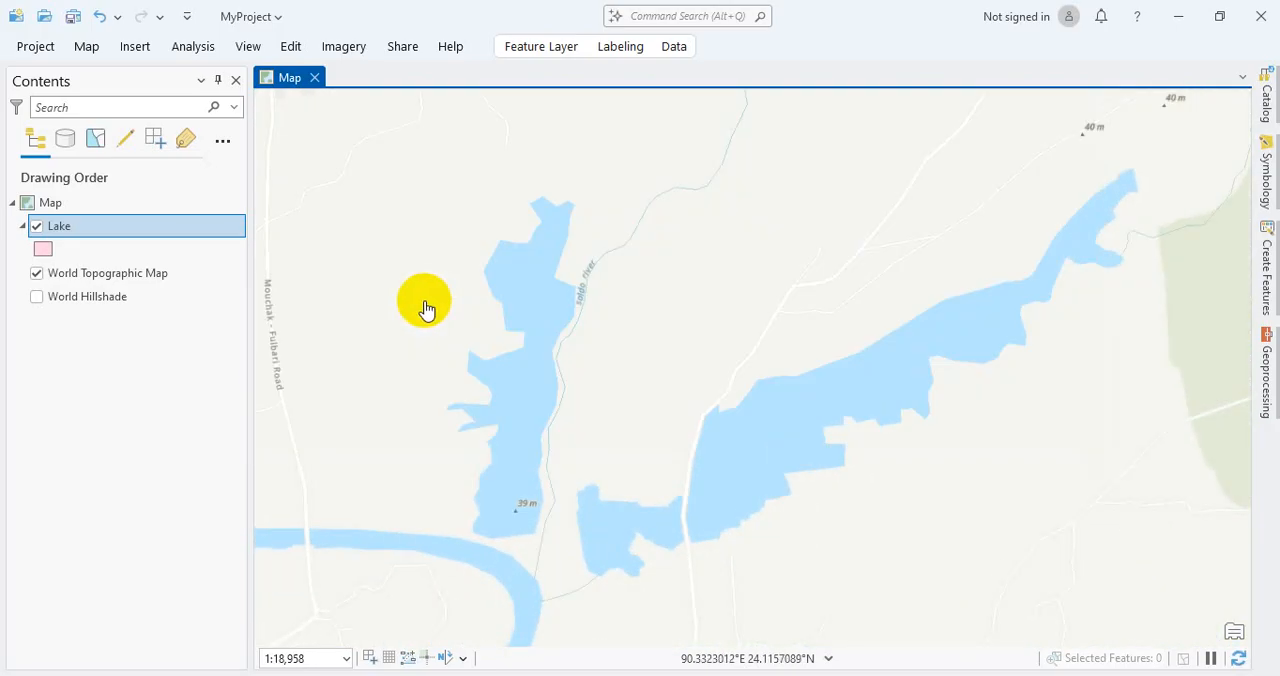
# Step: Examine the Lake layer's polygon symbol gallery, colour palette, and layer commands, including the Data and Selection options
pyautogui.click(43, 250)
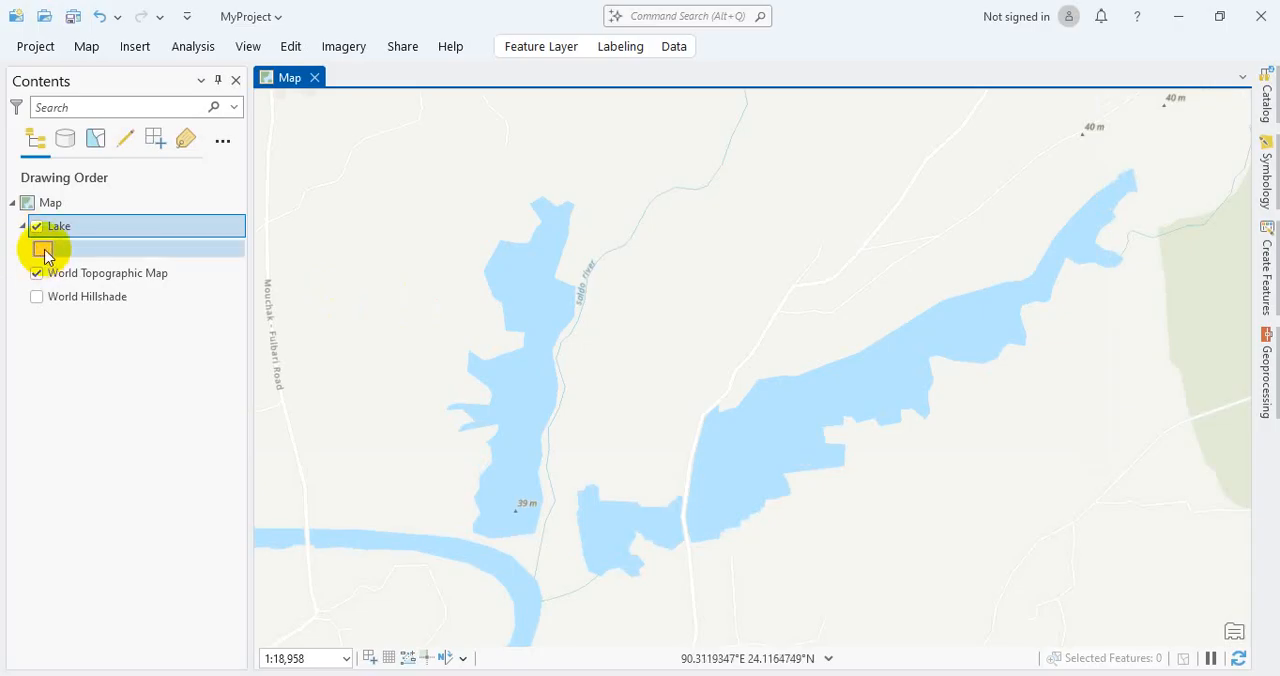
pyautogui.click(43, 250)
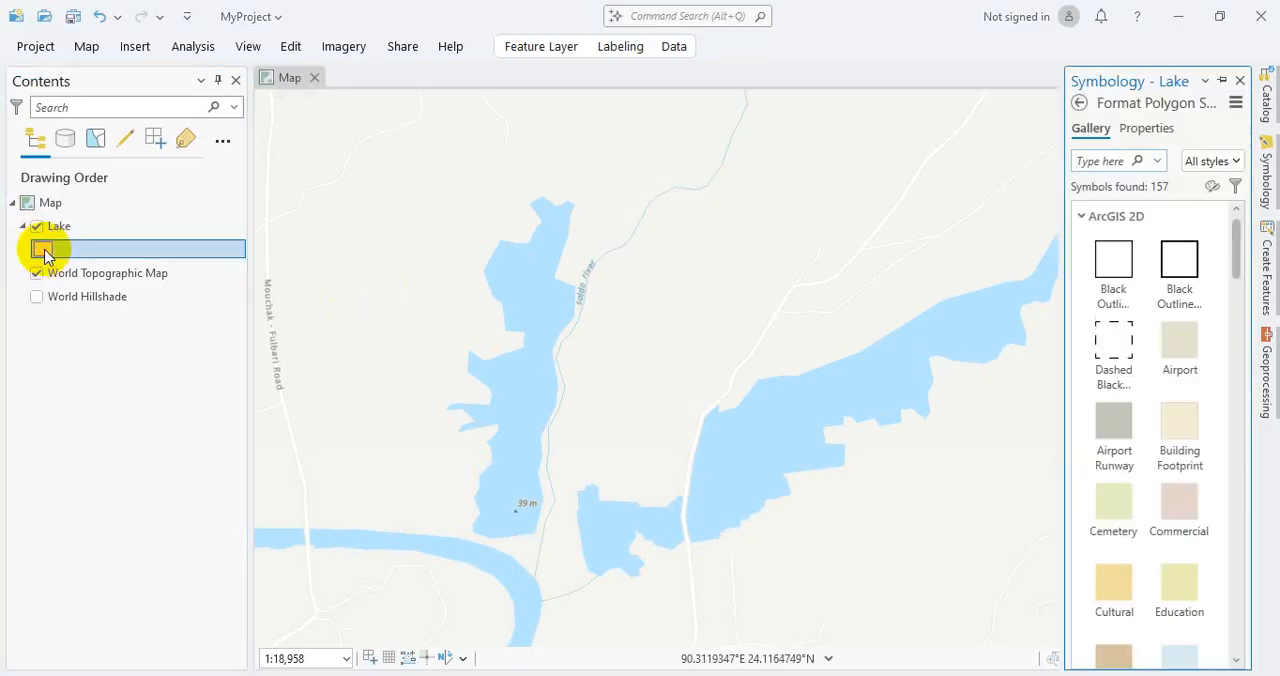
pyautogui.rightClick(43, 252)
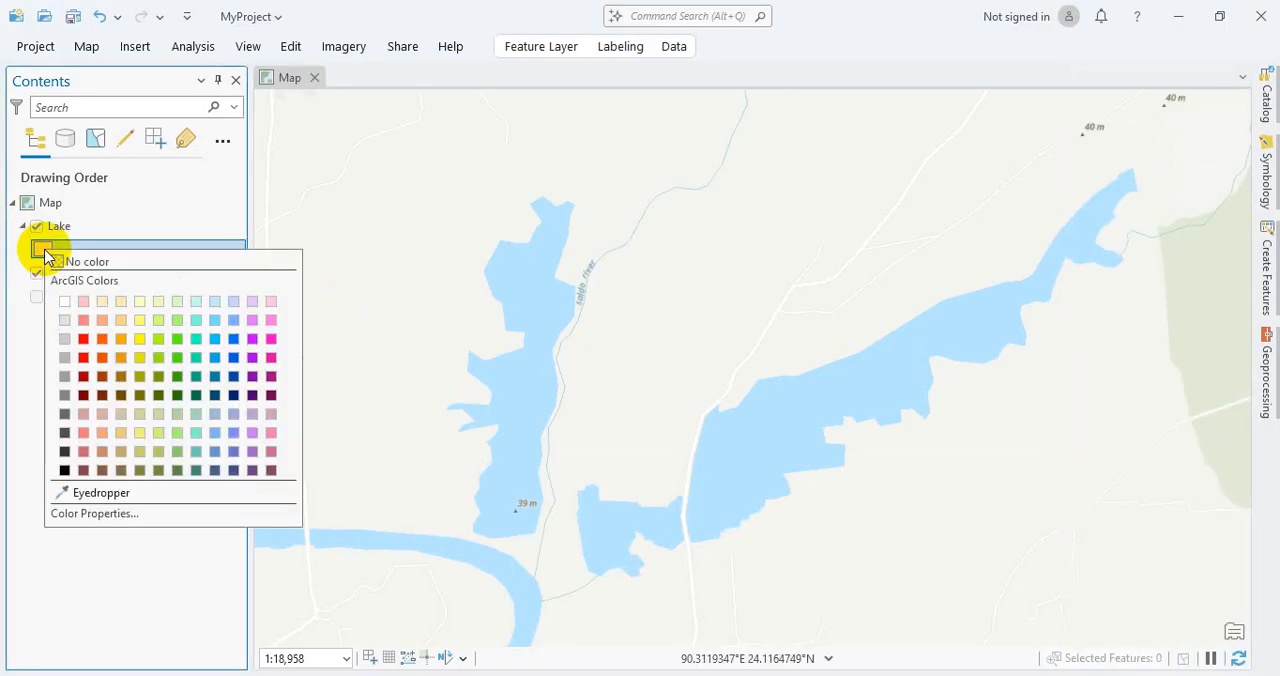
pyautogui.click(50, 230)
pyautogui.rightClick(51, 230)
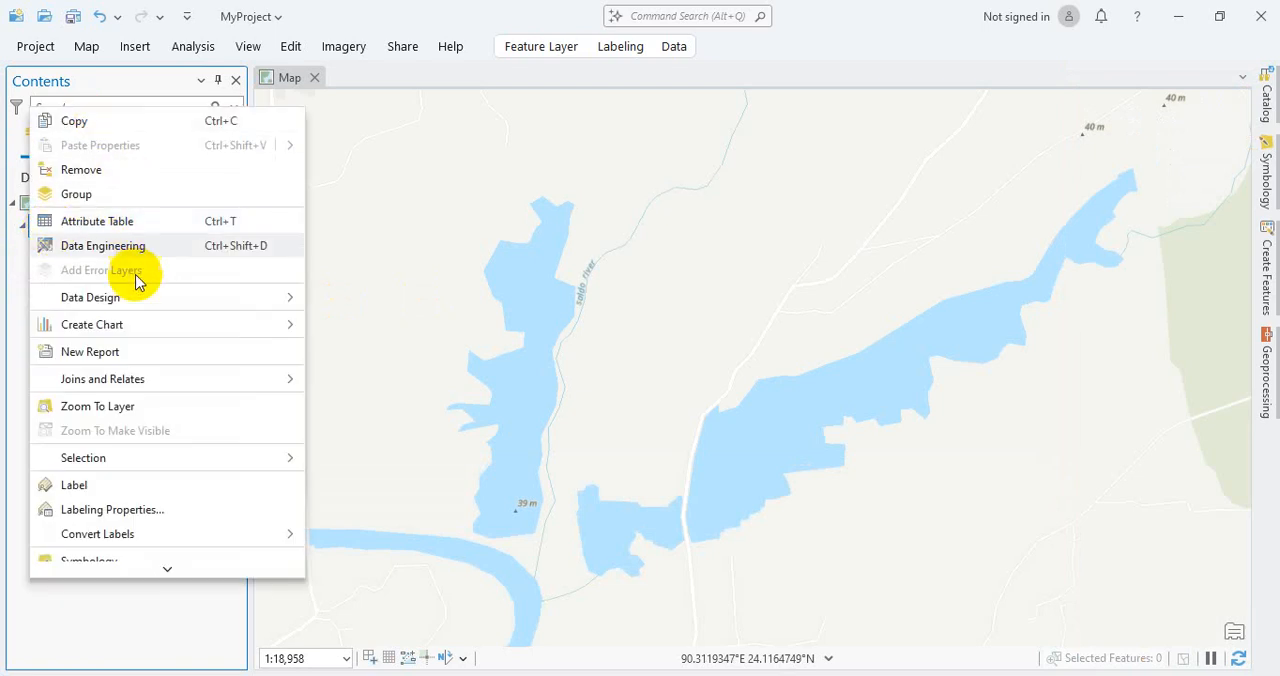
pyautogui.scroll(-4, 120, 540)
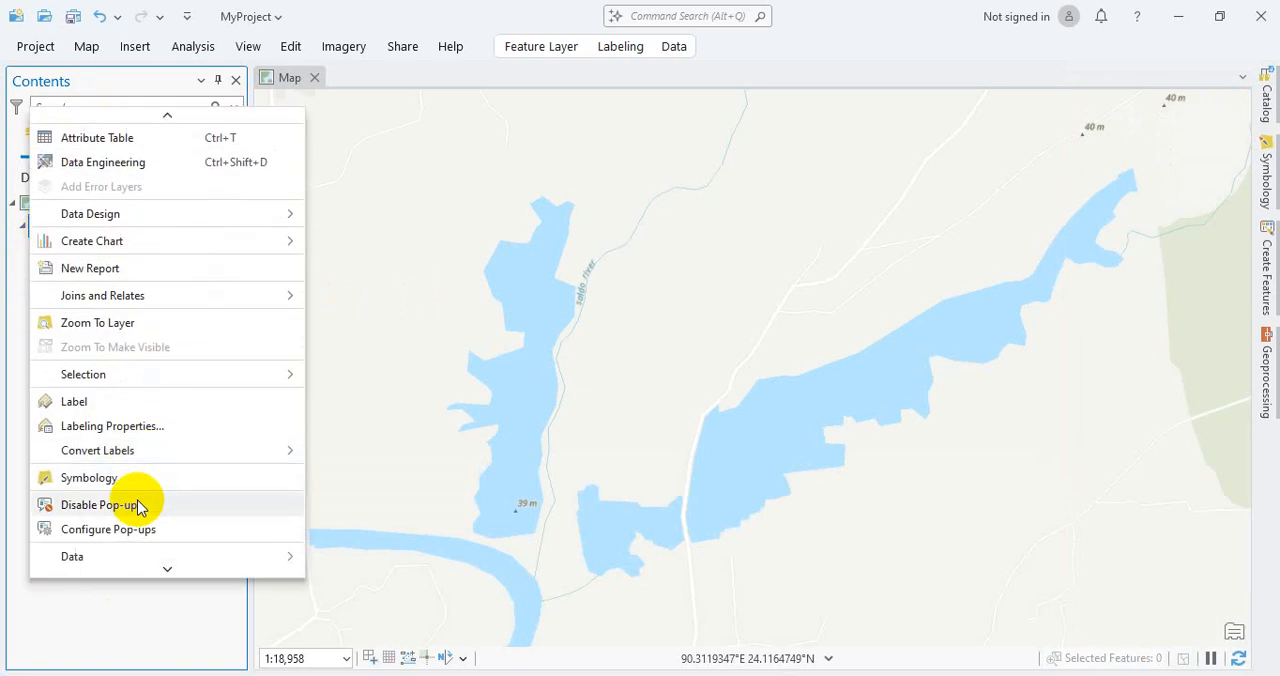
pyautogui.moveTo(142, 464)
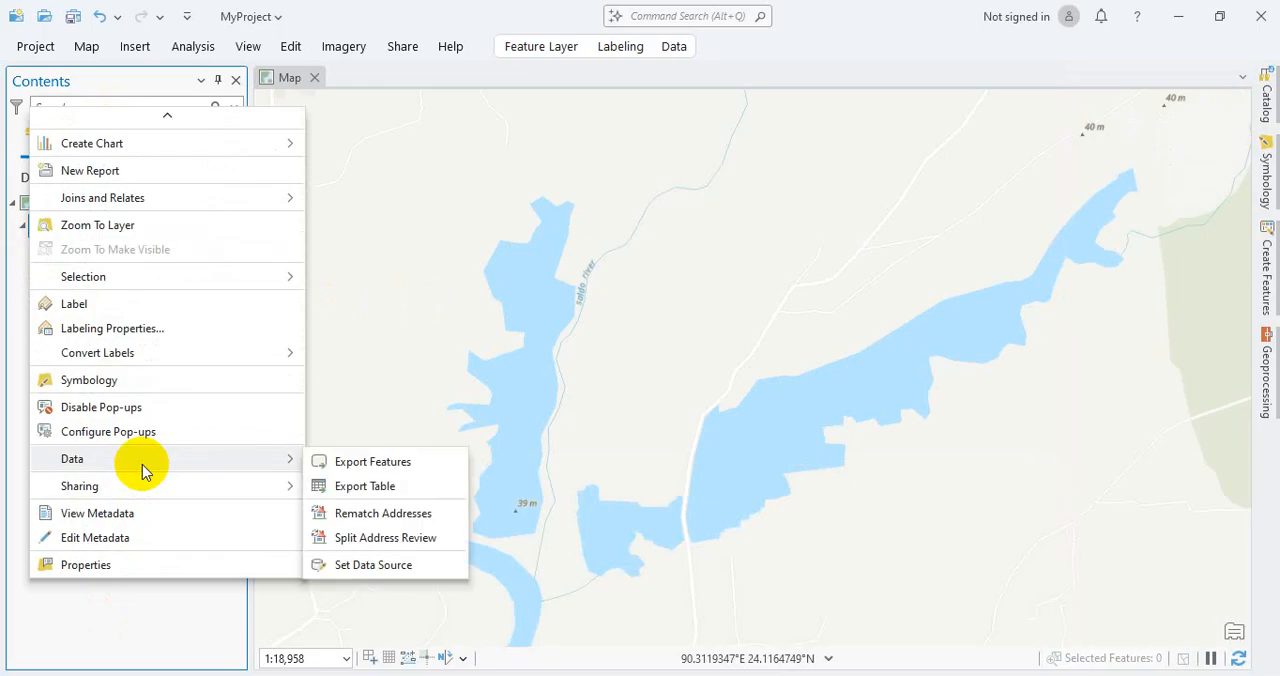
pyautogui.scroll(4, 142, 464)
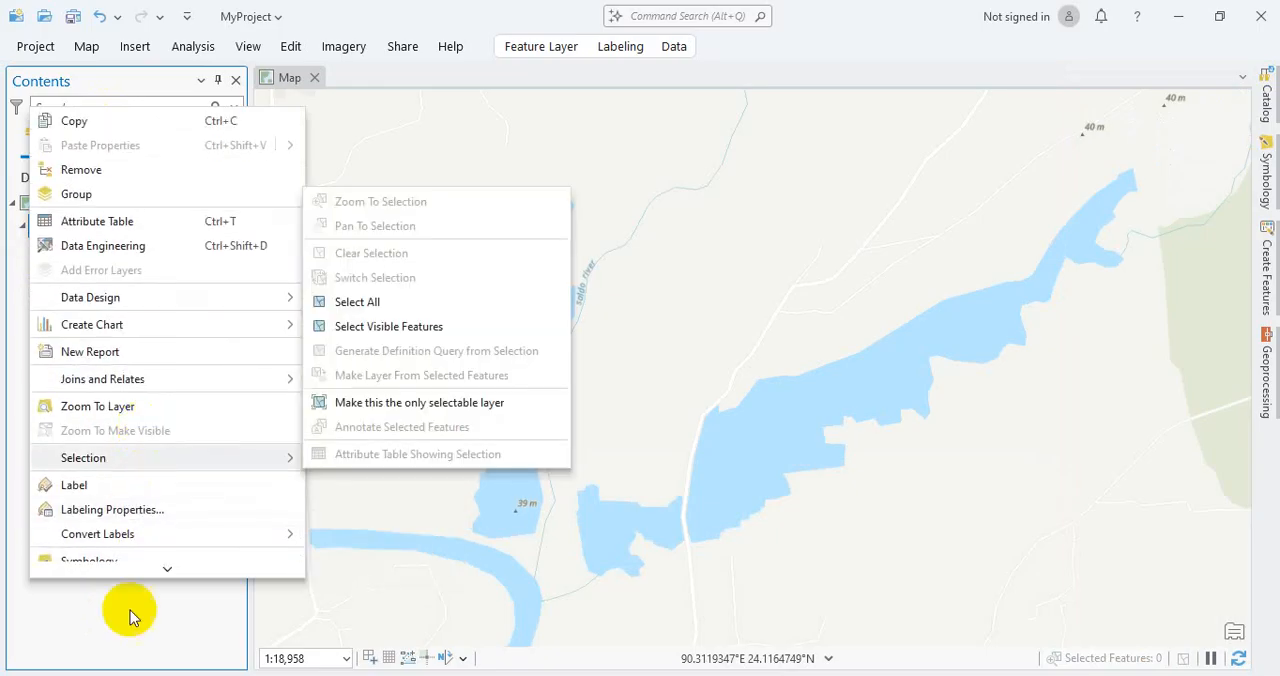
pyautogui.click(156, 602)
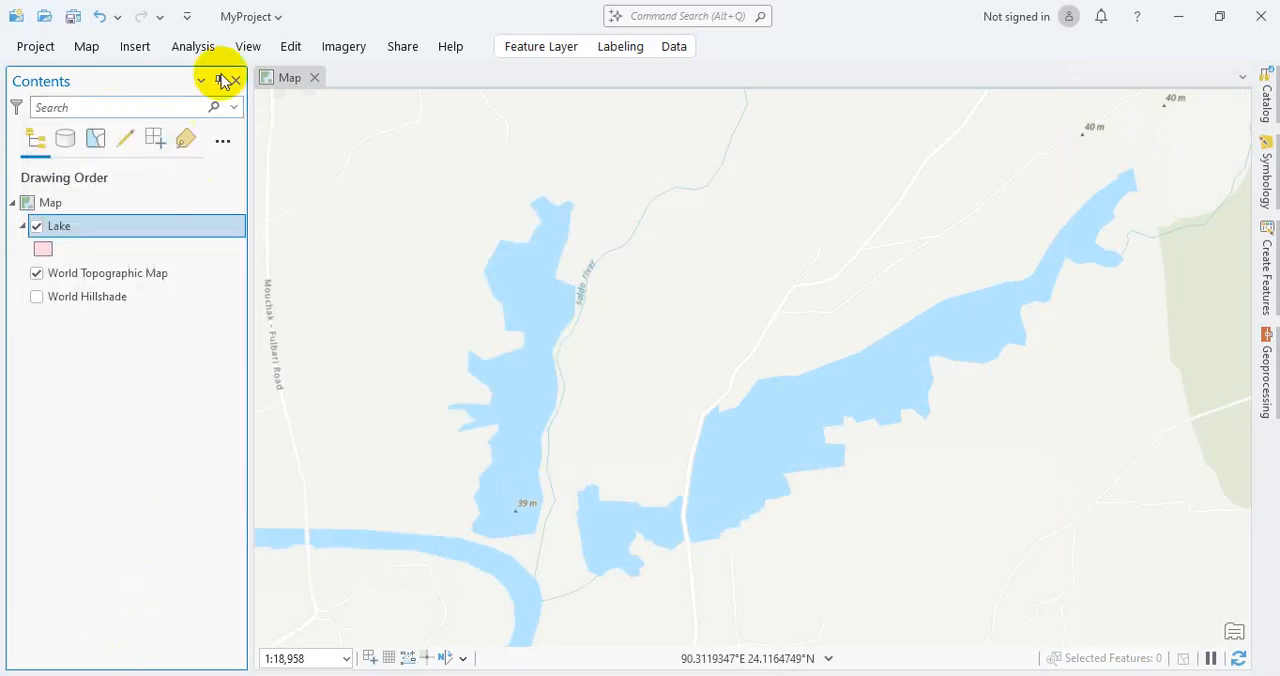
# Step: Start creating features and activate the Lake template for drawing polygons
pyautogui.click(291, 47)
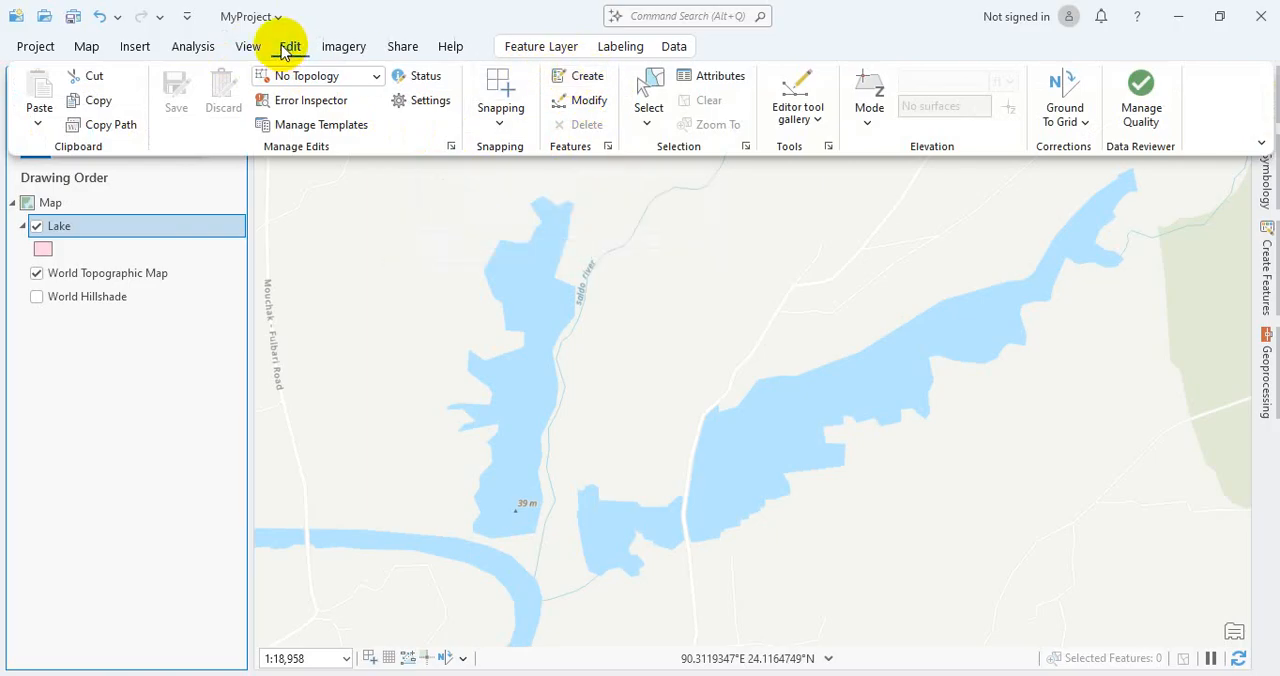
pyautogui.click(588, 77)
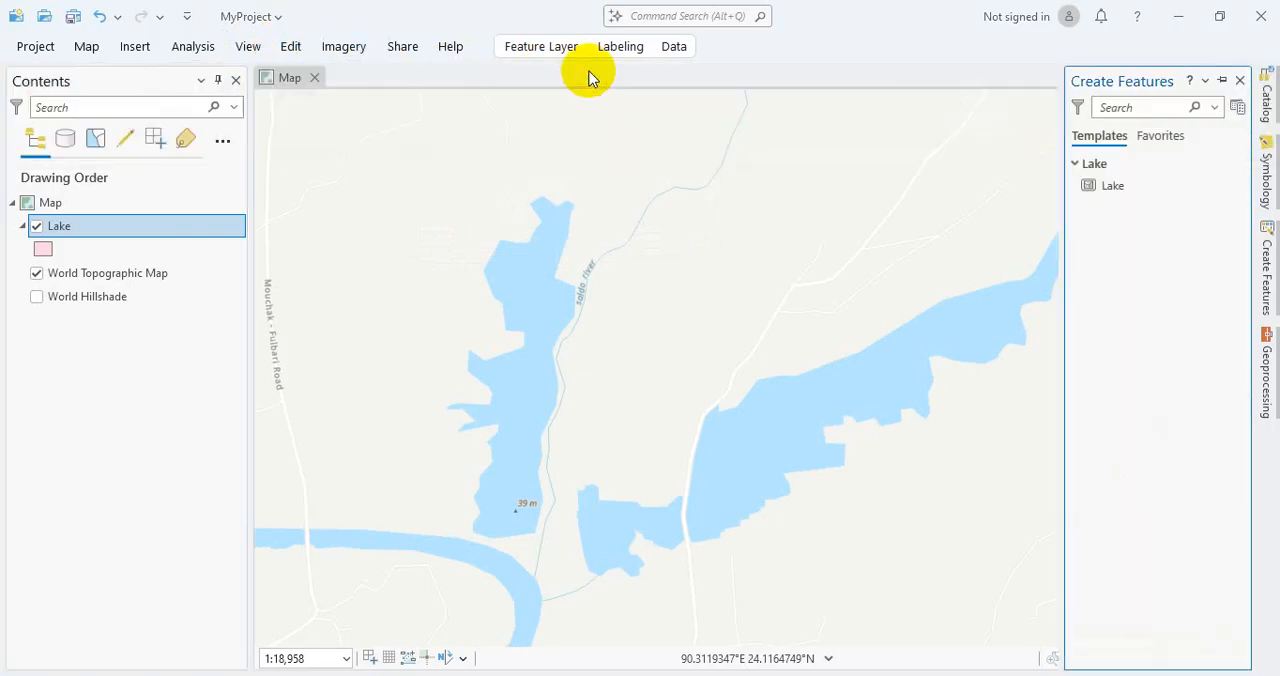
pyautogui.click(1108, 186)
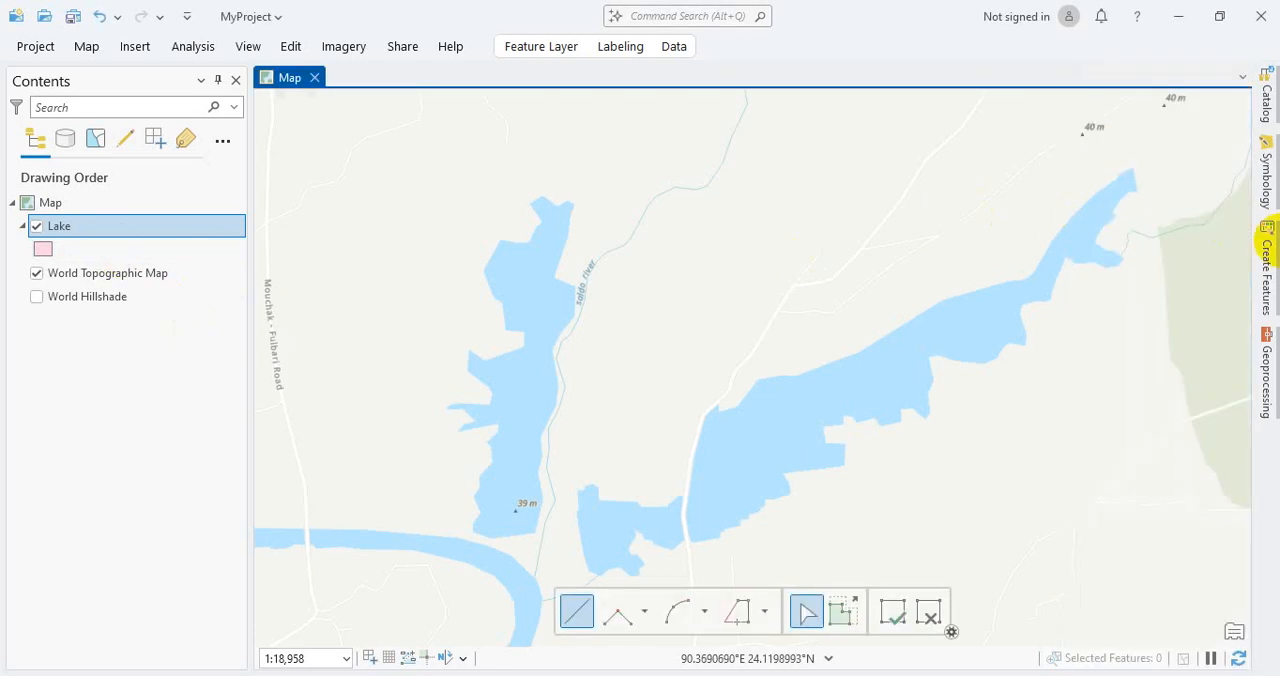
# Step: Look through the Symbology and Geoprocessing panes and return to the Lake template's construction tools in Create Features
pyautogui.click(1266, 172)
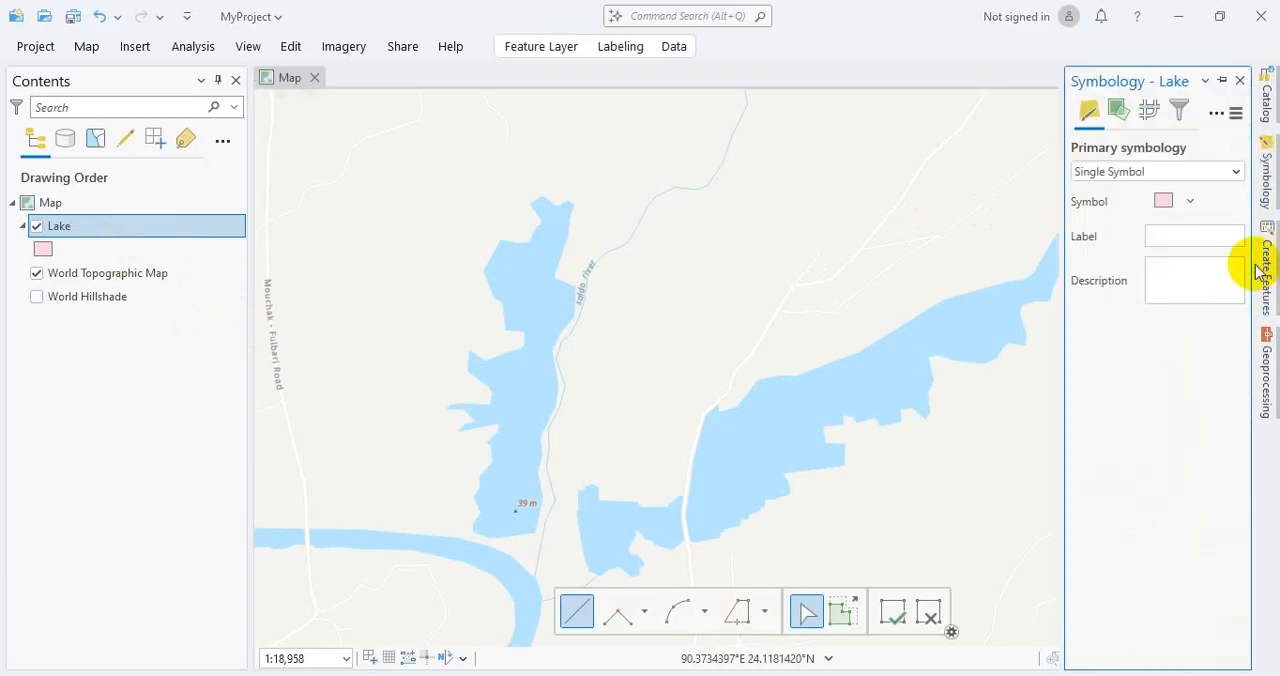
pyautogui.click(1269, 396)
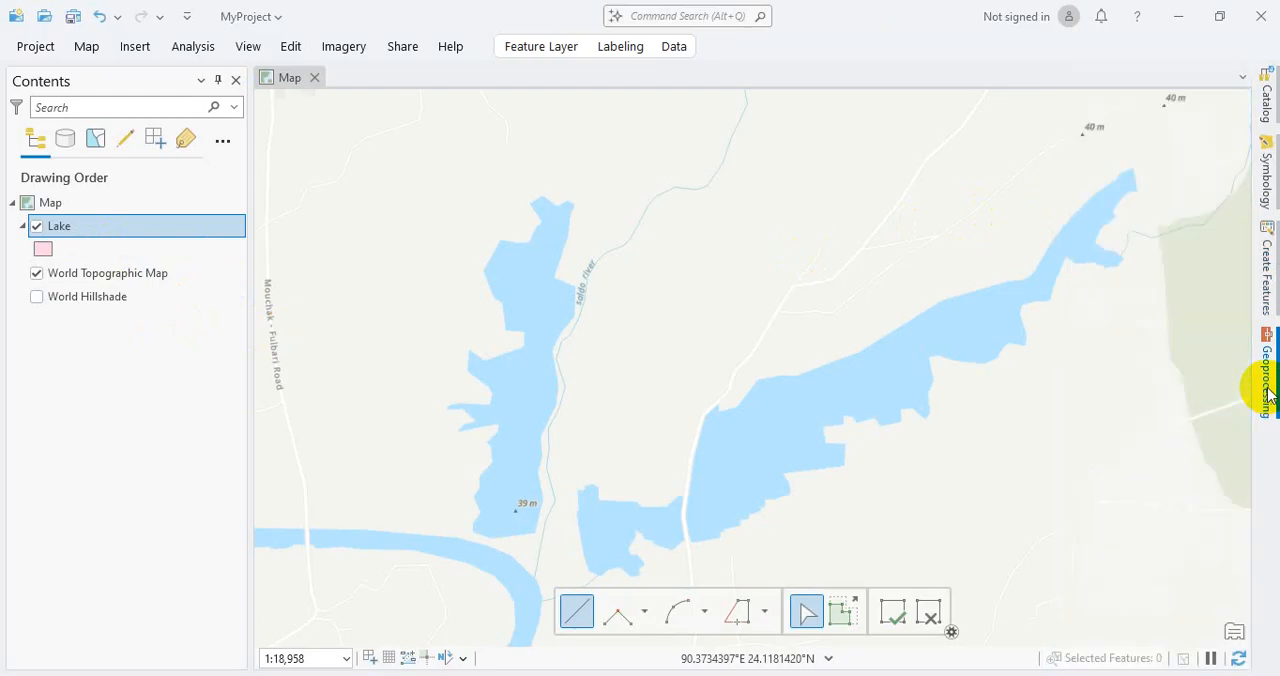
pyautogui.click(1268, 285)
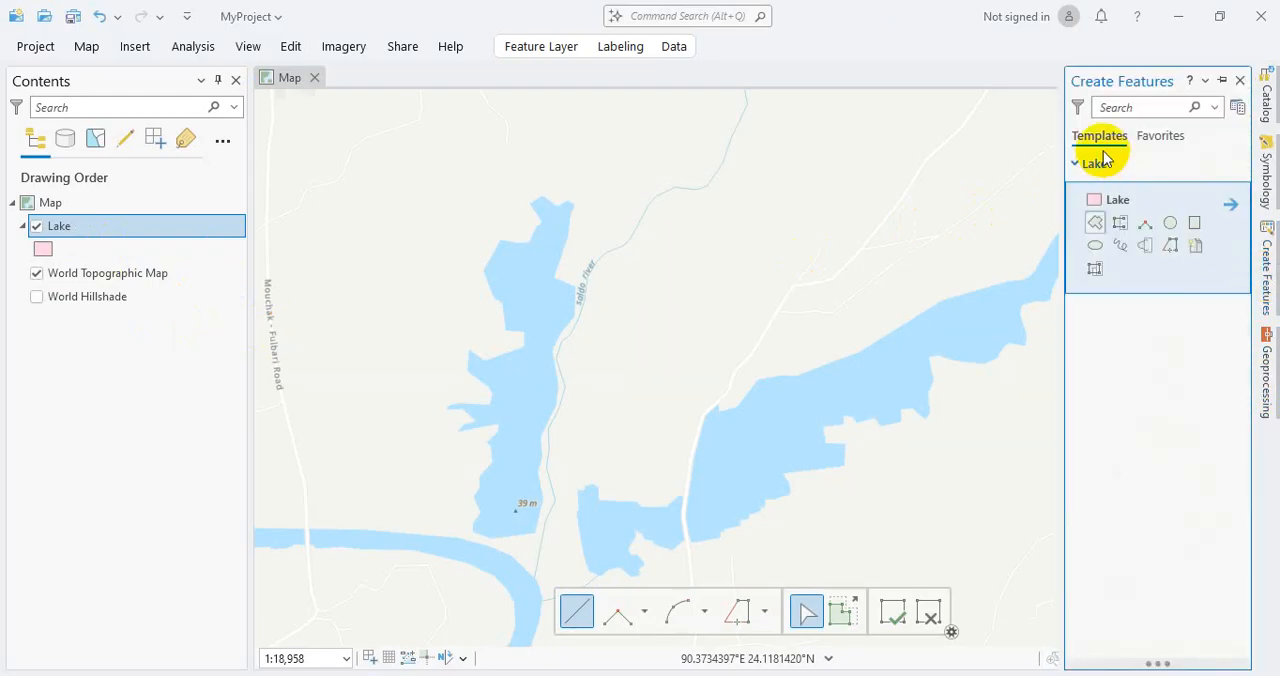
# Step: Activate the Lake template's Polygon tool and place the first vertex at the northernmost corner of the lake west of the Saldo river
pyautogui.click(1106, 176)
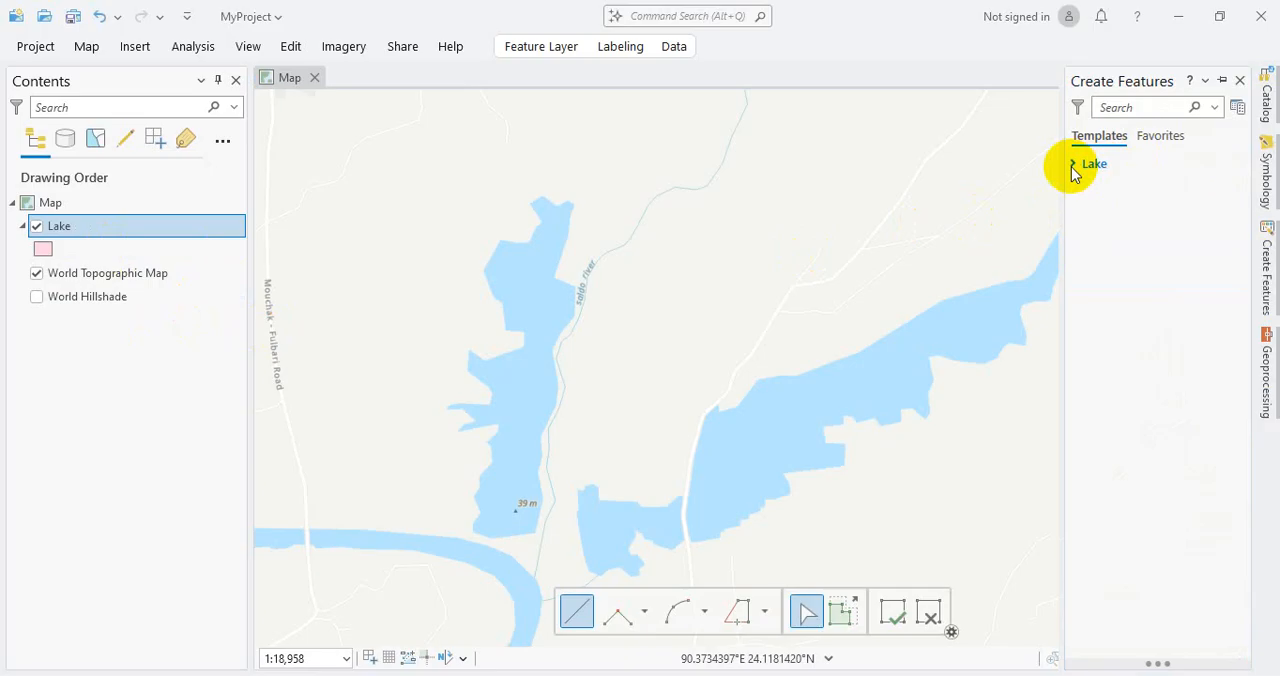
pyautogui.click(1080, 164)
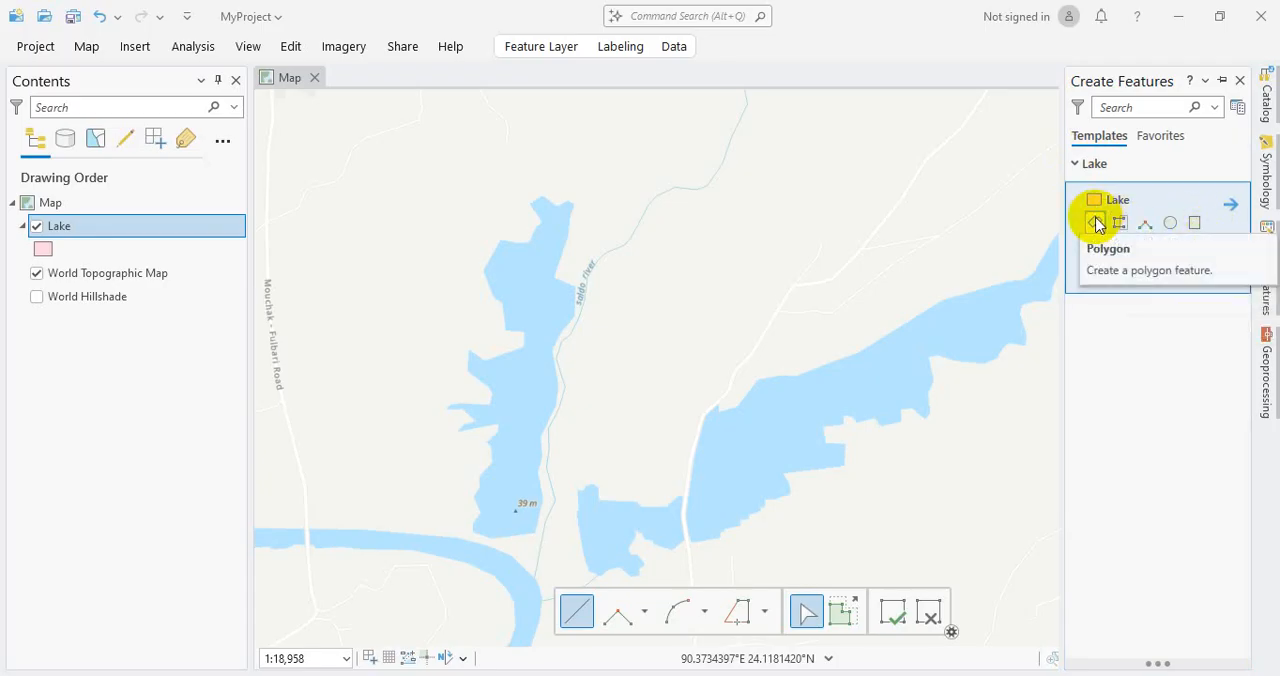
pyautogui.click(1096, 222)
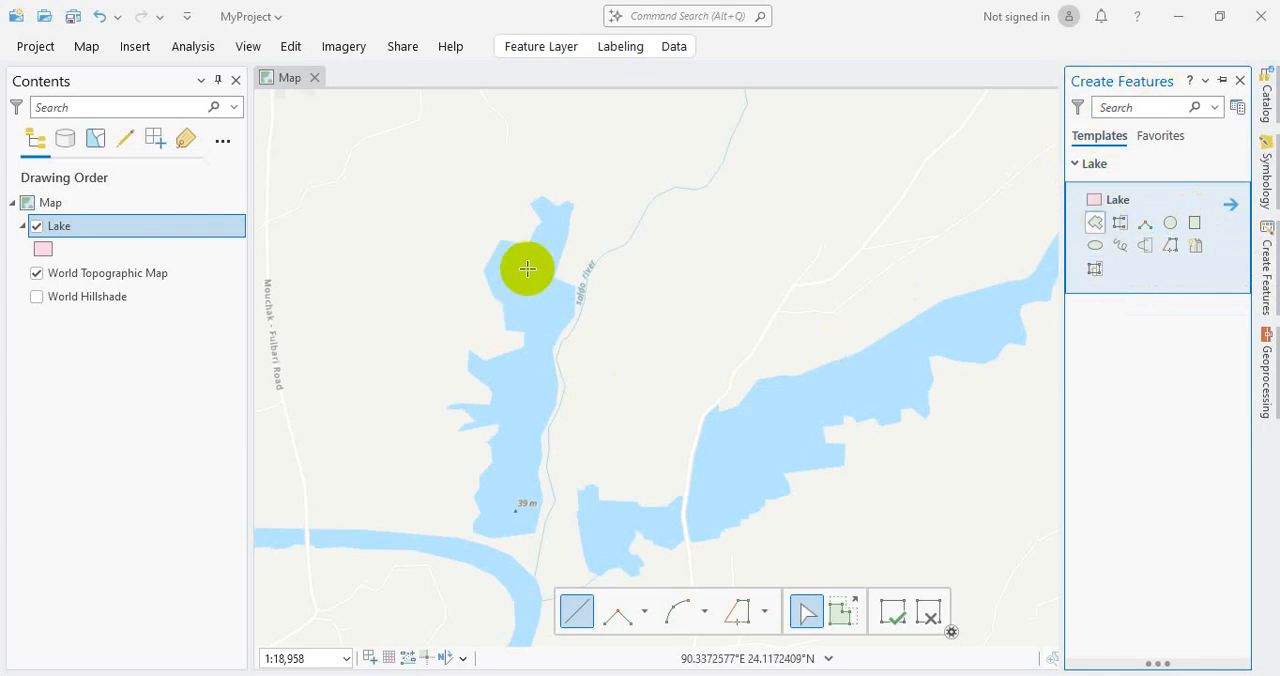
pyautogui.scroll(4, 543, 195)
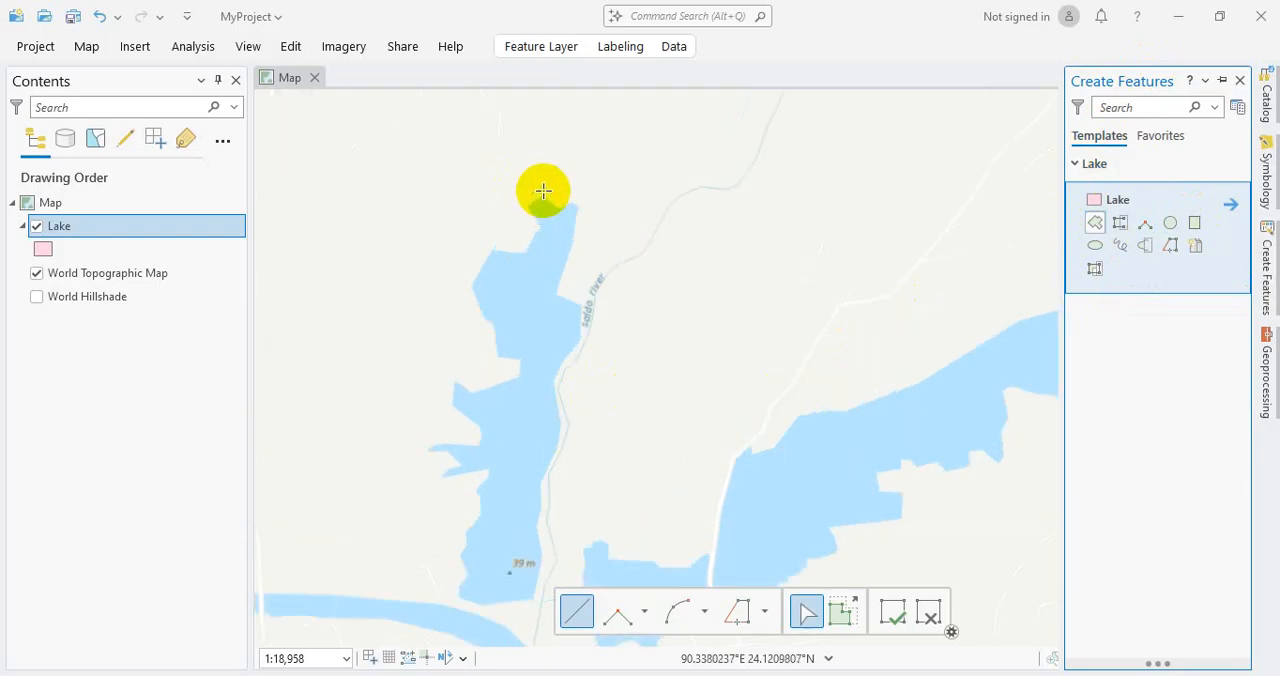
pyautogui.scroll(3, 543, 206)
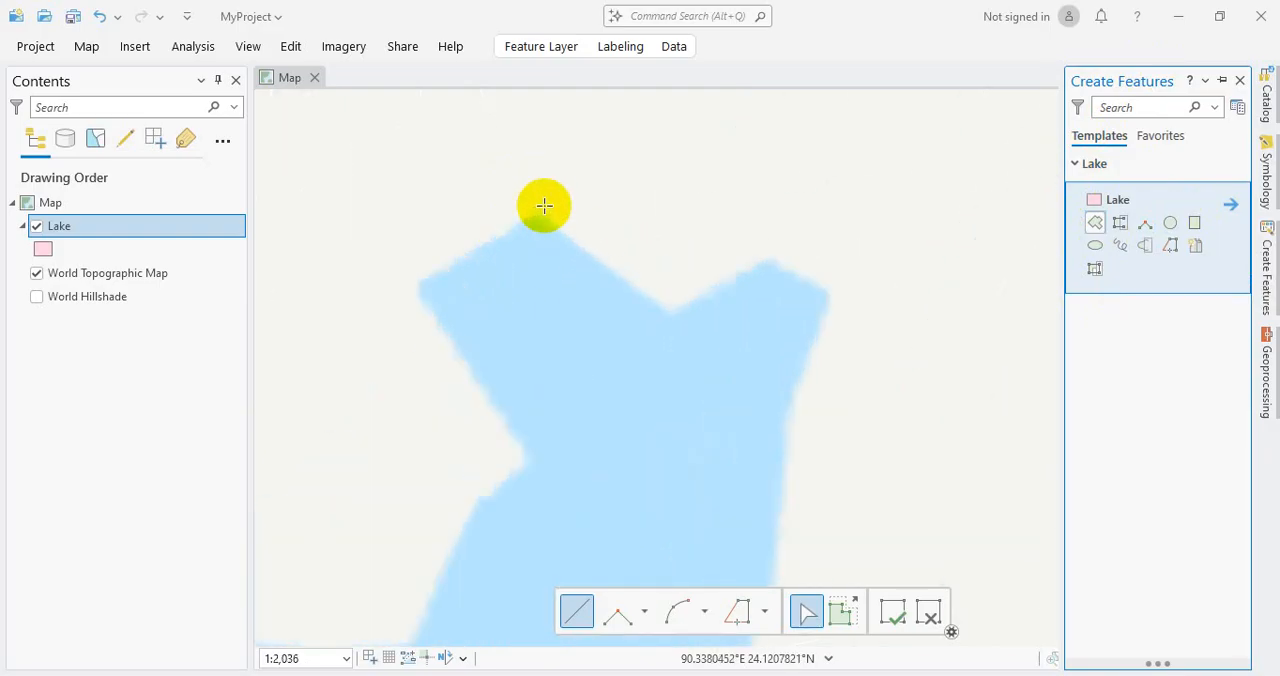
pyautogui.scroll(3, 540, 220)
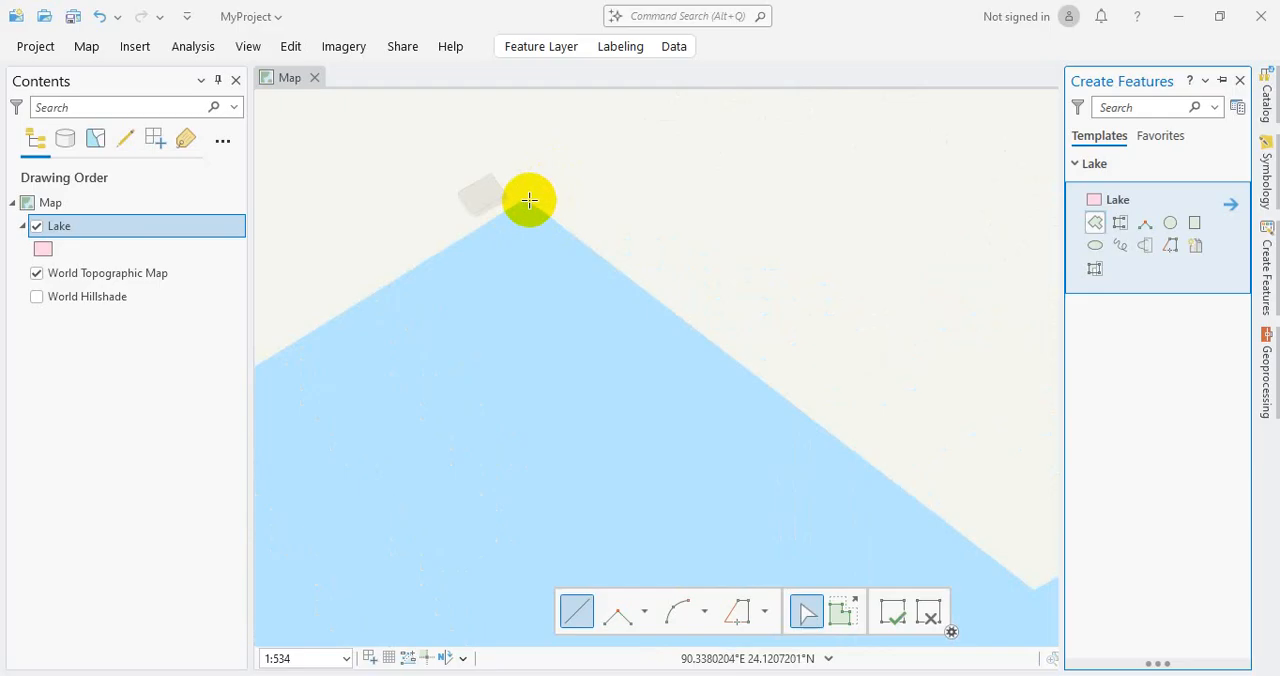
pyautogui.click(525, 200)
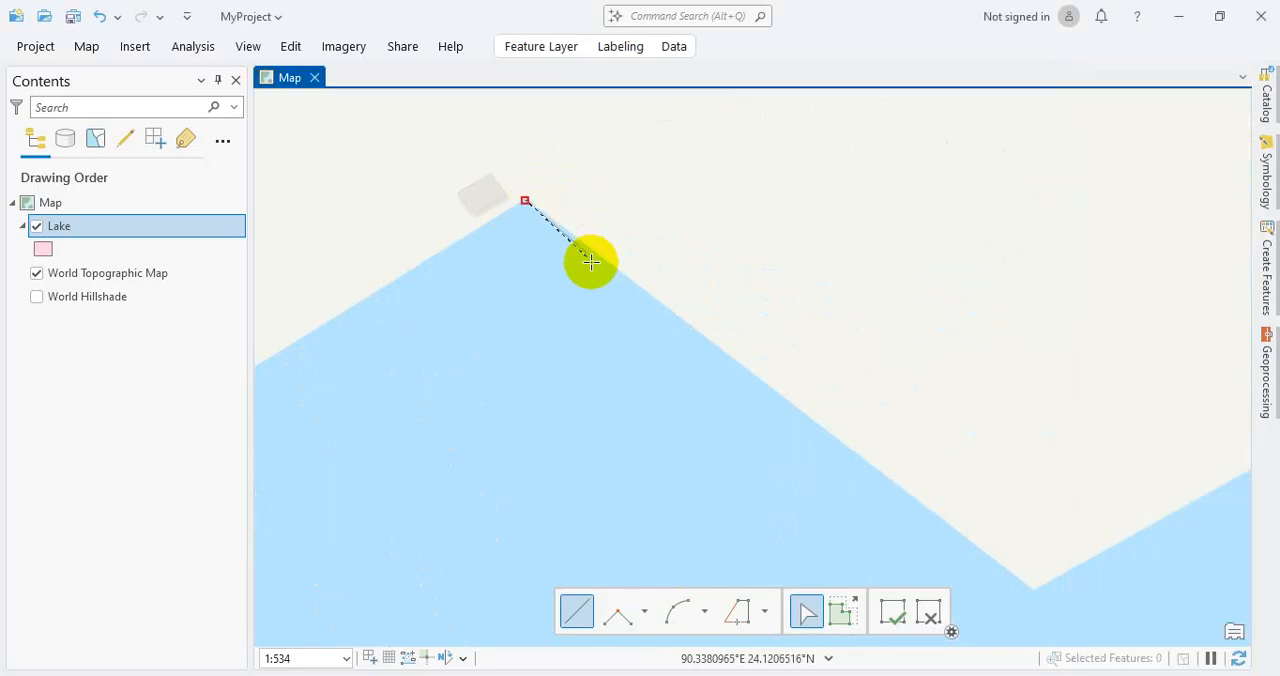
# Step: Trace the lake's northern shore through the V-shaped notch and up to its northeastern peak
pyautogui.click(1033, 591)
pyautogui.scroll(-2, 1060, 582)
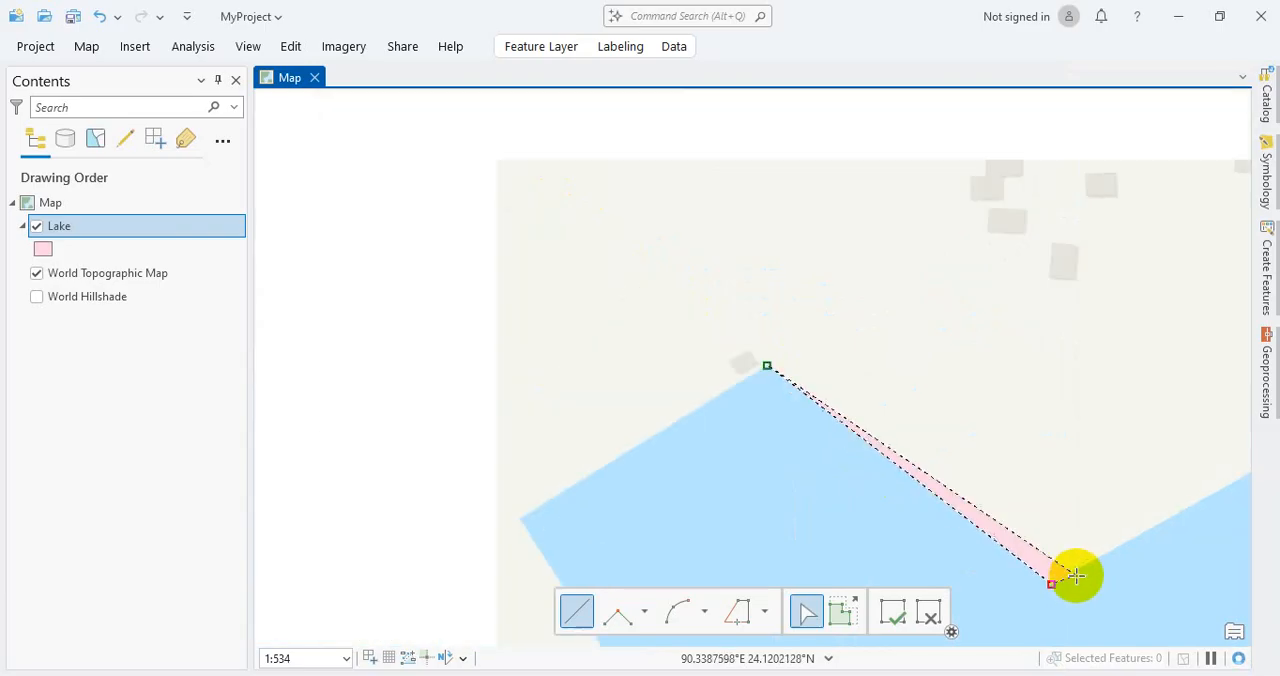
pyautogui.scroll(4, 1195, 508)
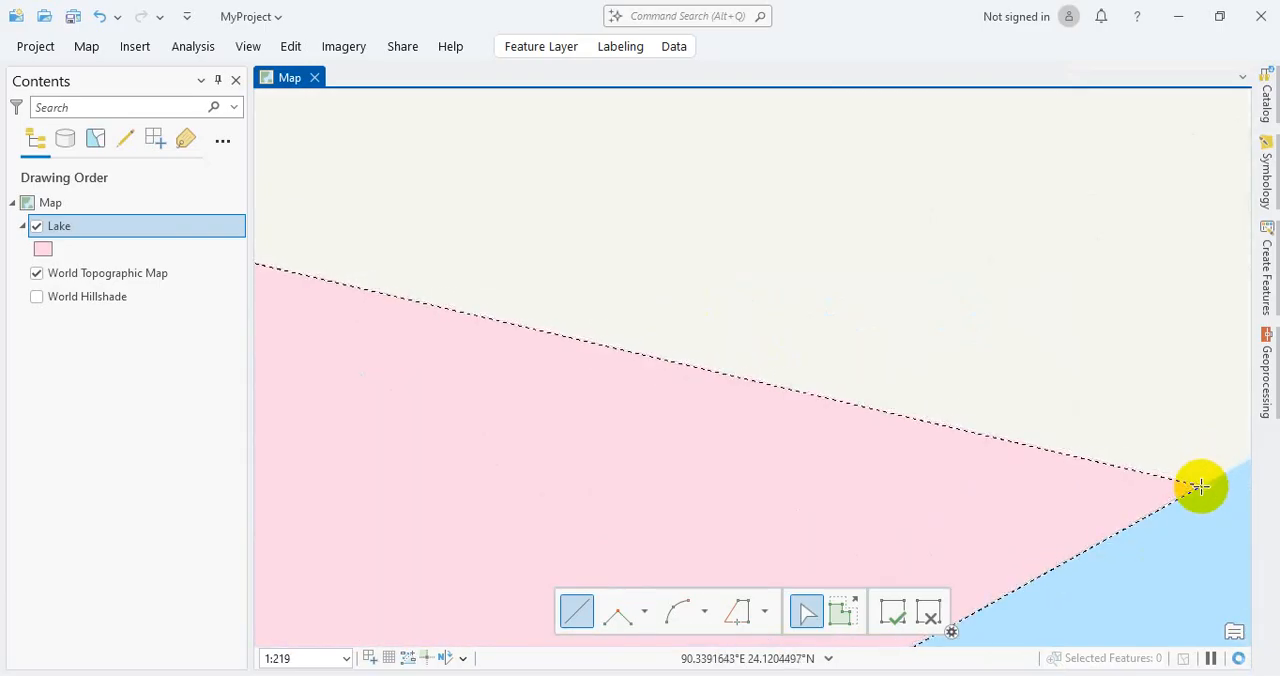
pyautogui.click(1201, 487)
pyautogui.scroll(-2, 1201, 487)
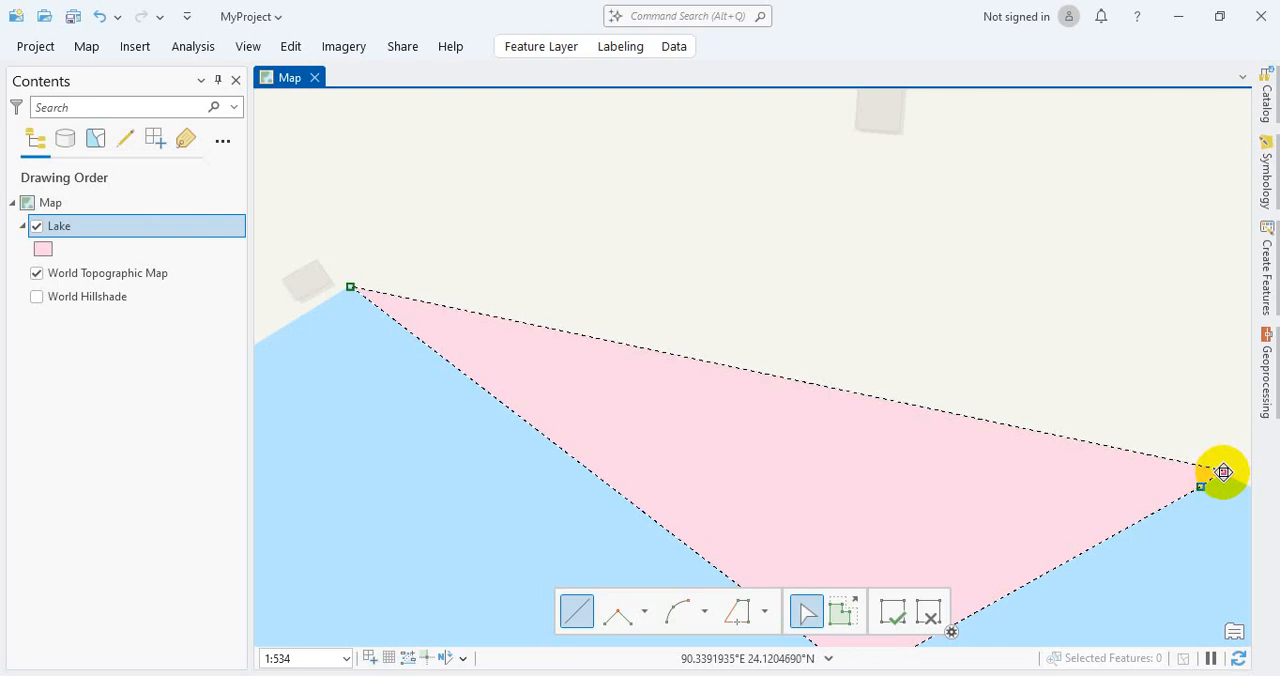
pyautogui.click(1222, 470)
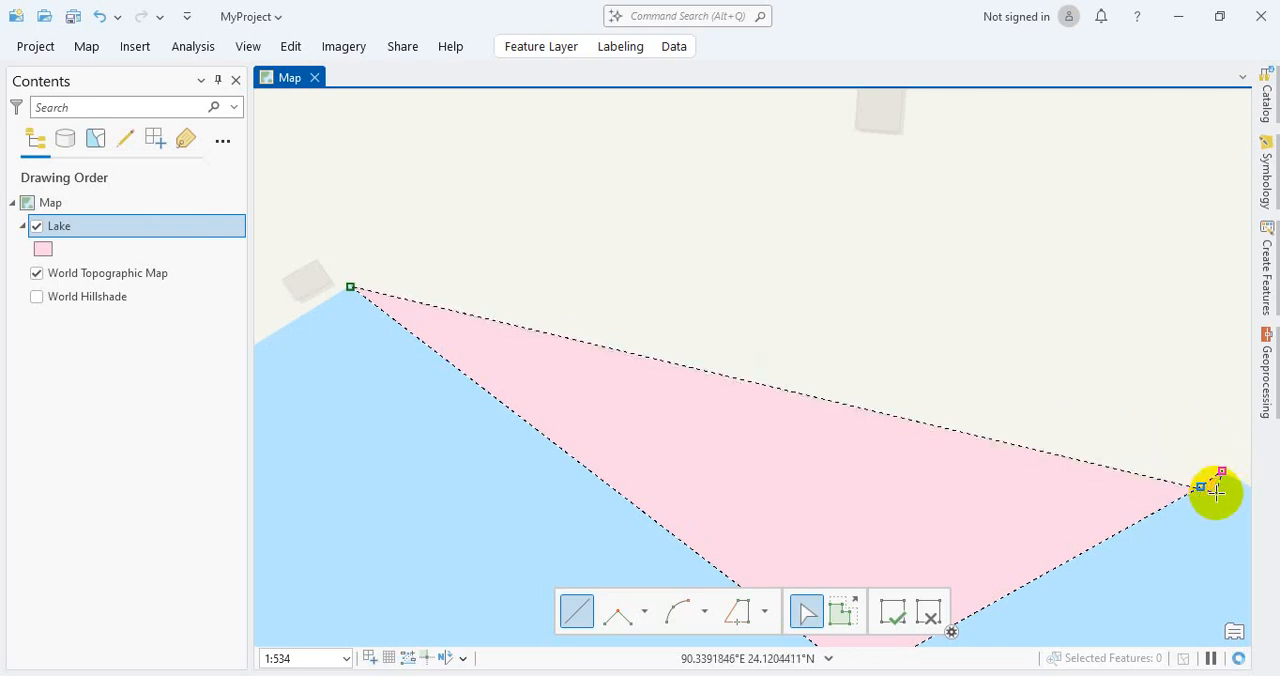
pyautogui.scroll(-3, 1215, 490)
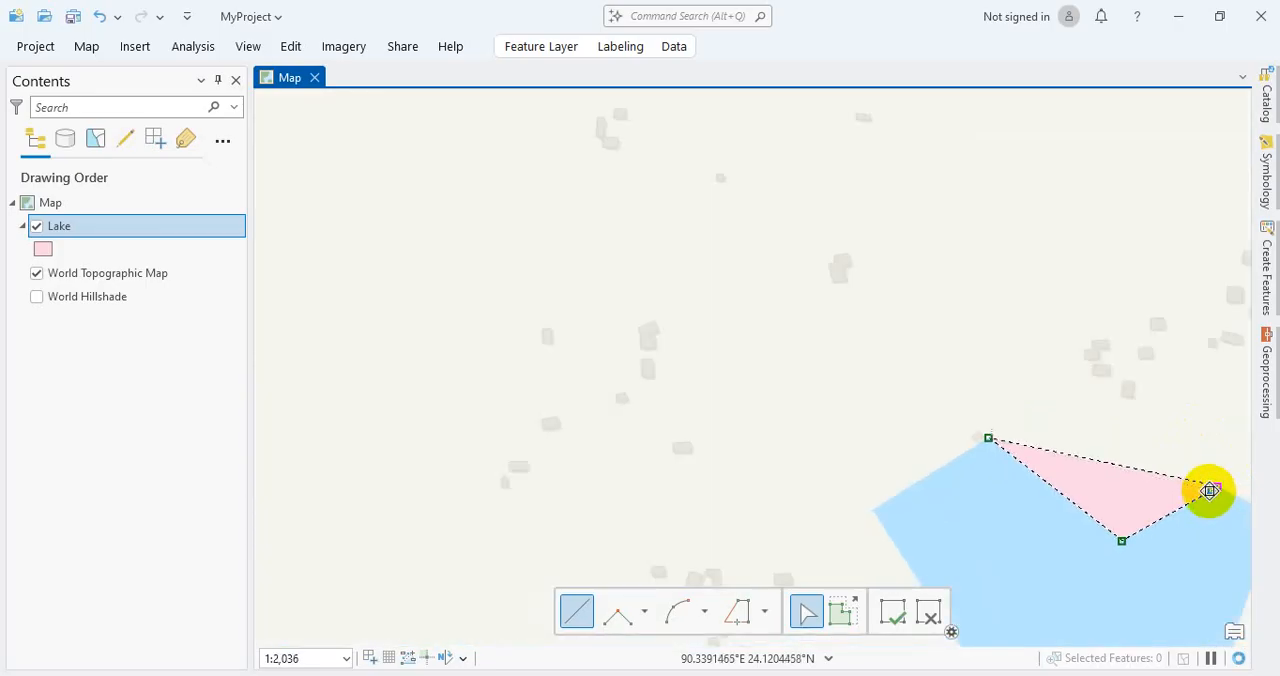
# Step: Extend the polygon outline around the lake's northeastern corner and onto the upper eastern shore
pyautogui.press('Left')
pyautogui.press('Right')
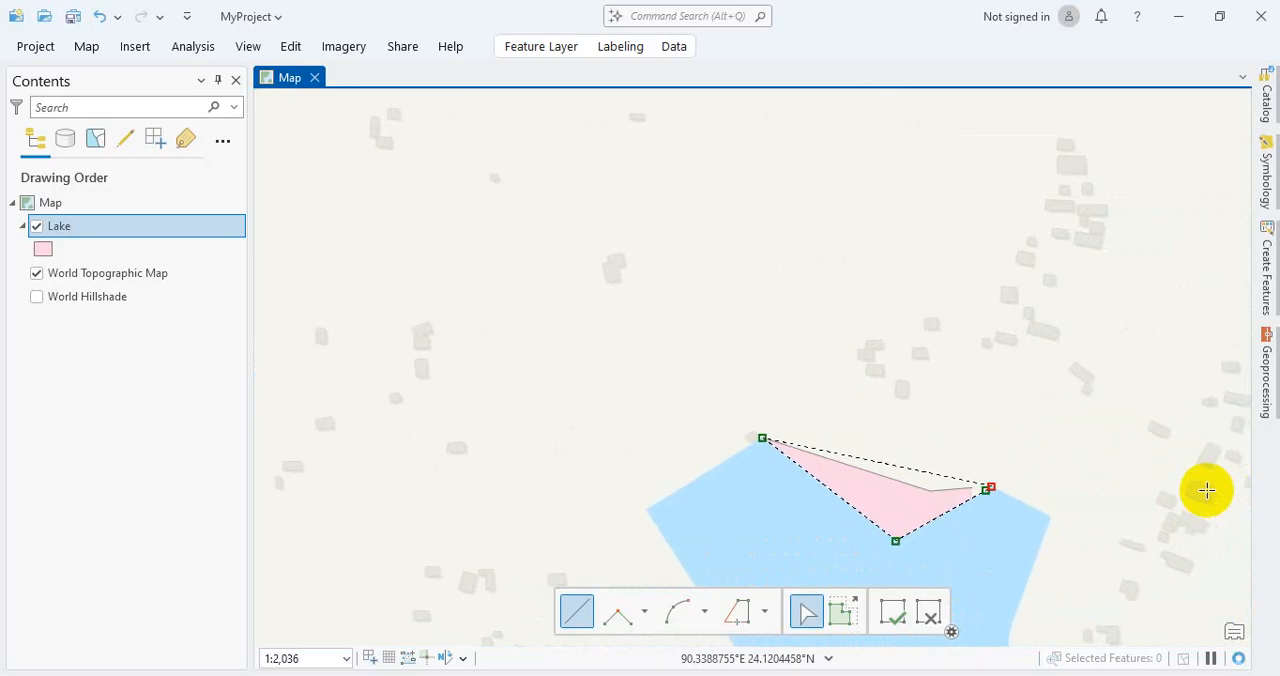
pyautogui.press('Down')
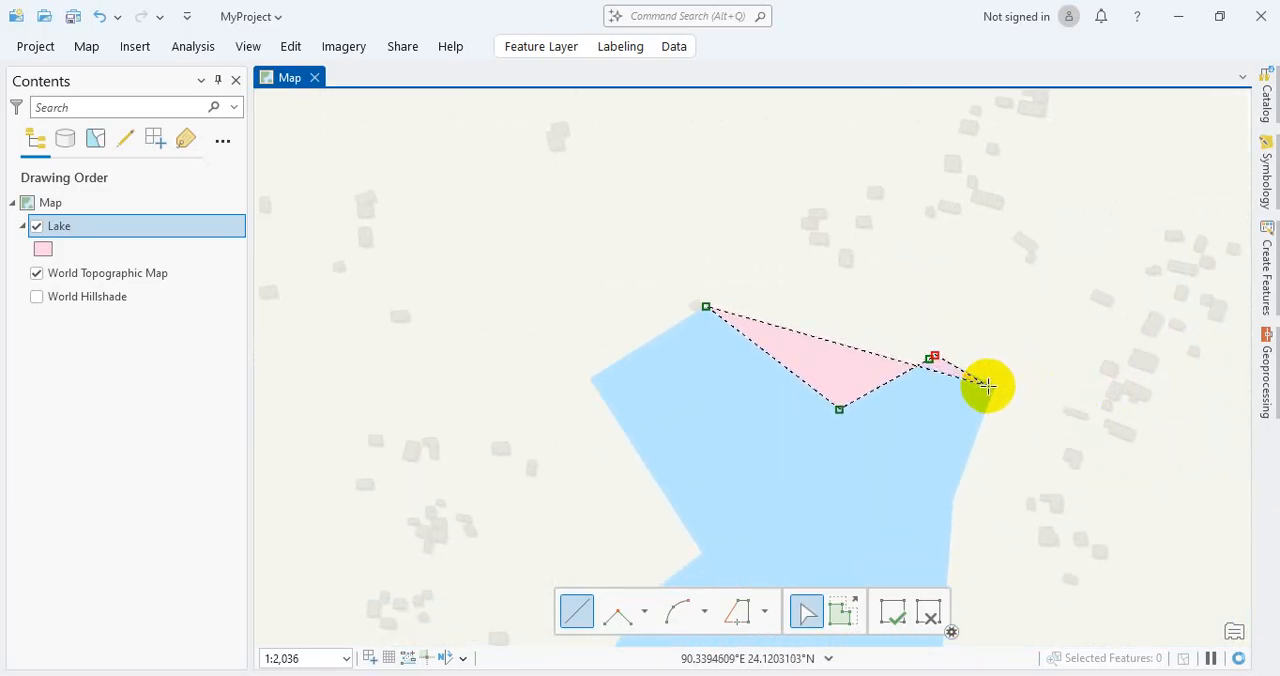
pyautogui.scroll(6, 987, 386)
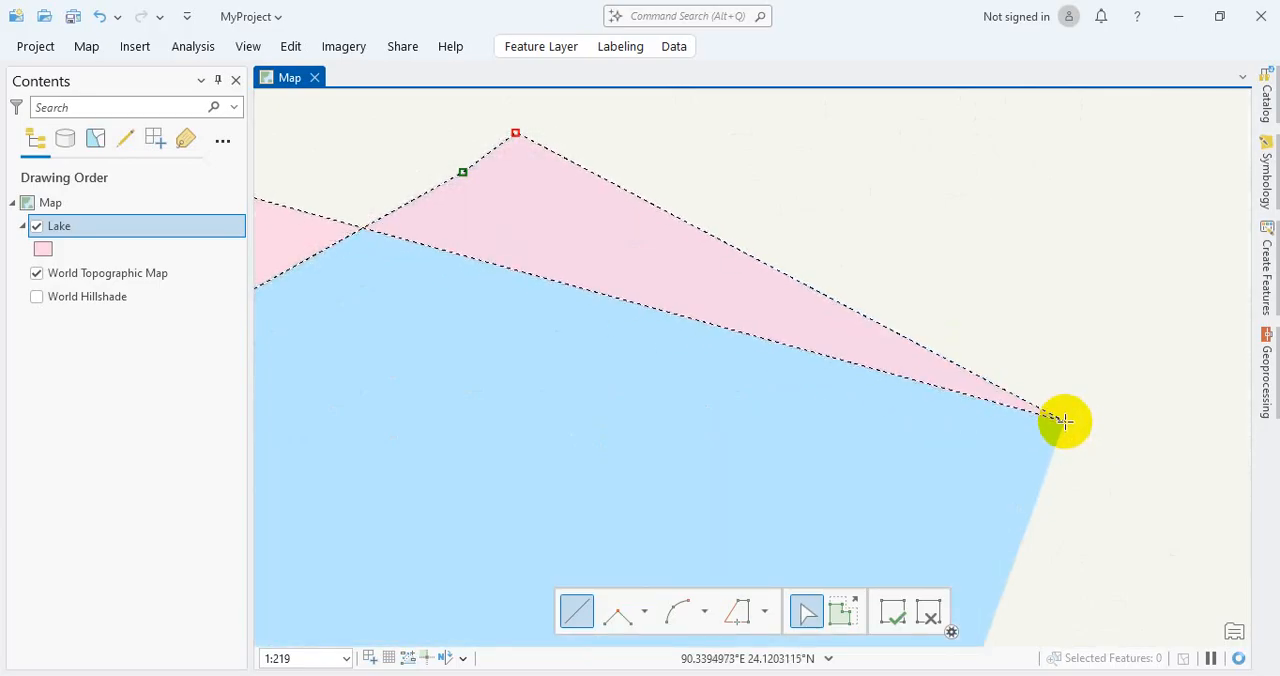
pyautogui.click(1064, 420)
pyautogui.scroll(-2, 1046, 509)
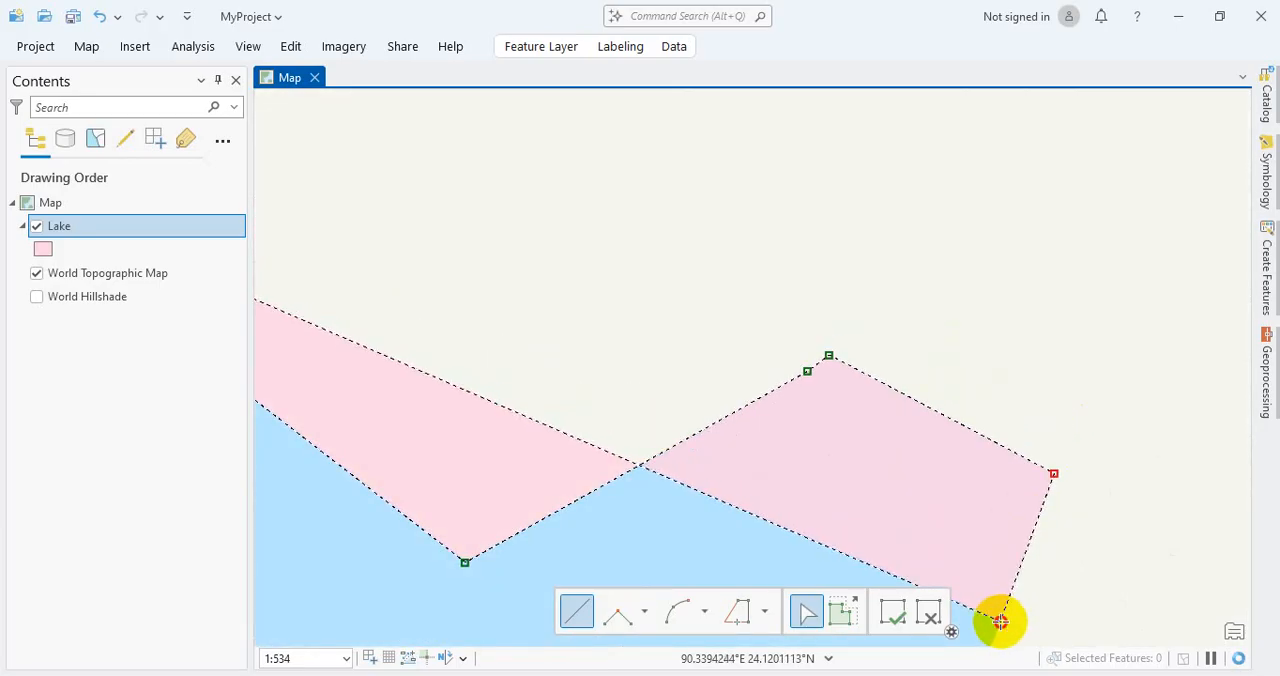
pyautogui.scroll(-3, 1000, 621)
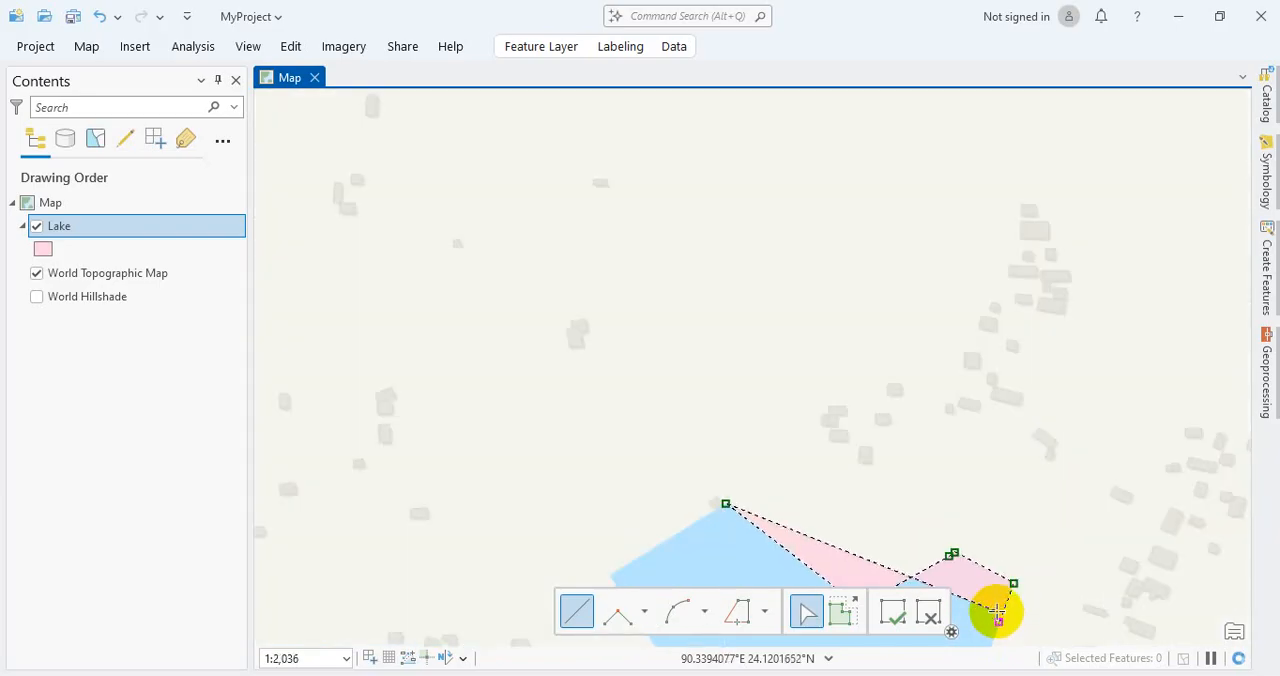
# Step: Continue the outline south along the lake's narrow northern arm, adding vertices at each bend of the eastern shore
pyautogui.press('Down')
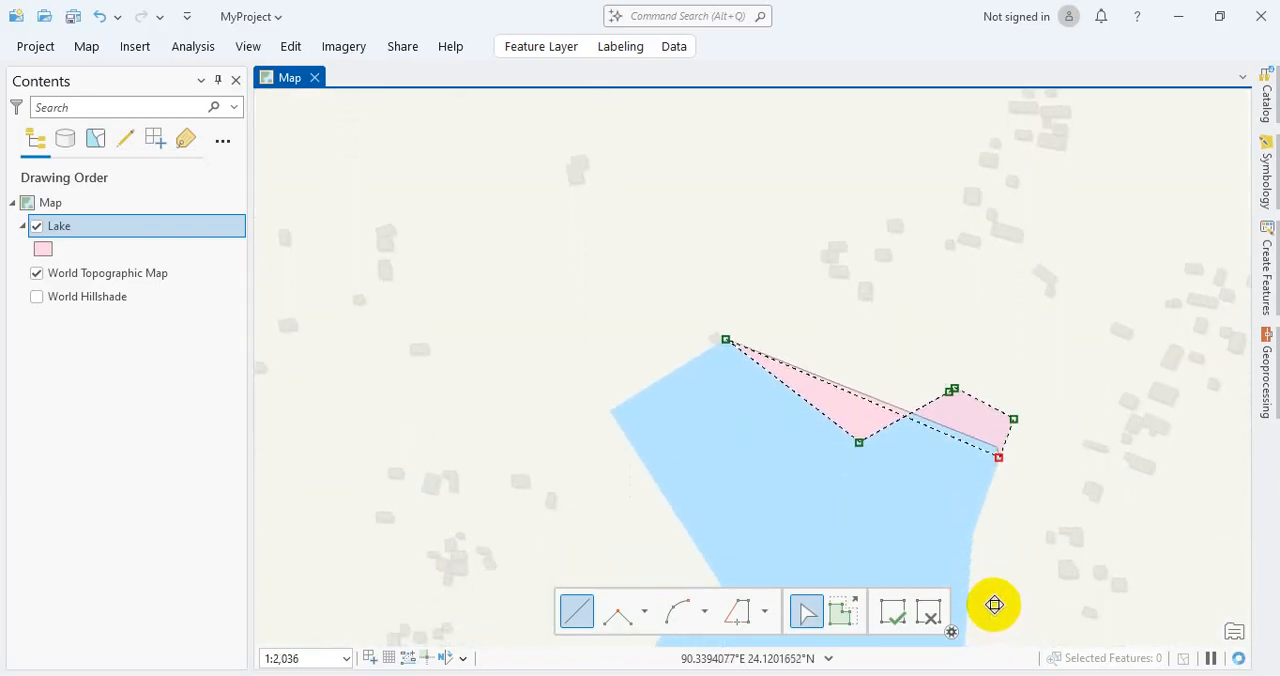
pyautogui.press('Down')
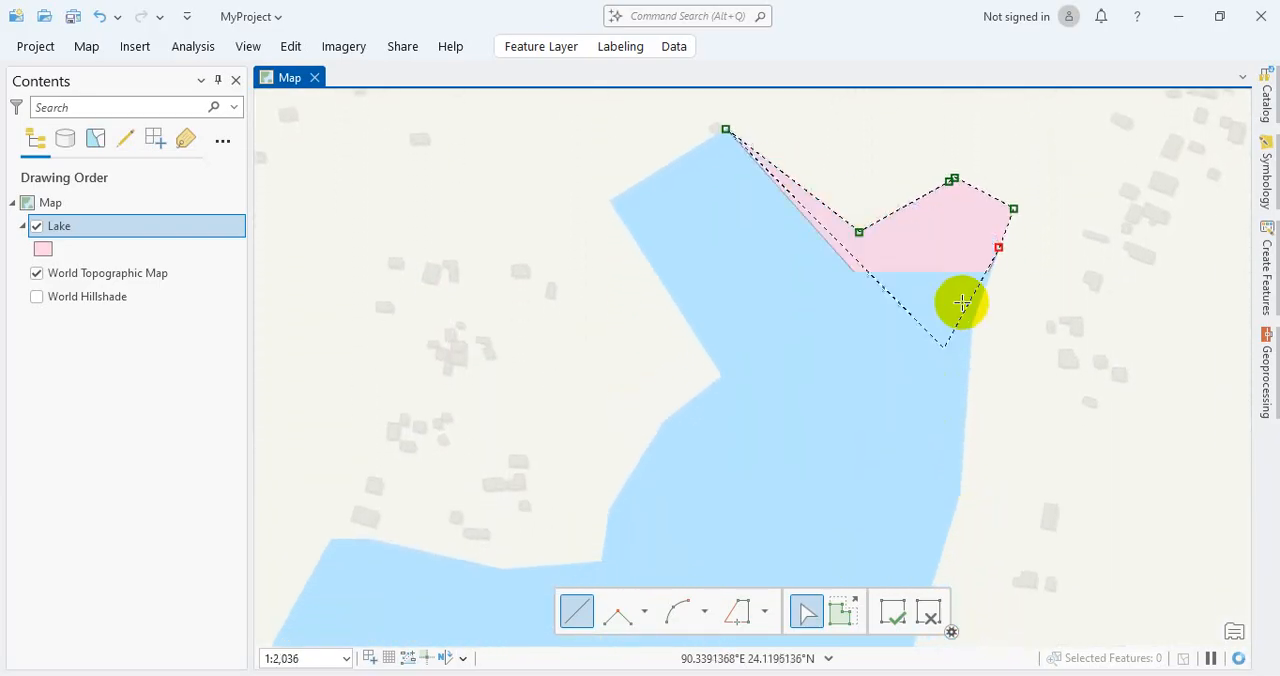
pyautogui.scroll(2, 980, 343)
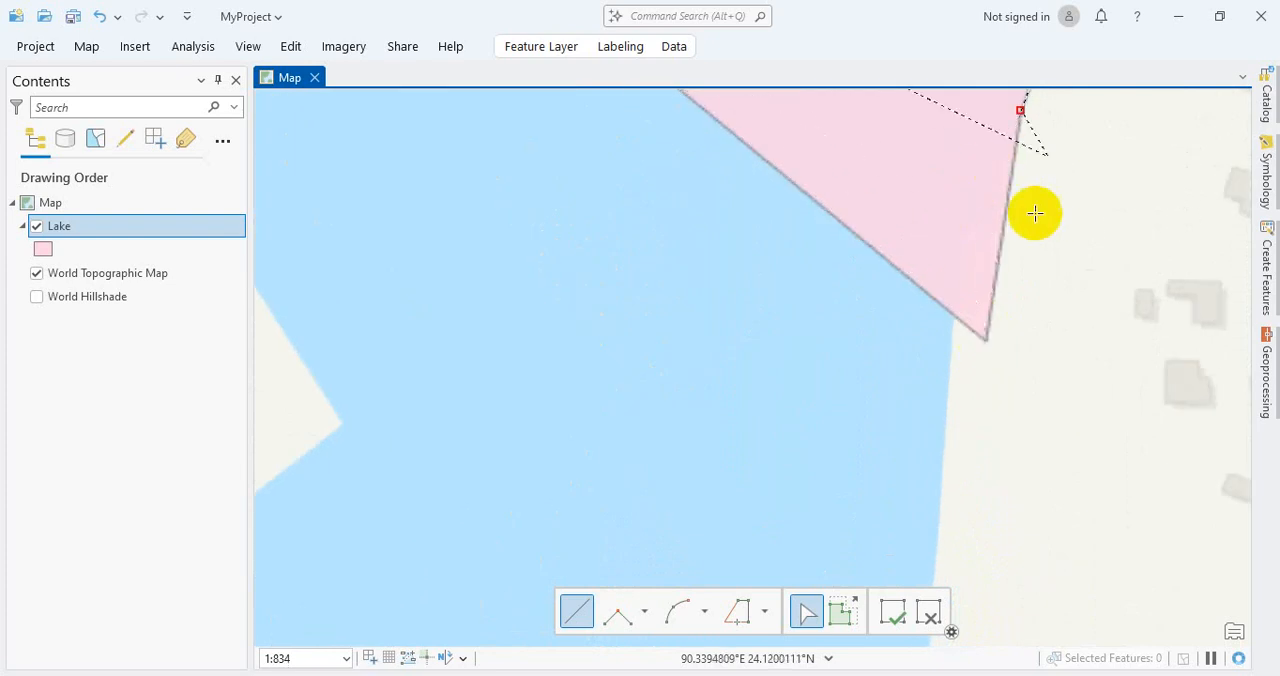
pyautogui.click(950, 295)
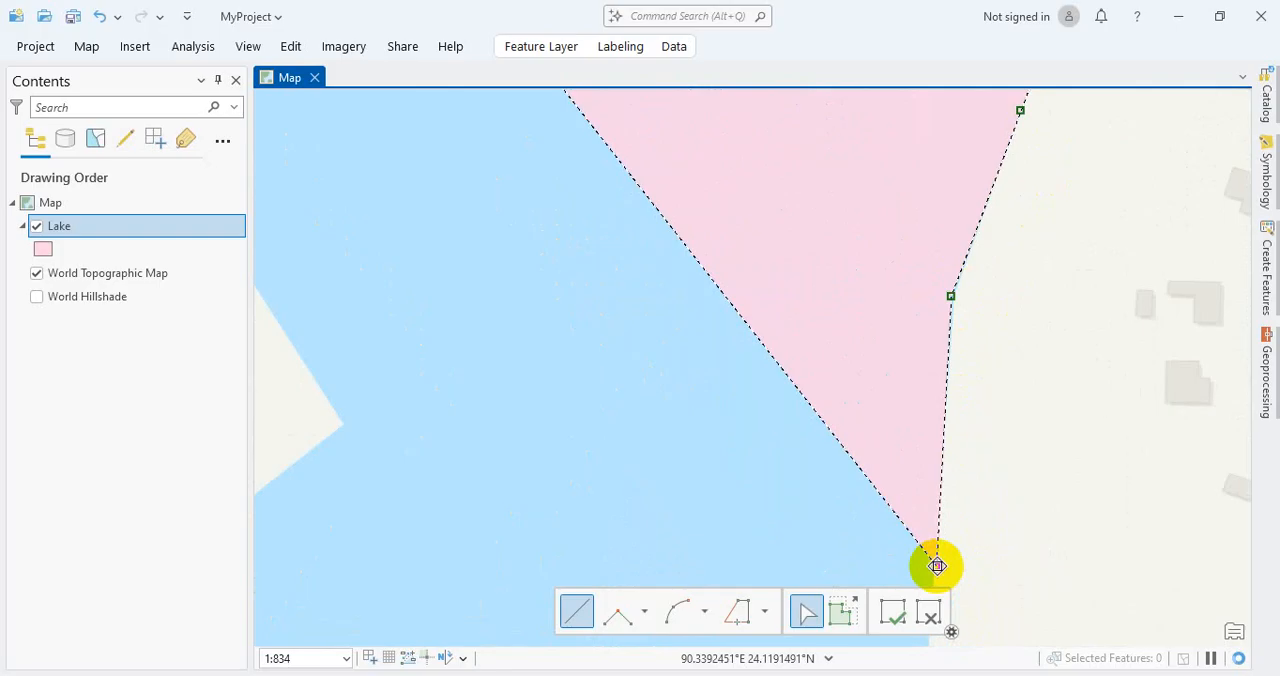
pyautogui.click(936, 566)
pyautogui.press('Down')
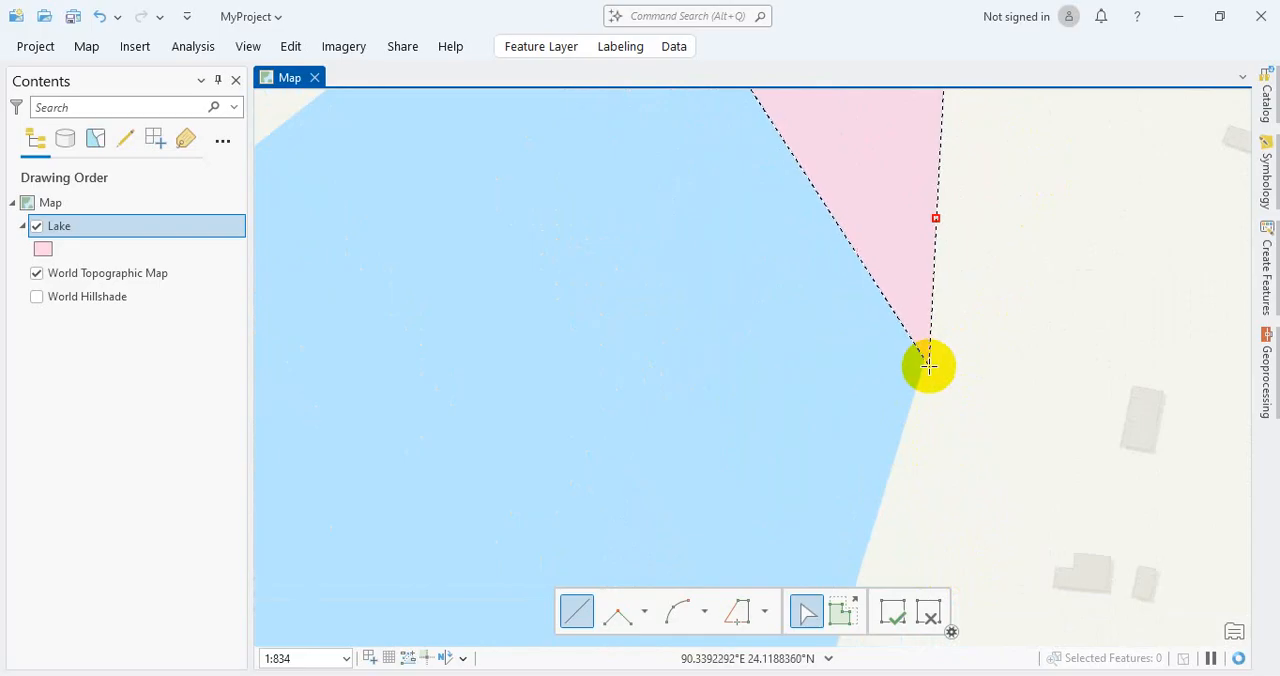
pyautogui.click(924, 361)
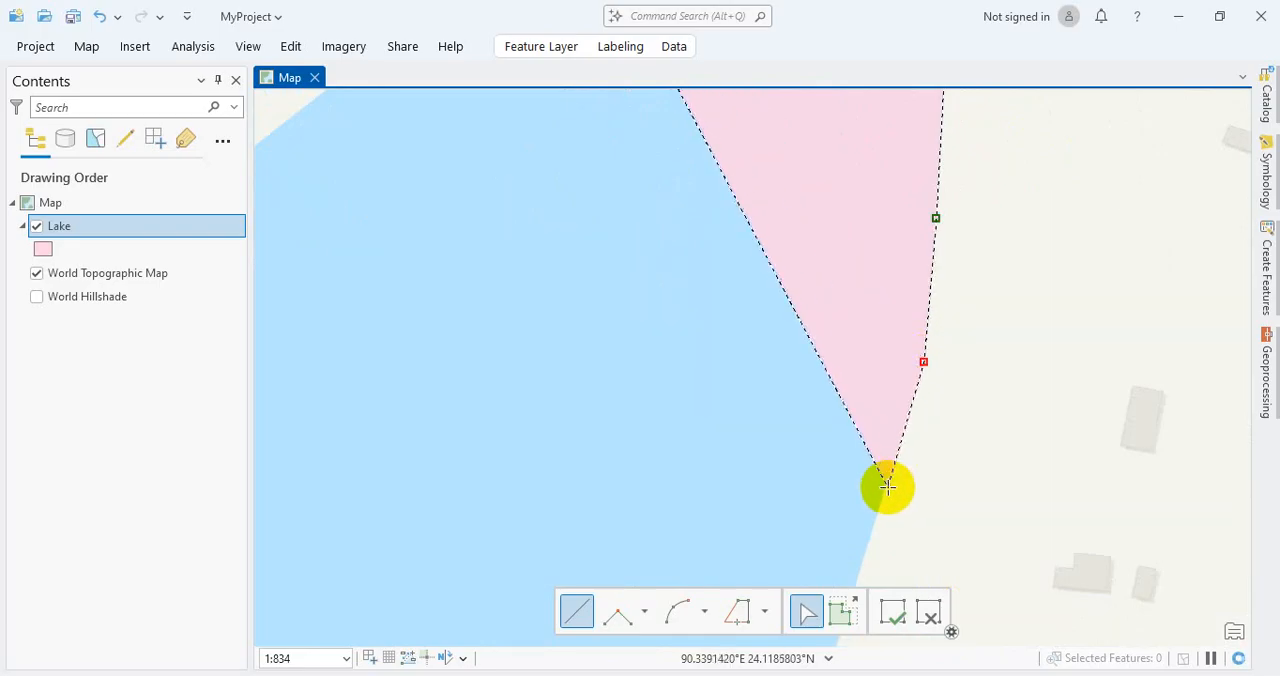
pyautogui.scroll(-5, 888, 487)
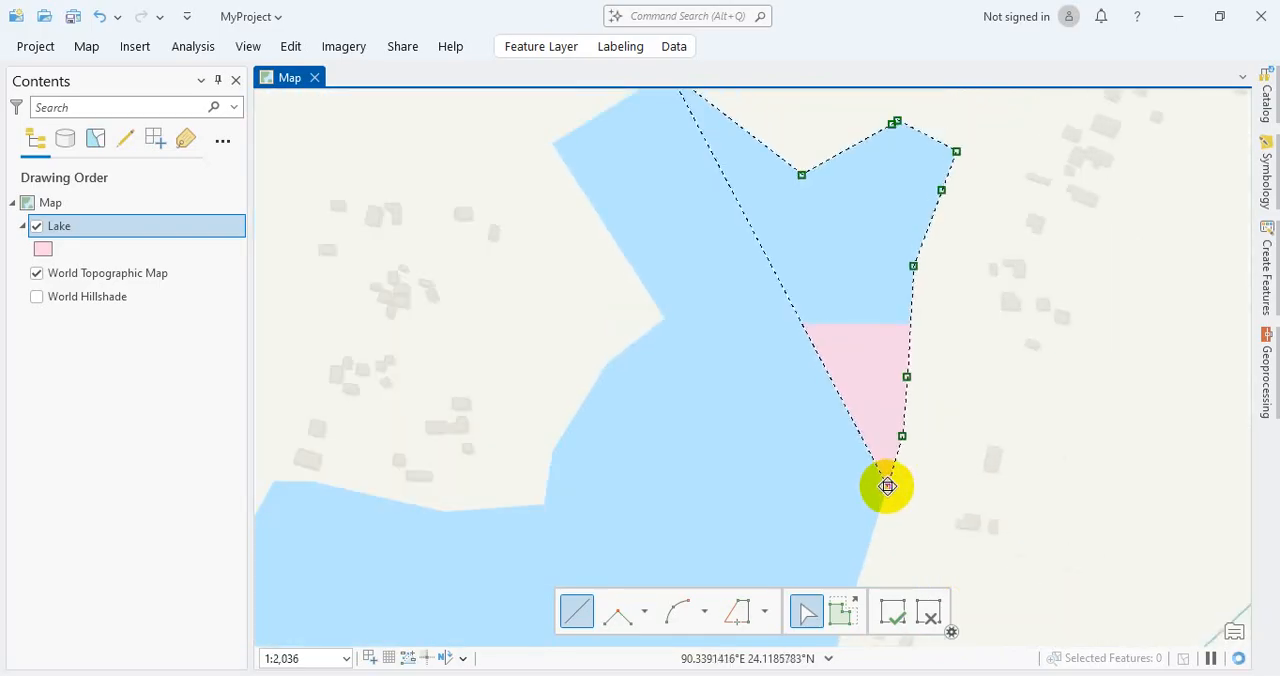
# Step: Extend the outline down to the inward corner of the eastern shore and around it onto the southeast-running bank
pyautogui.press('Down')
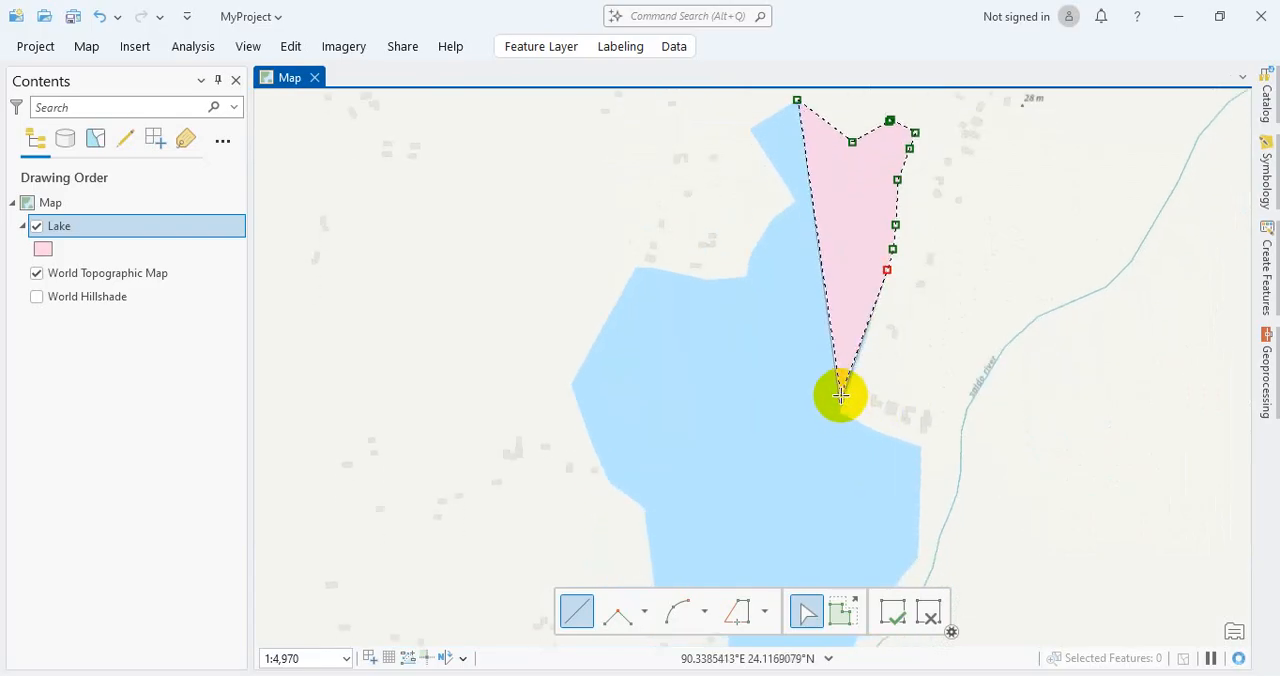
pyautogui.press('Down')
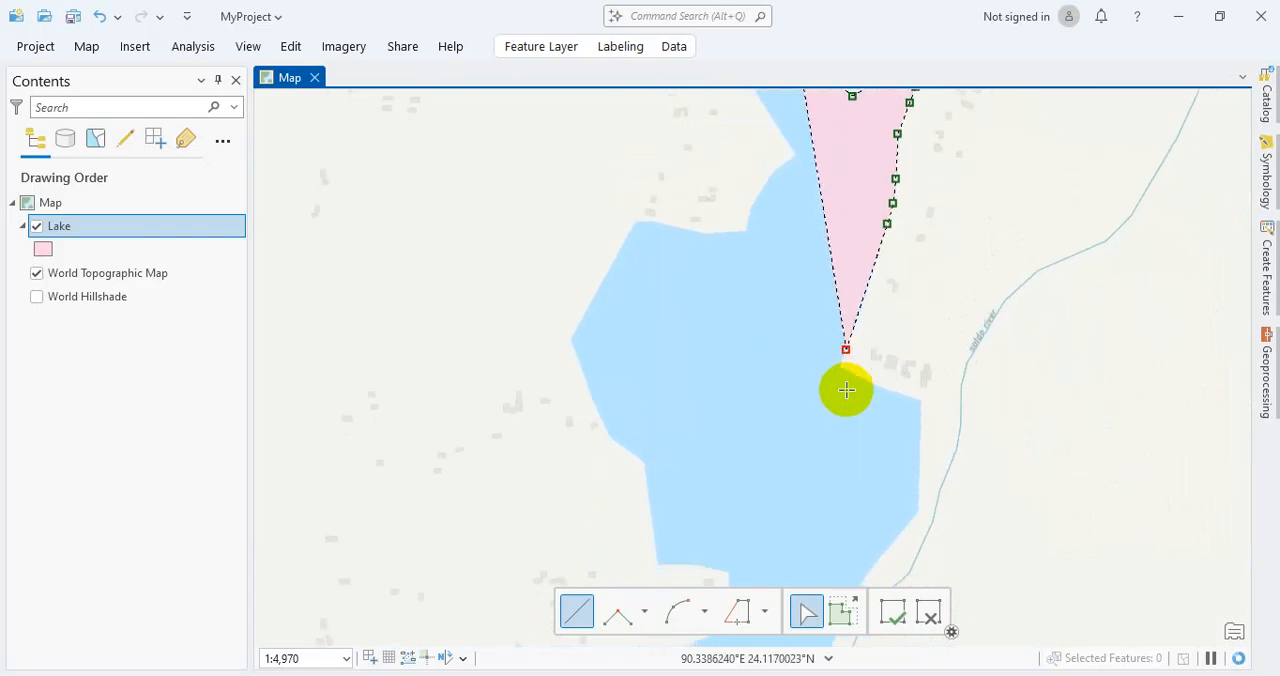
pyautogui.scroll(5, 846, 360)
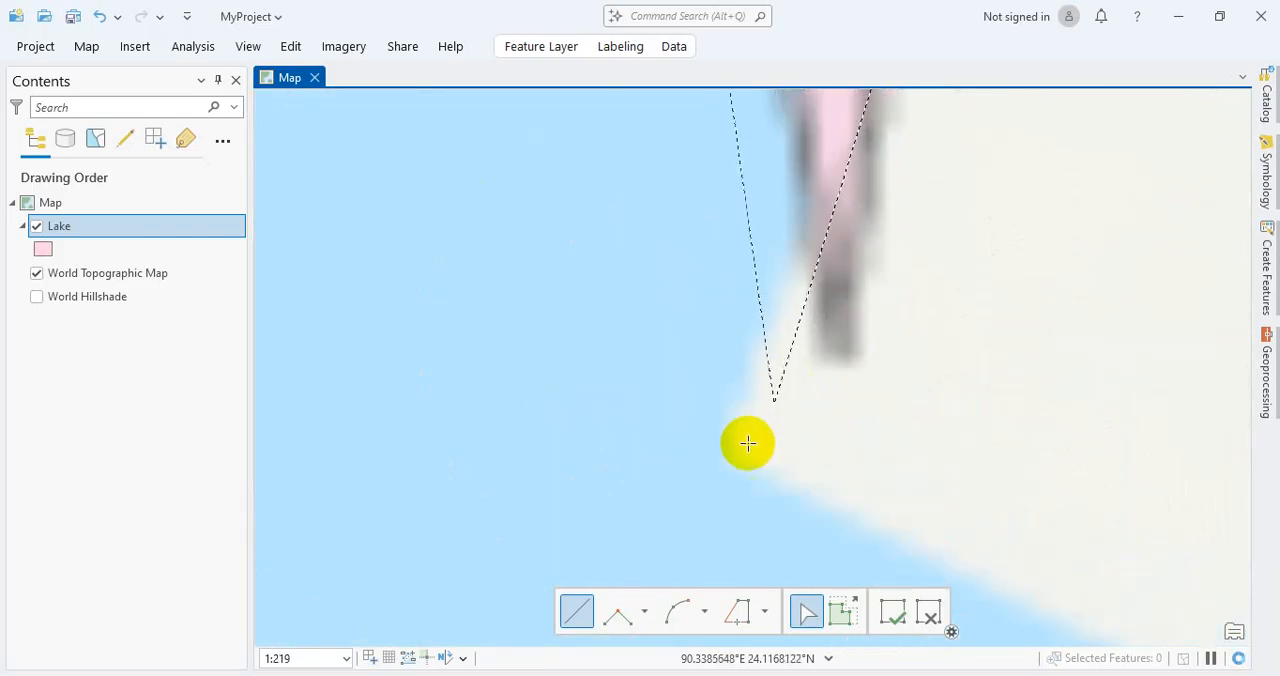
pyautogui.scroll(3, 726, 455)
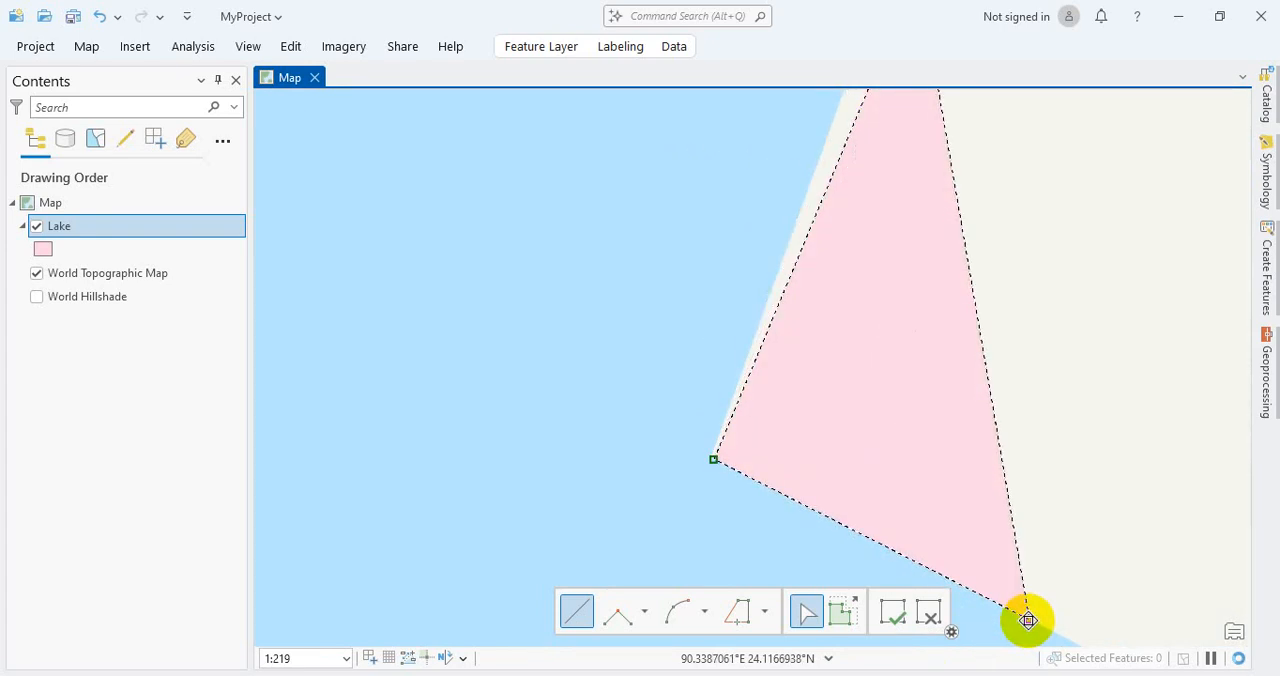
pyautogui.press('Down')
pyautogui.press('Right')
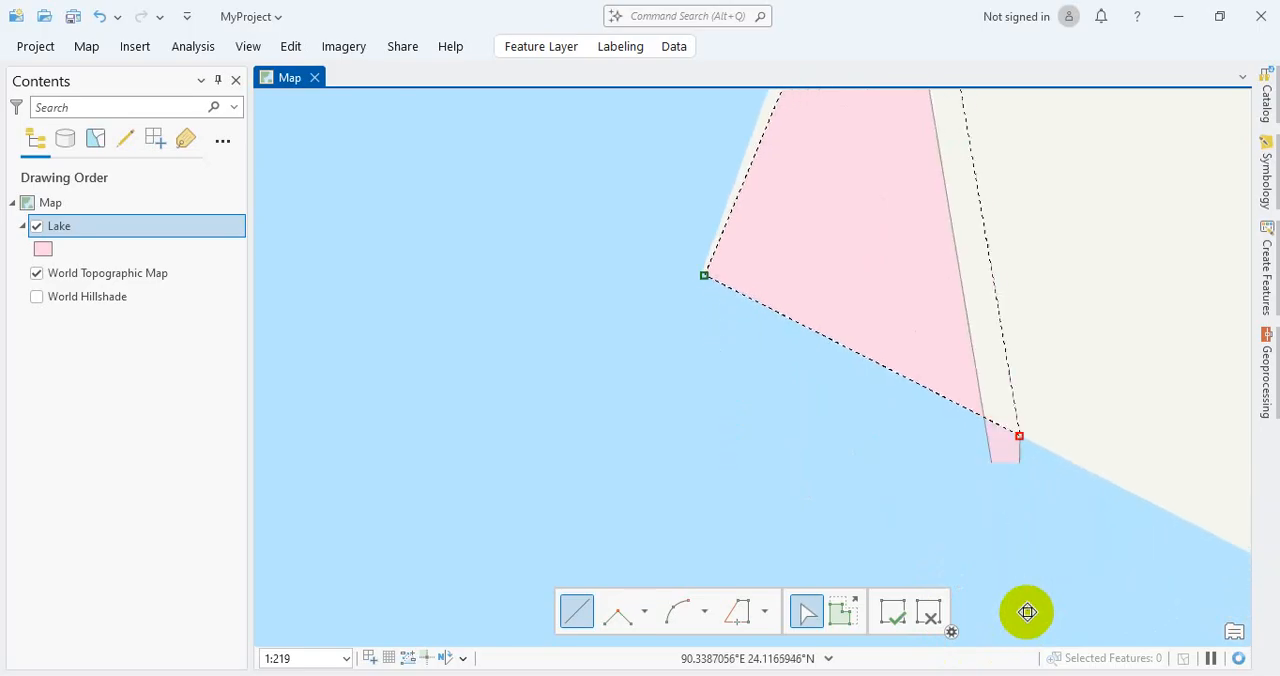
# Step: Trace the bank southeast below the buildings, round the lake's outer eastern corner, and add a vertex farther south along the shore
pyautogui.scroll(-2, 1050, 585)
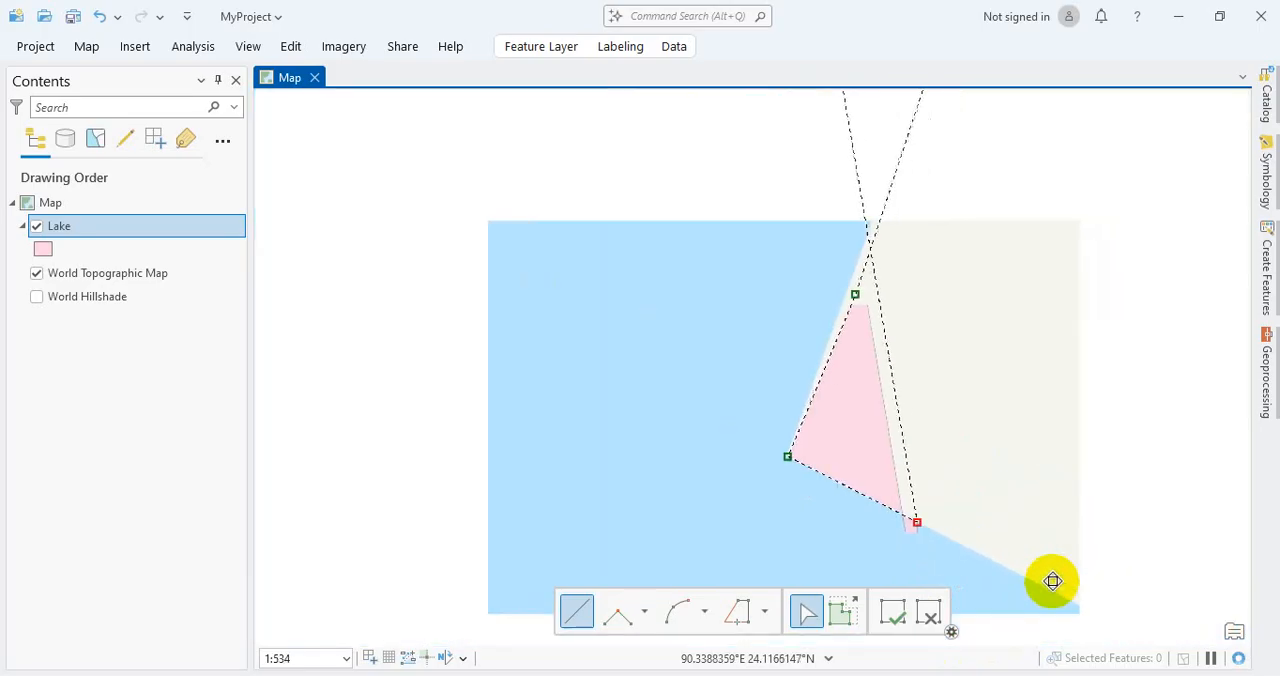
pyautogui.press('Right')
pyautogui.press('Down')
pyautogui.press('Right')
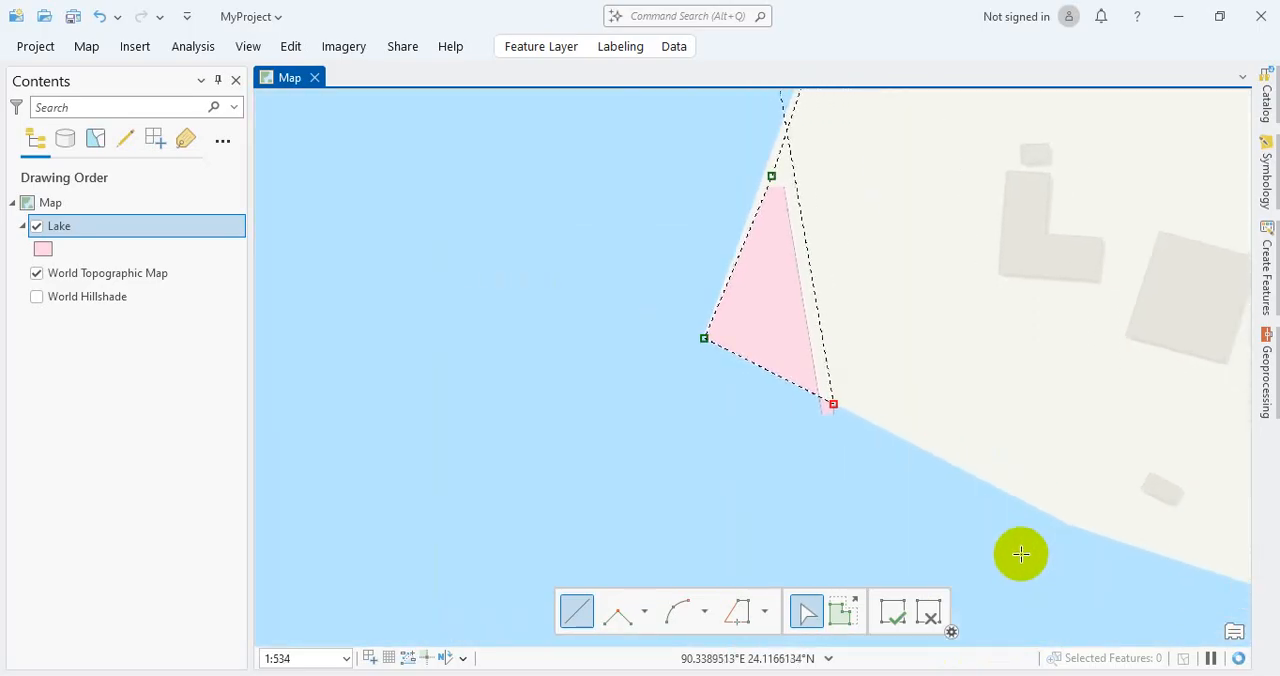
pyautogui.press('Right')
pyautogui.scroll(-5, 940, 457)
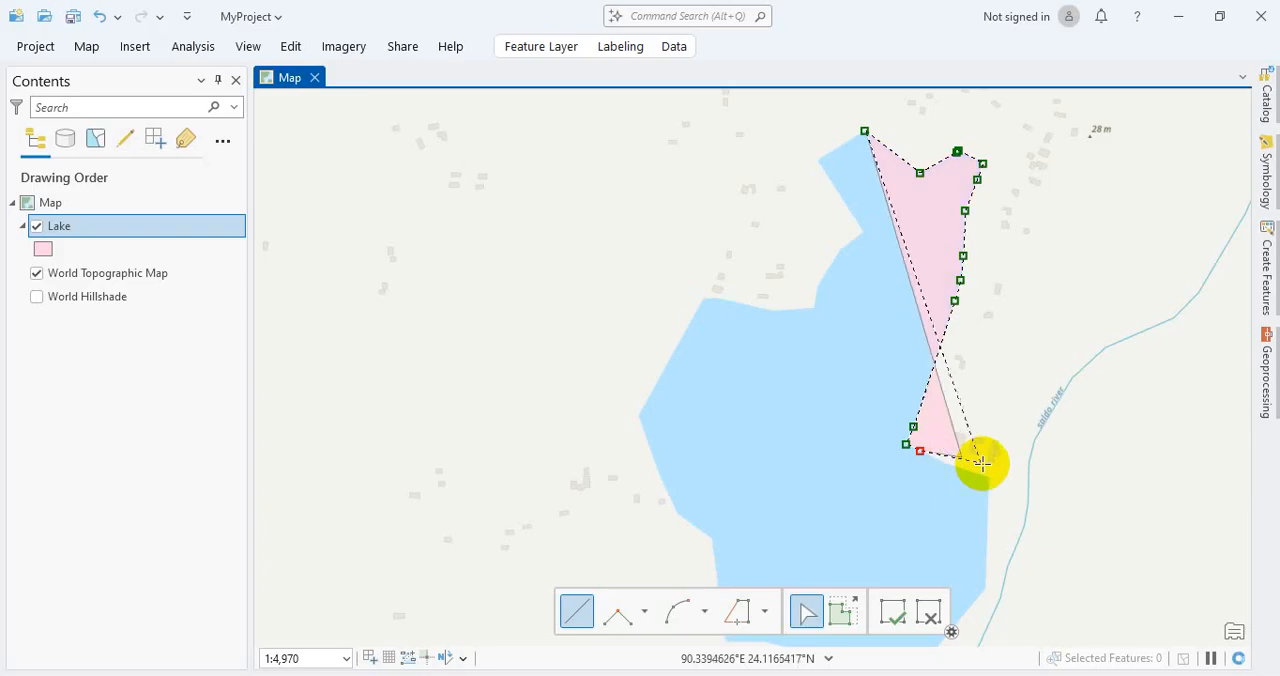
pyautogui.scroll(4, 987, 485)
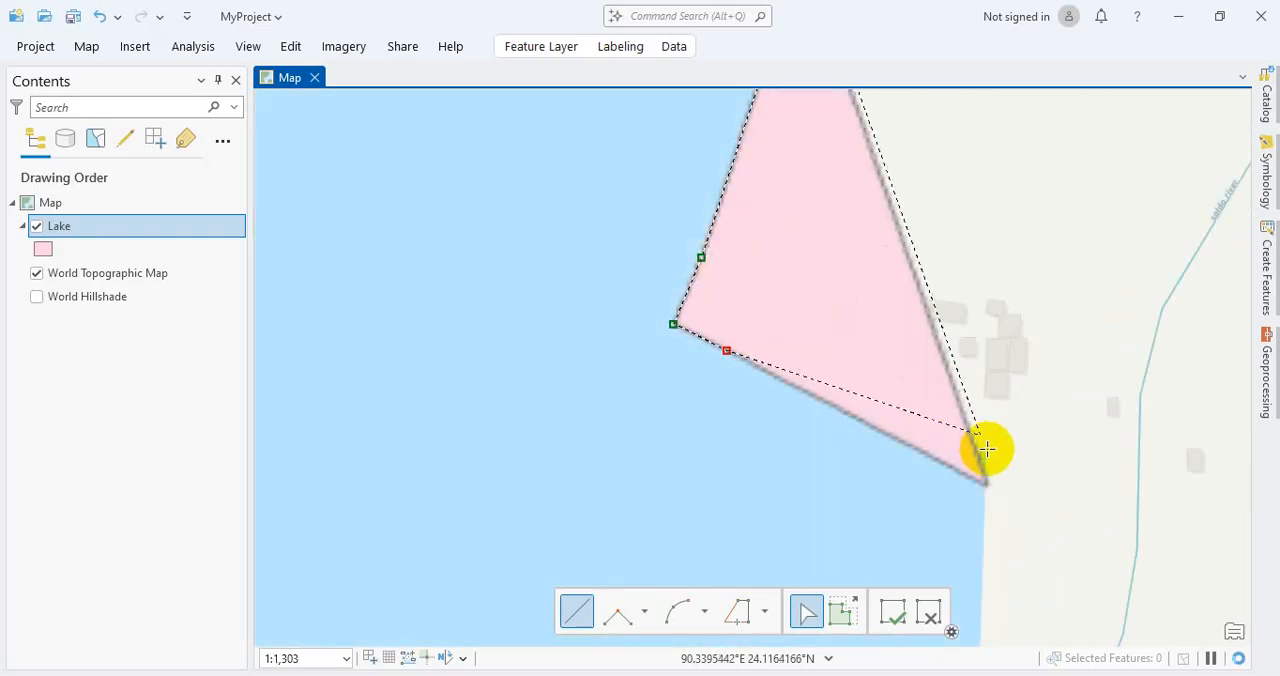
pyautogui.click(818, 398)
pyautogui.click(859, 414)
pyautogui.click(936, 439)
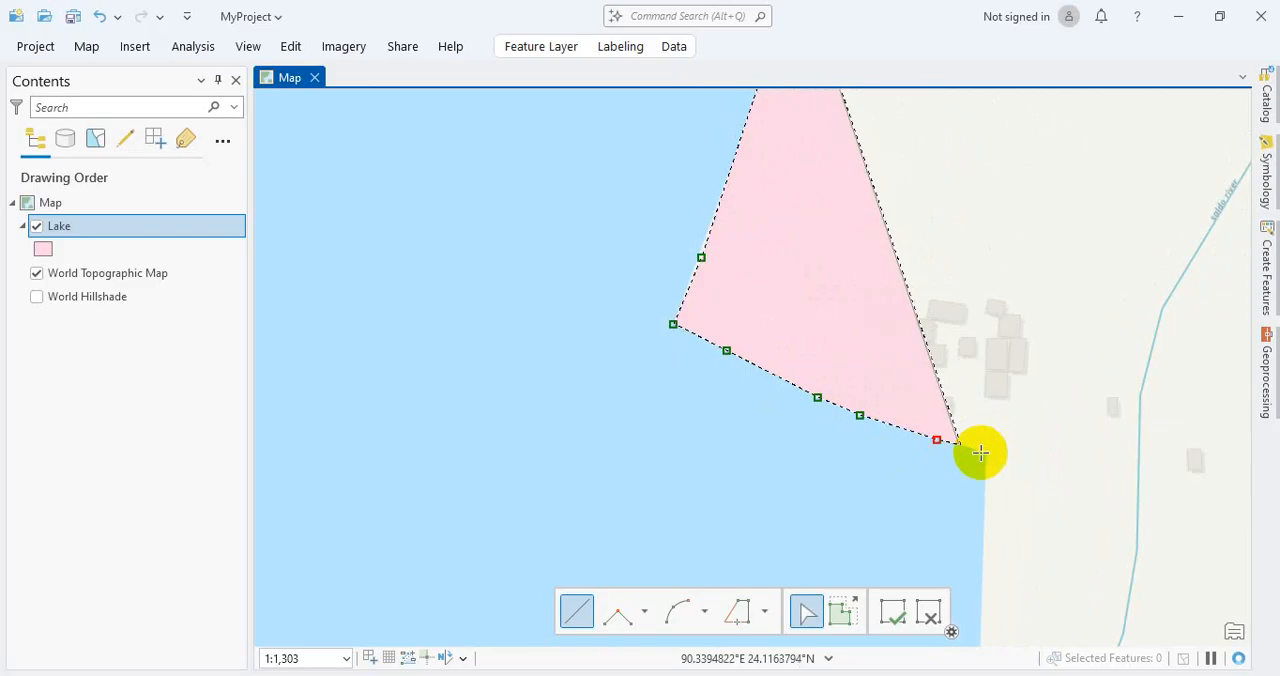
pyautogui.click(988, 461)
pyautogui.click(980, 637)
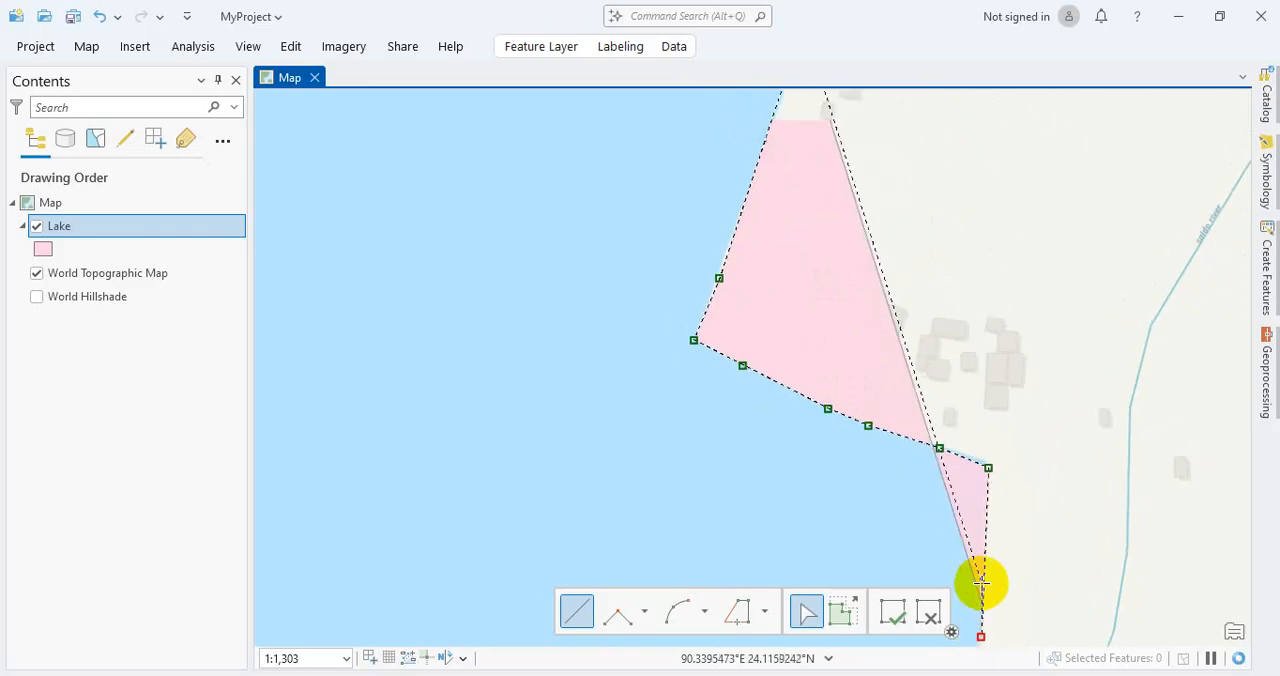
# Step: Continue the polygon outline south along the lake's eastern shore beside the river, adding a vertex at each bend
pyautogui.scroll(-6, 980, 586)
pyautogui.press('Down')
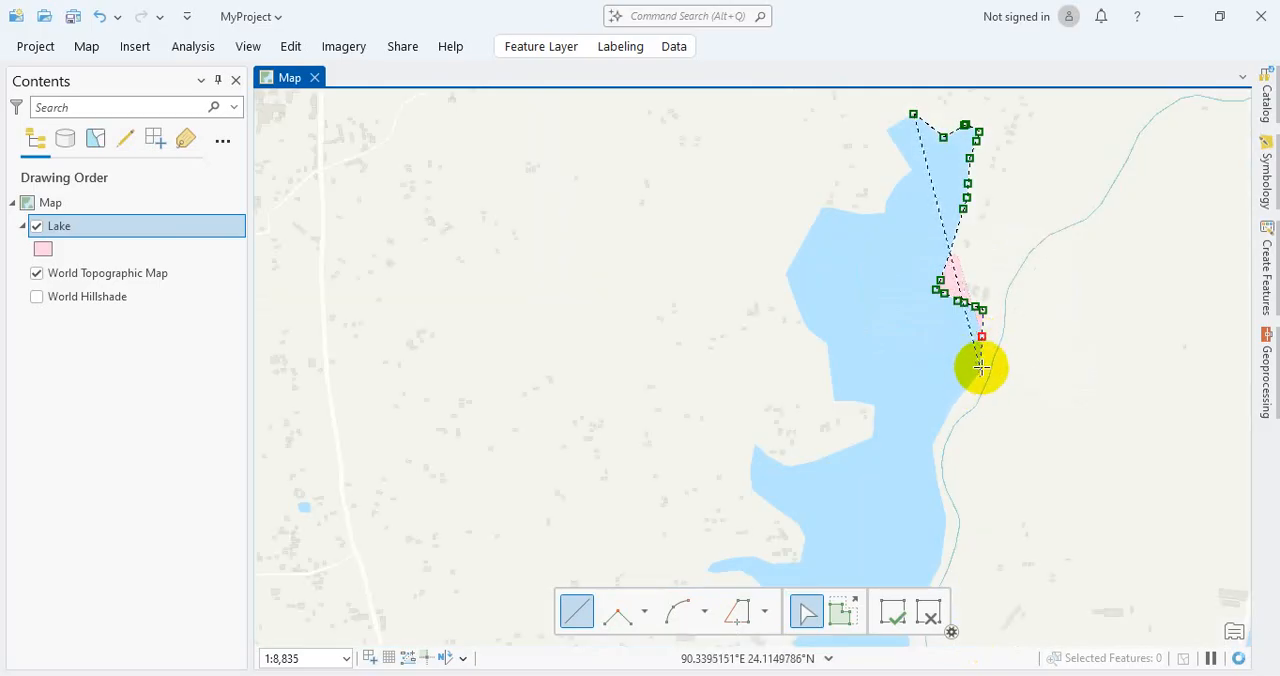
pyautogui.click(949, 410)
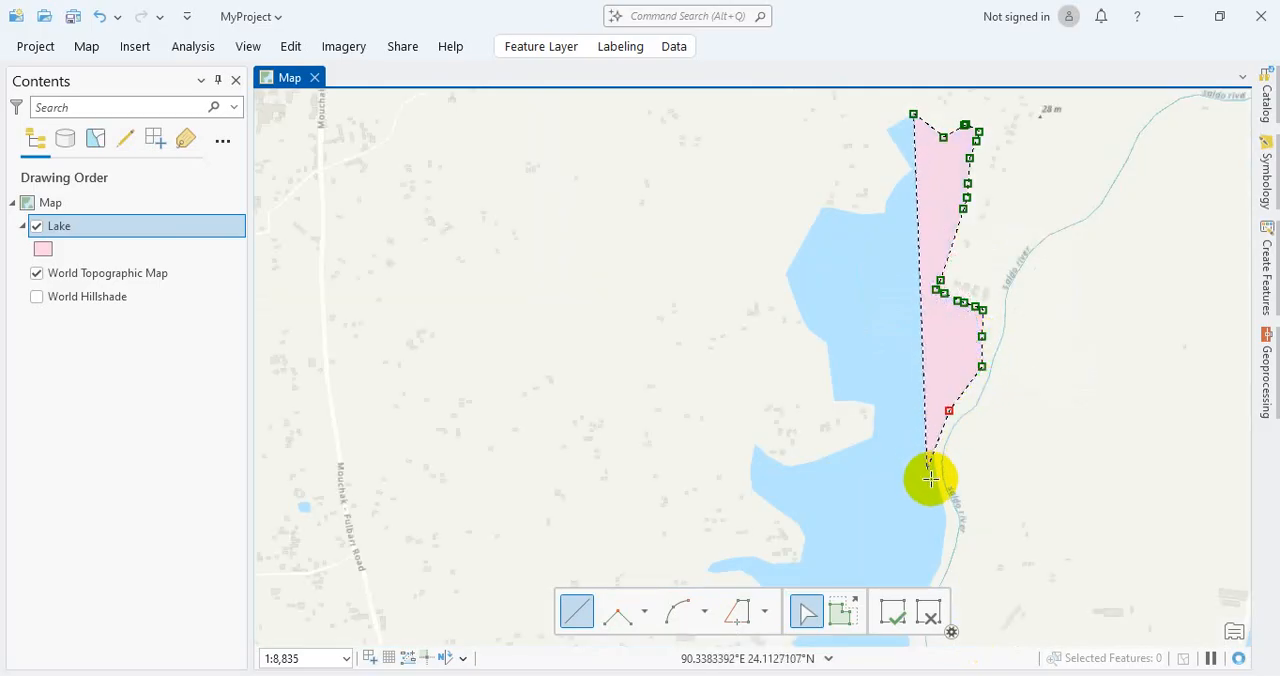
pyautogui.click(932, 483)
pyautogui.click(944, 543)
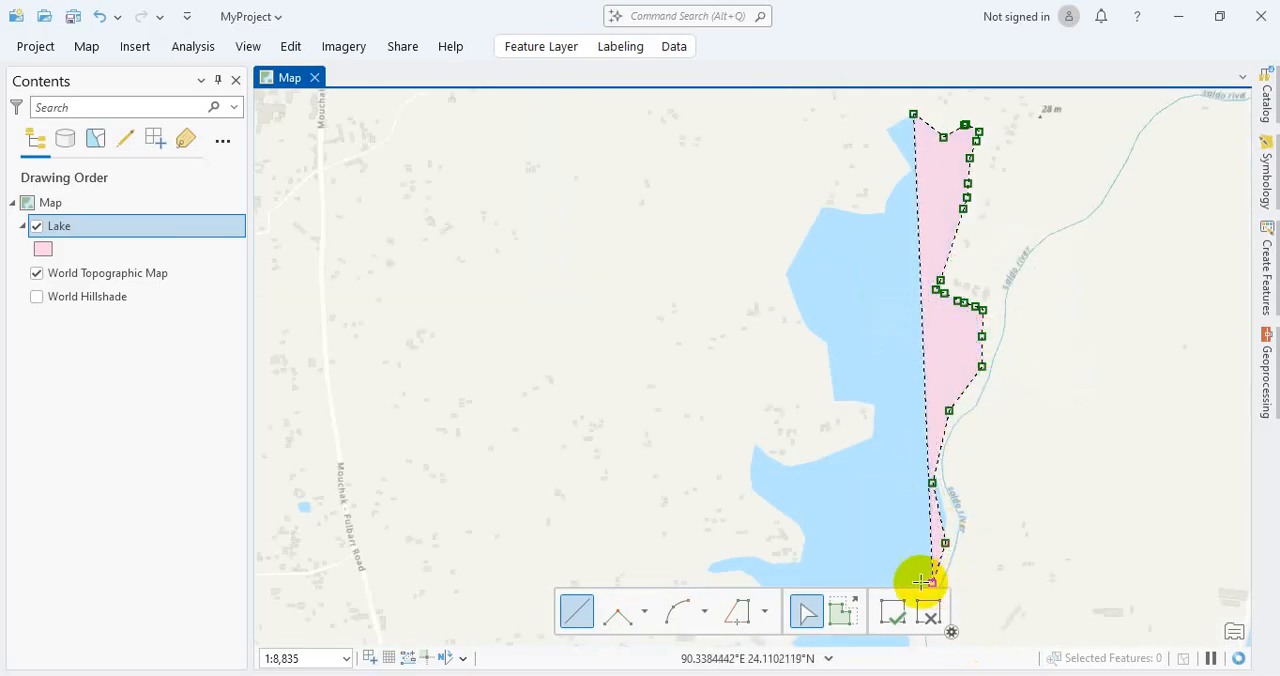
# Step: Run the outline west across the lower part of the lake, then northwest along the bank and around the western bay's tip
pyautogui.click(864, 575)
pyautogui.click(822, 565)
pyautogui.click(798, 535)
pyautogui.click(771, 515)
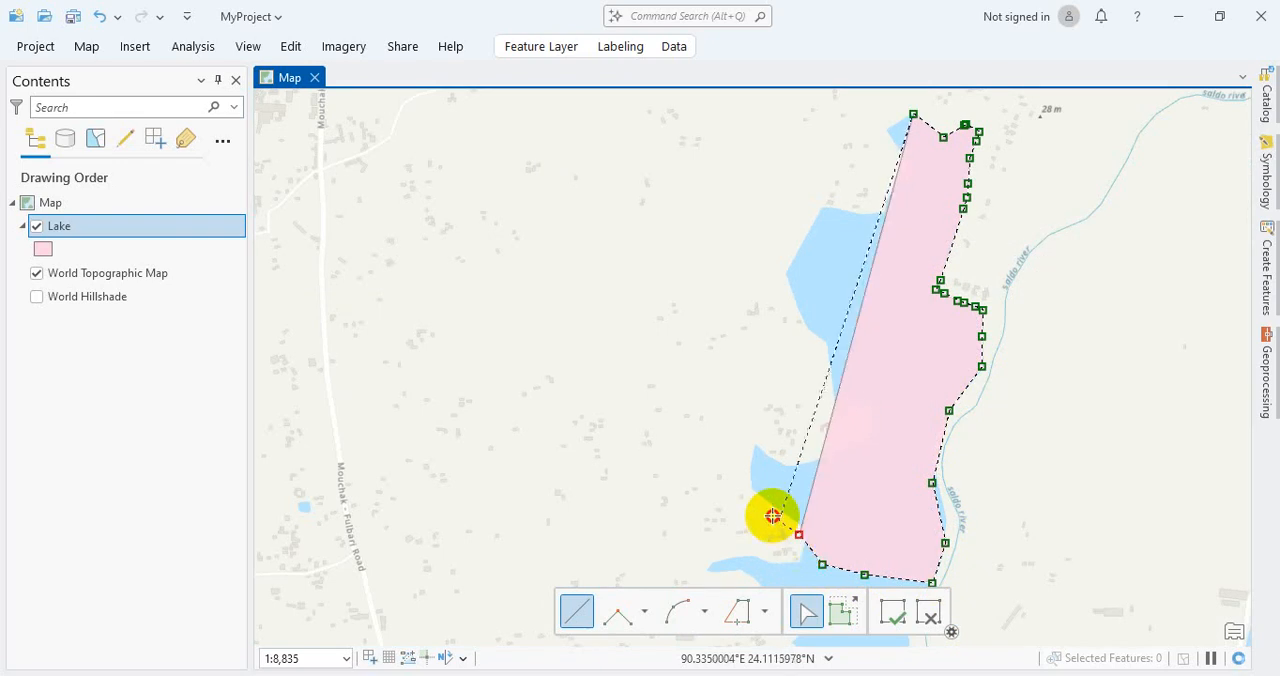
pyautogui.click(752, 497)
pyautogui.click(754, 456)
# Step: Trace the western bay's northern shore eastward, round the projecting land, and continue to the bank's notch above it
pyautogui.click(788, 456)
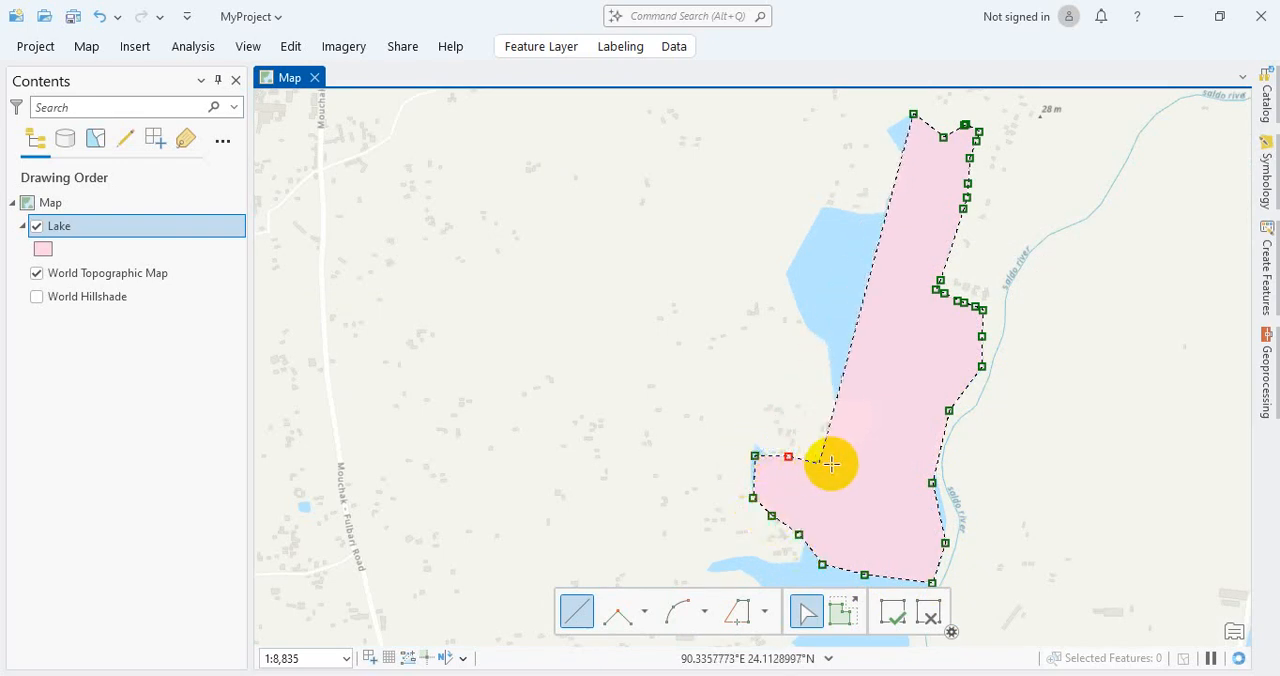
pyautogui.click(818, 463)
pyautogui.click(853, 457)
pyautogui.click(861, 451)
pyautogui.click(873, 430)
pyautogui.click(858, 394)
pyautogui.click(840, 393)
pyautogui.click(829, 384)
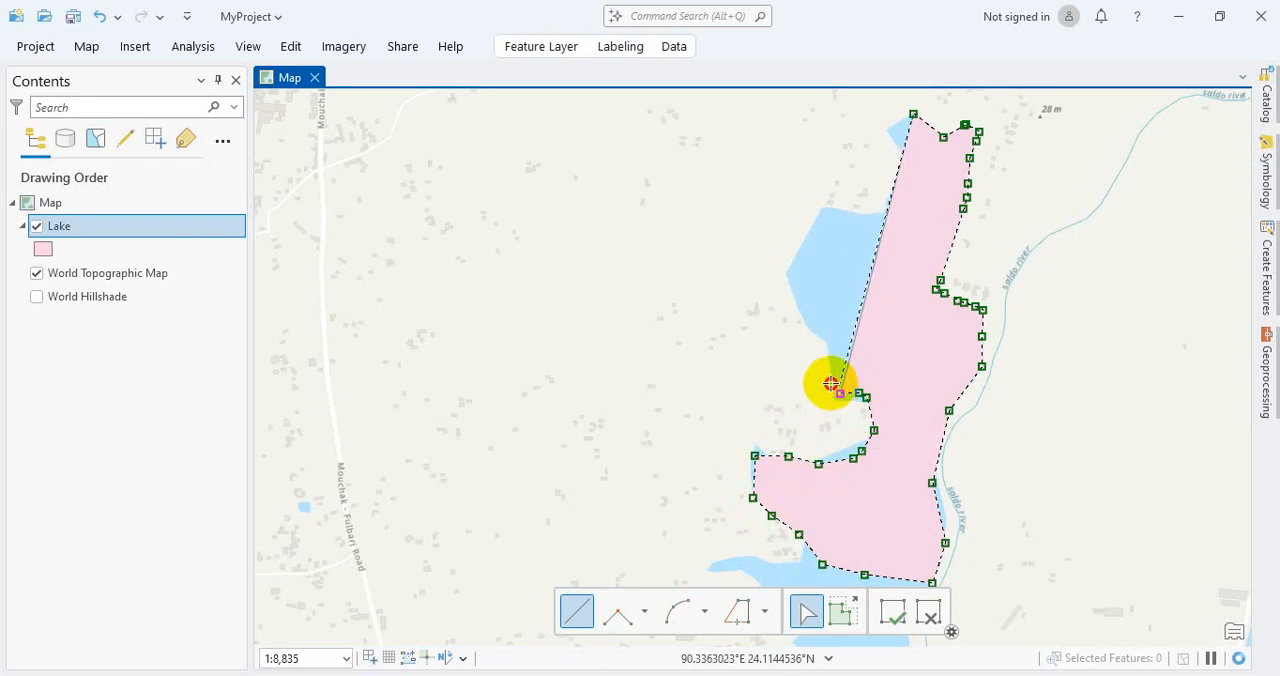
# Step: Trace the western shore north around the wide bulge and up to the lake's northwestern tip
pyautogui.click(822, 341)
pyautogui.click(819, 335)
pyautogui.click(799, 323)
pyautogui.click(774, 274)
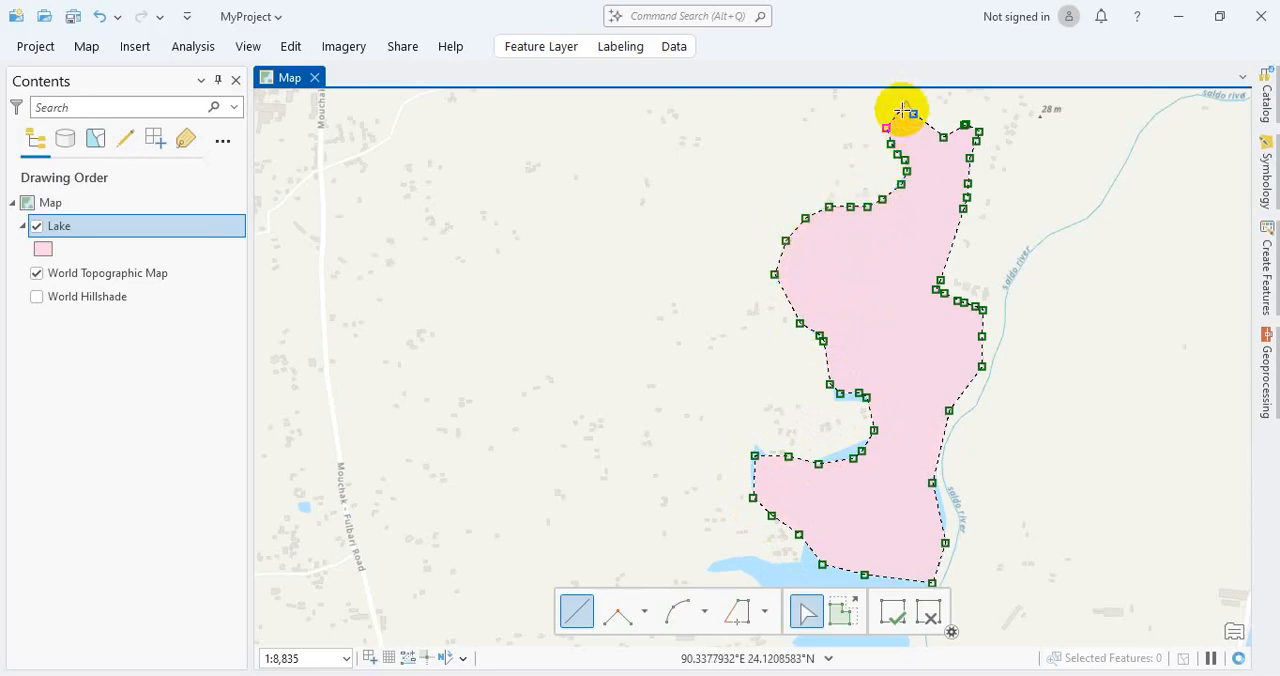
# Step: Add vertices along the short northwestern edge beside the small building and finish the polygon at its northern starting corner
pyautogui.moveTo(887, 90); pyautogui.dragTo(889, 196)
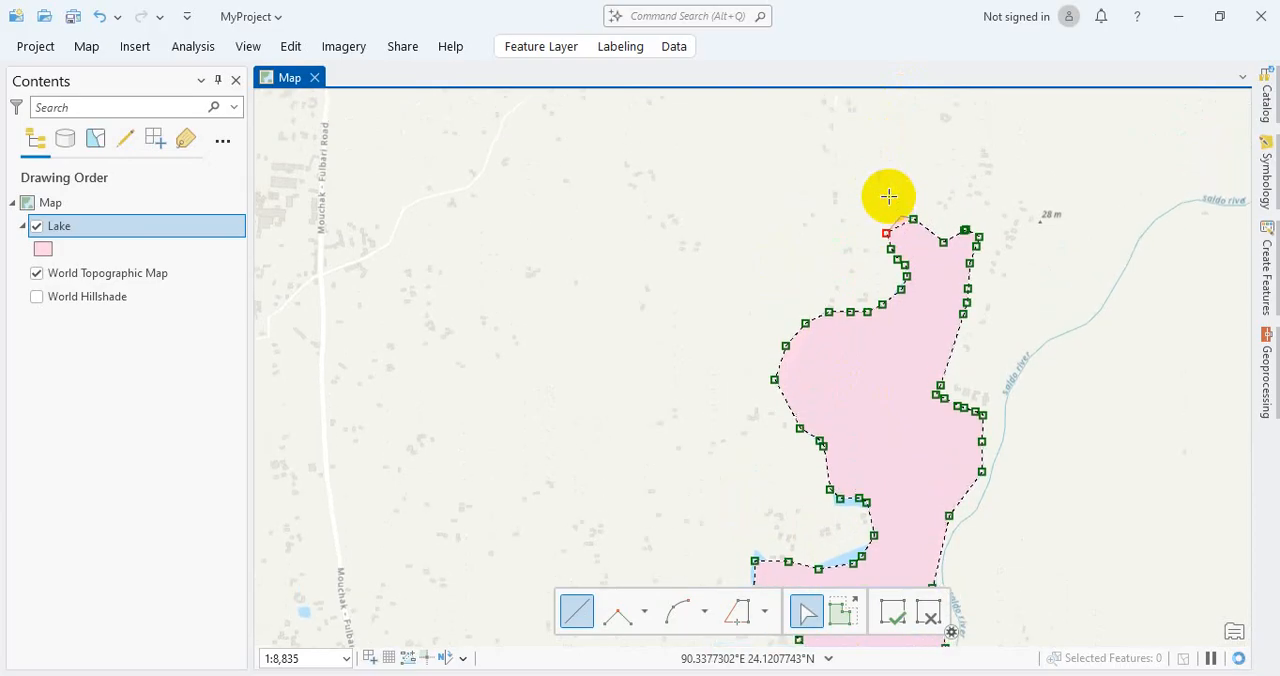
pyautogui.scroll(10, 889, 197)
pyautogui.scroll(-8, 973, 415)
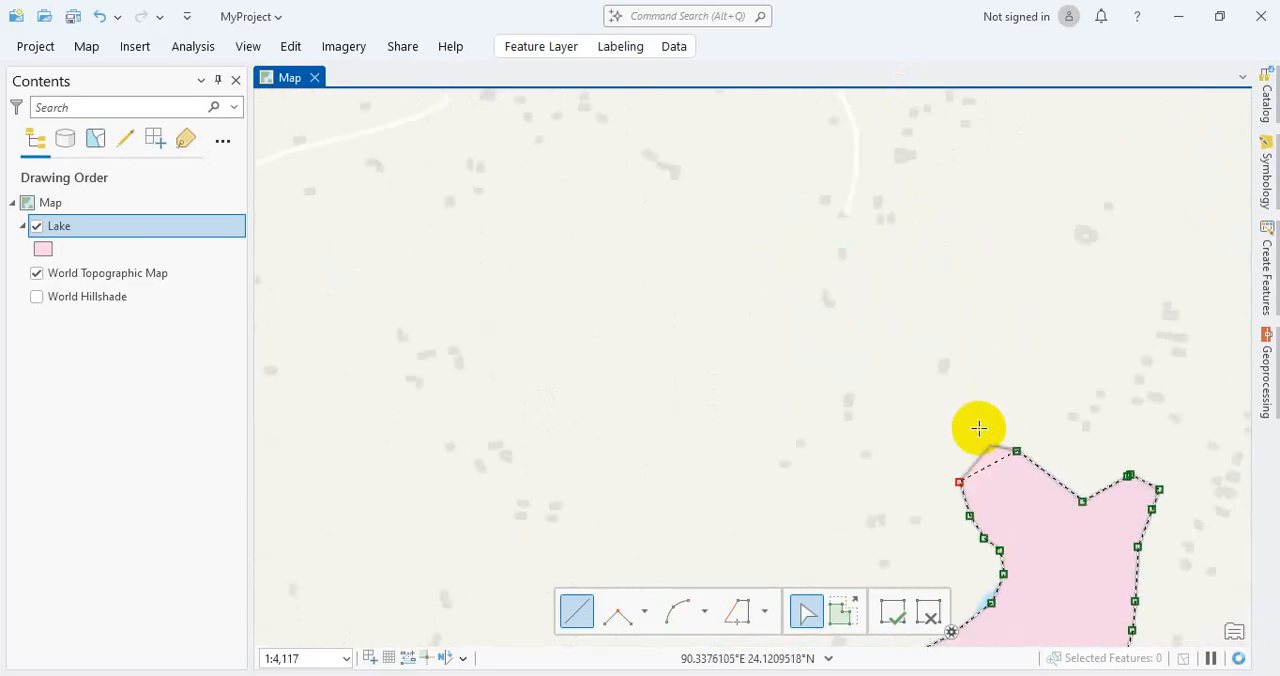
pyautogui.press('Down')
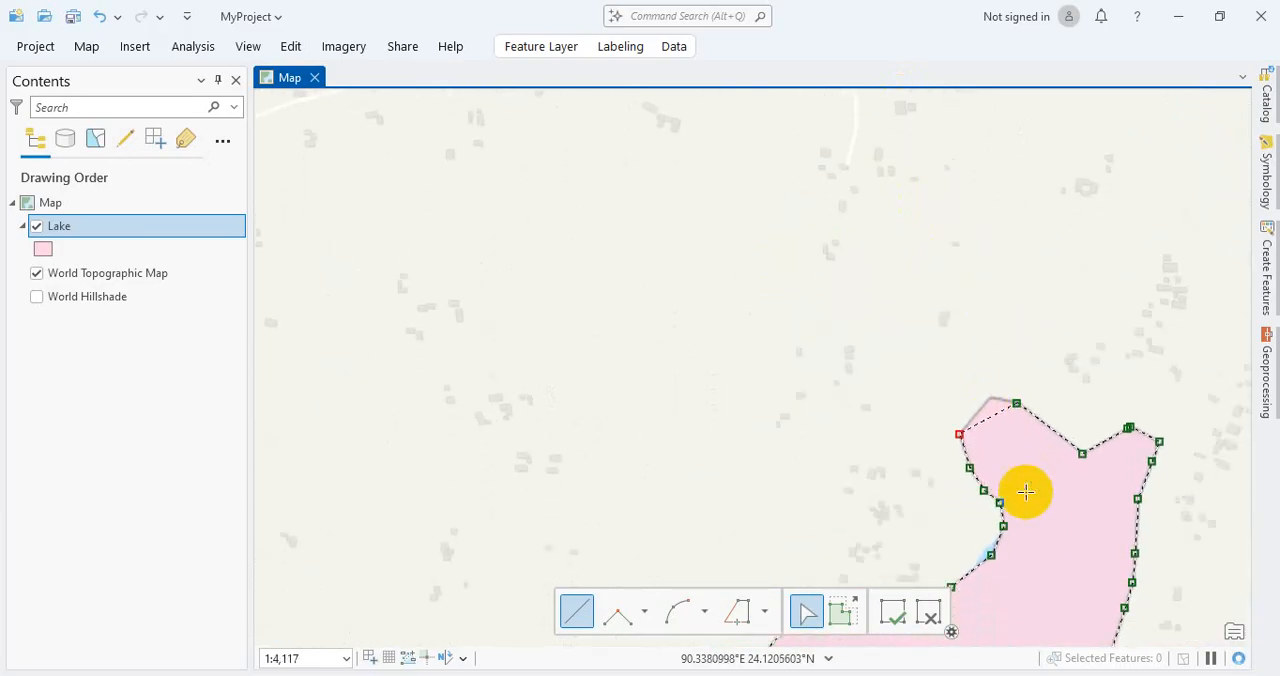
pyautogui.press('Right')
pyautogui.press('Right')
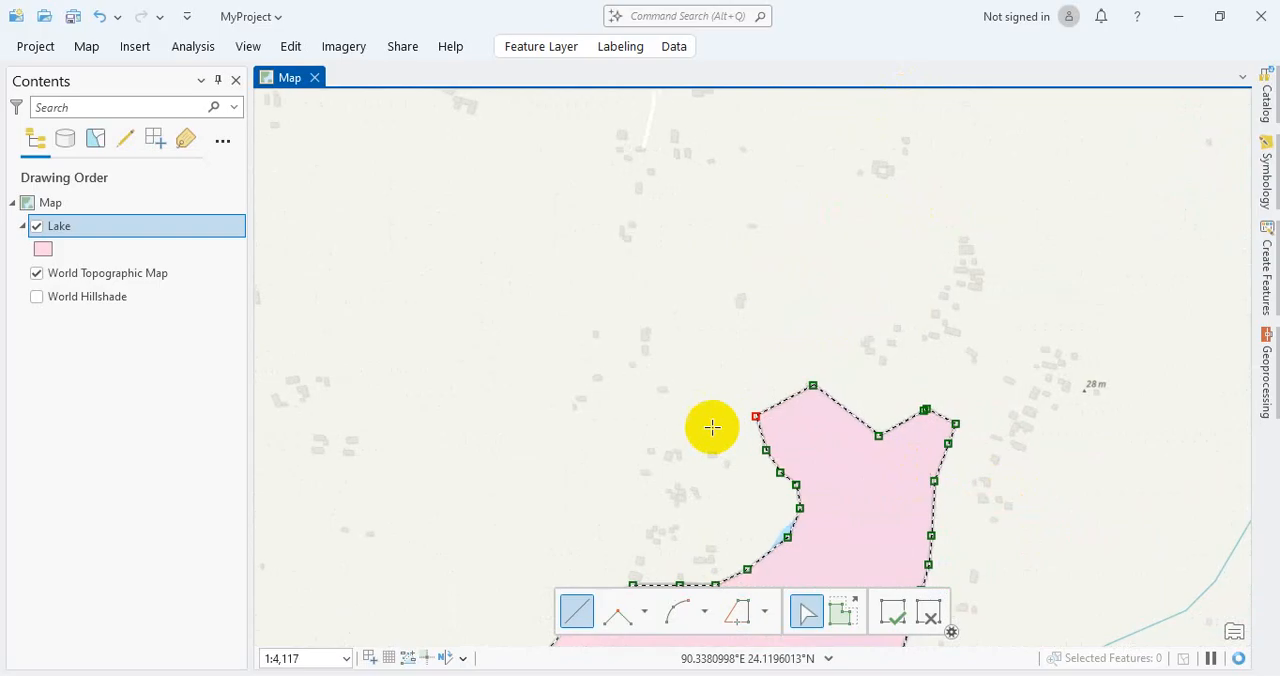
pyautogui.press('Up')
pyautogui.press('Down')
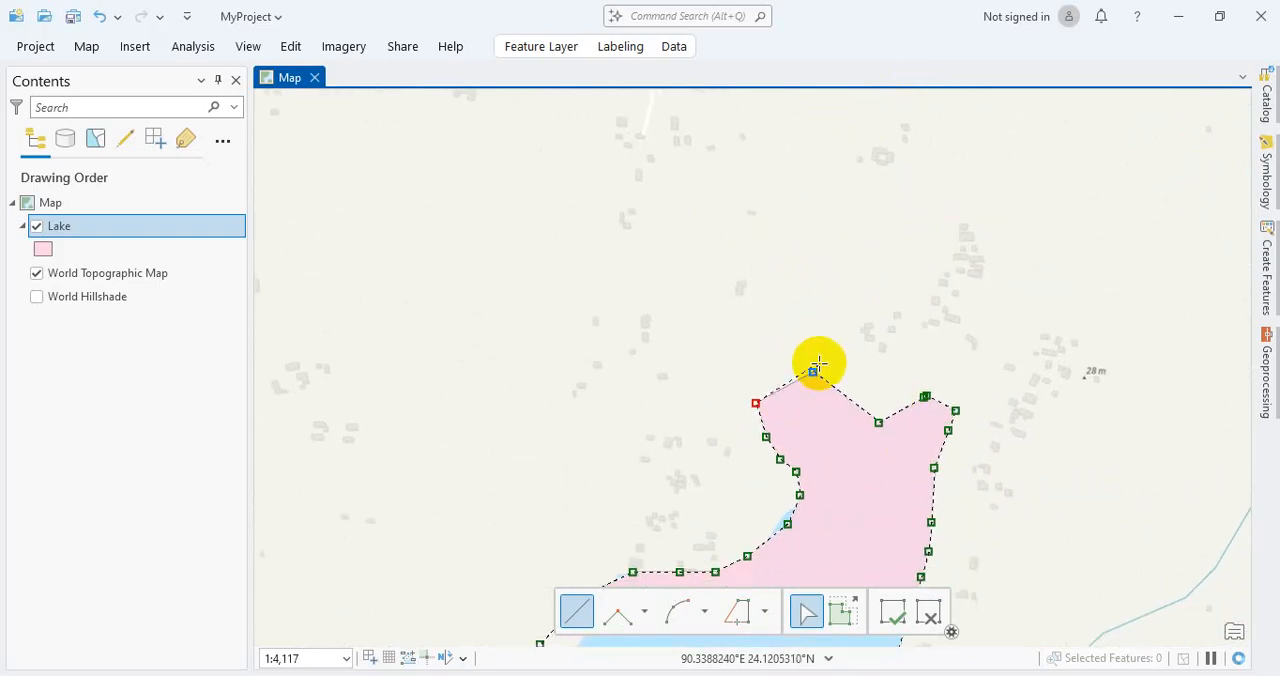
pyautogui.scroll(3, 780, 434)
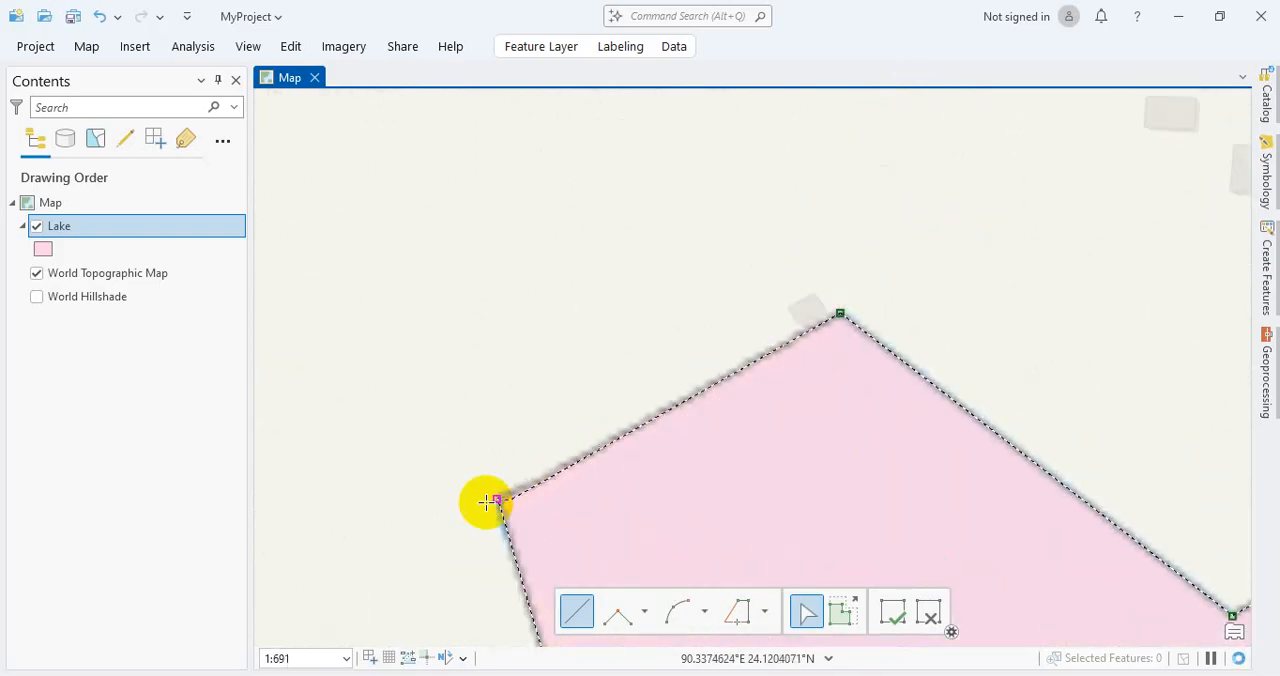
pyautogui.click(829, 320)
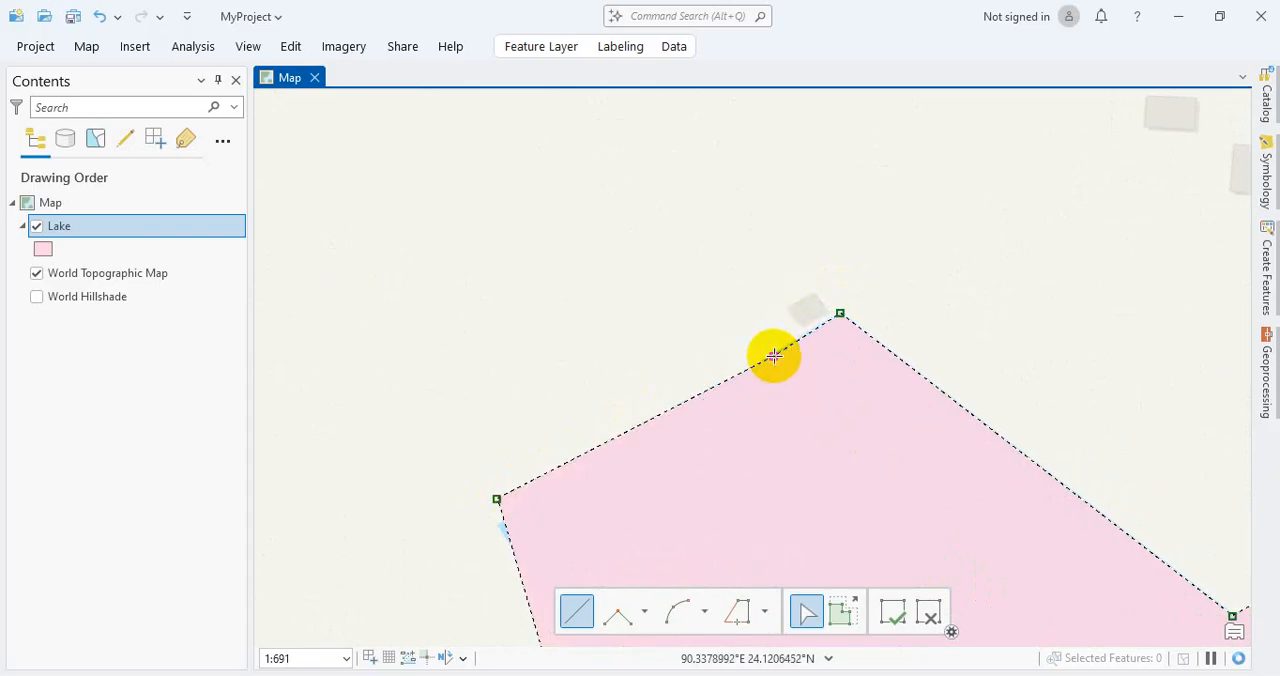
pyautogui.scroll(5, 774, 356)
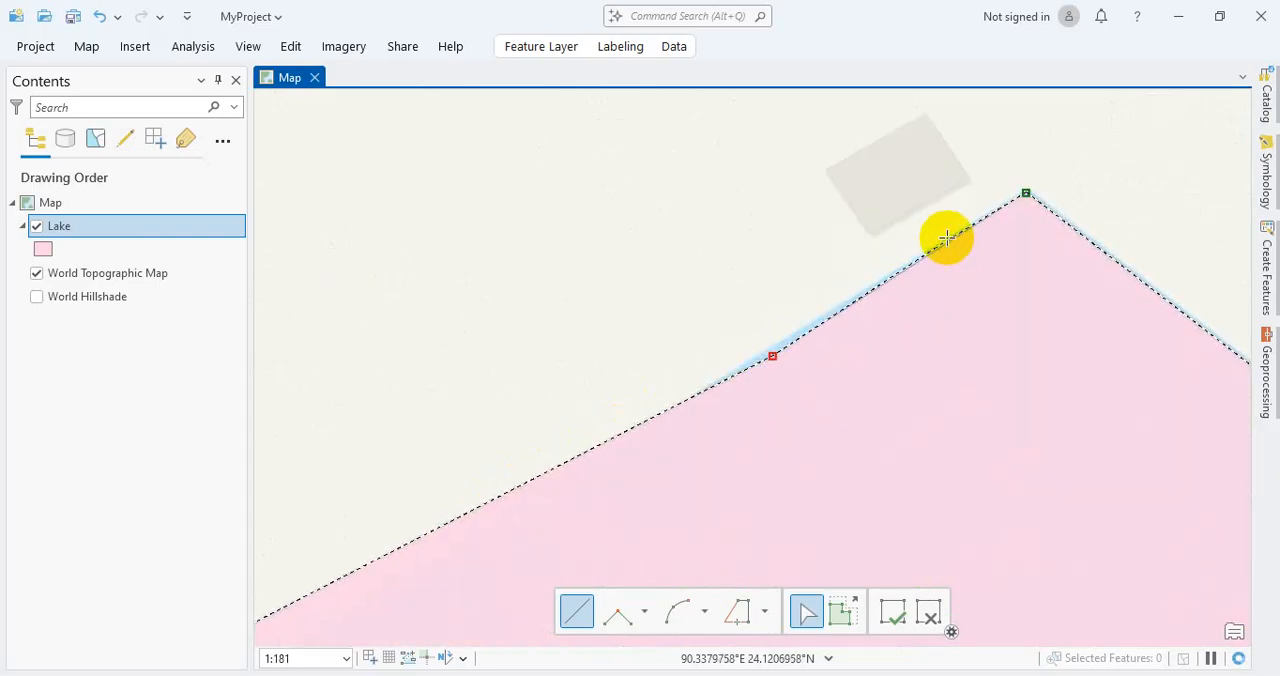
pyautogui.click(946, 237)
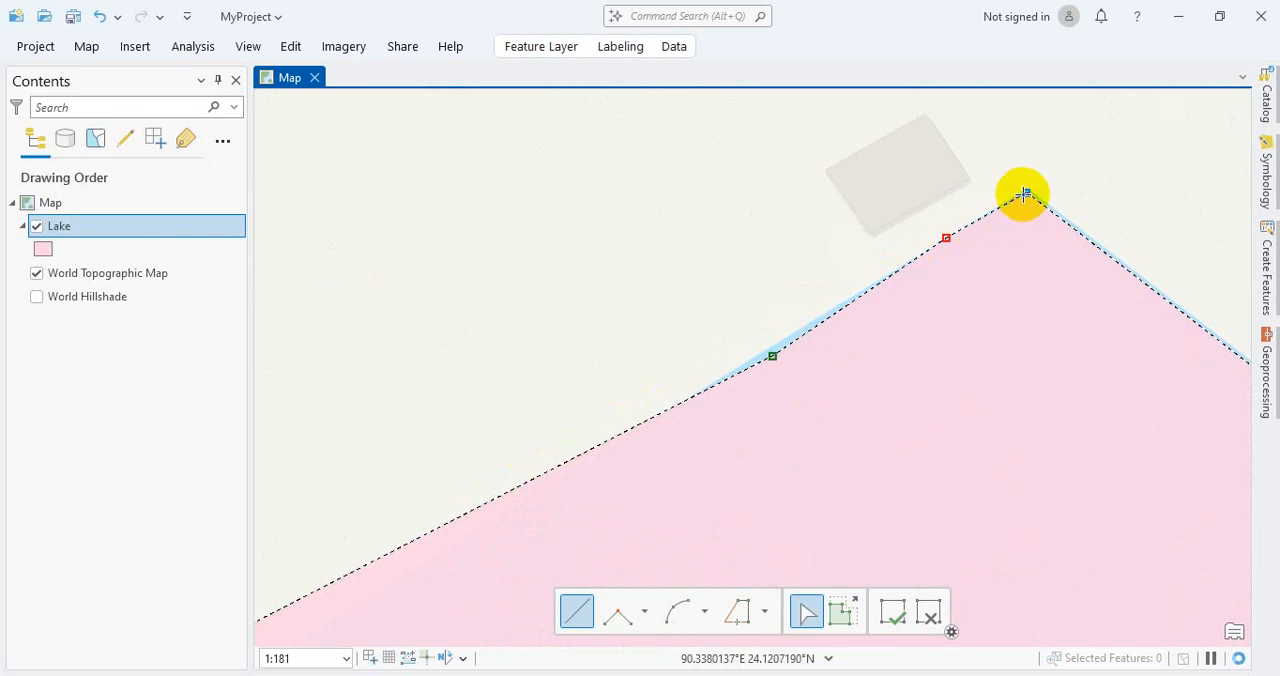
pyautogui.doubleClick(1025, 193)
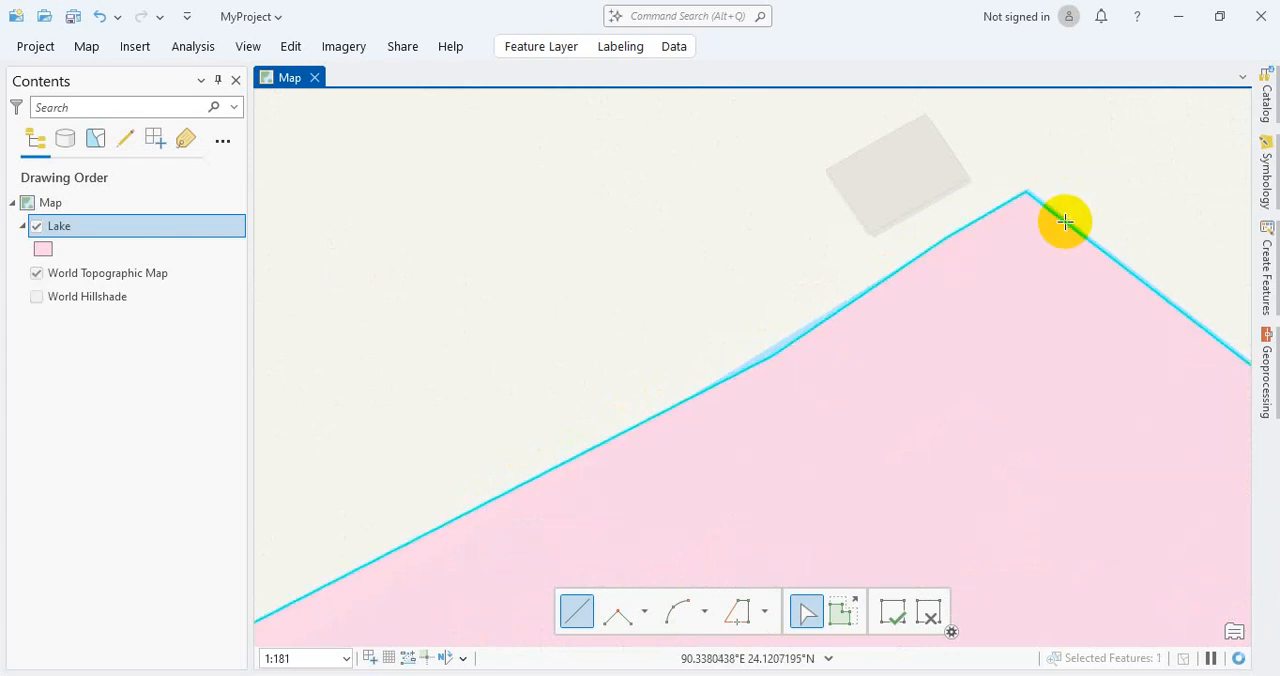
# Step: Show the whole digitized lake with its surroundings and deactivate the polygon construction tool
pyautogui.scroll(-5, 1049, 245)
pyautogui.scroll(-8, 1000, 340)
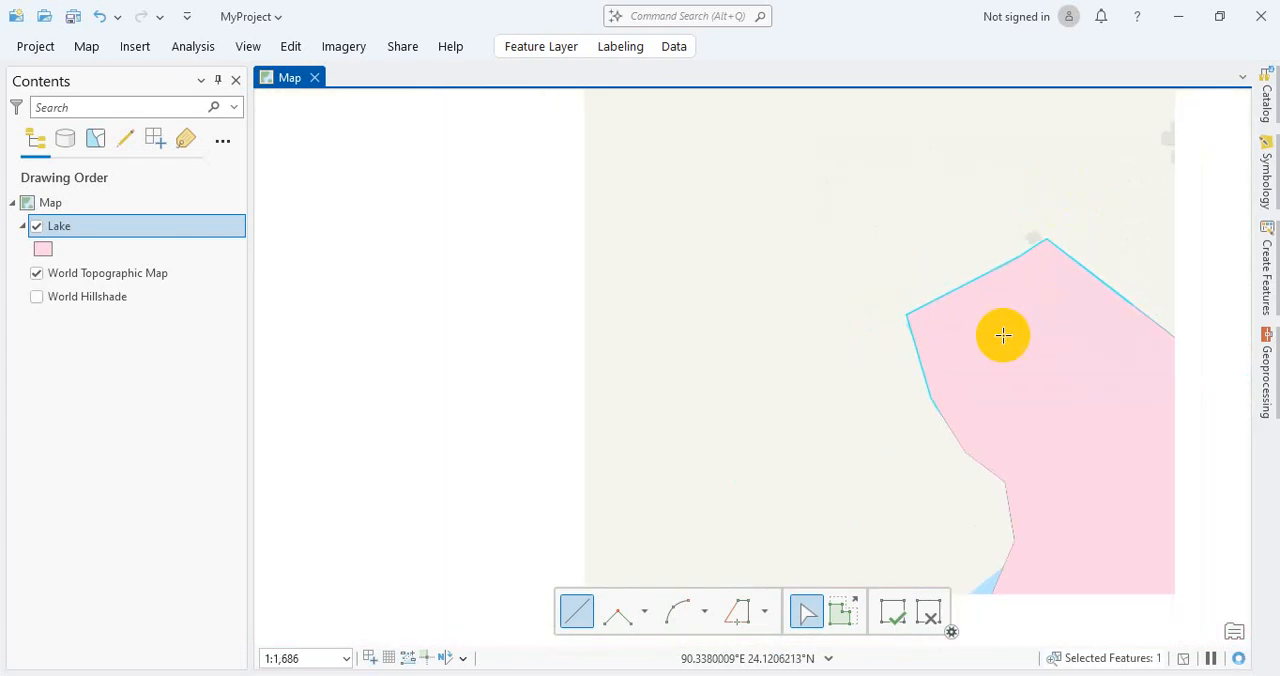
pyautogui.press('Right')
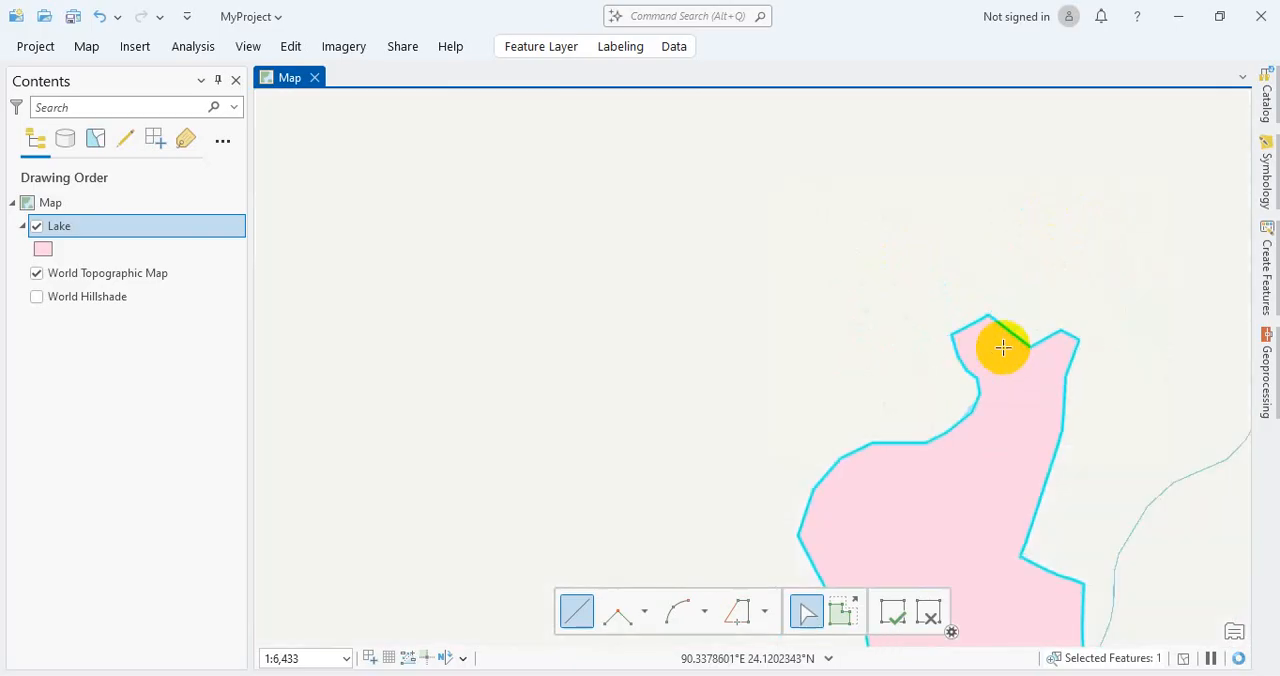
pyautogui.scroll(-5, 1015, 360)
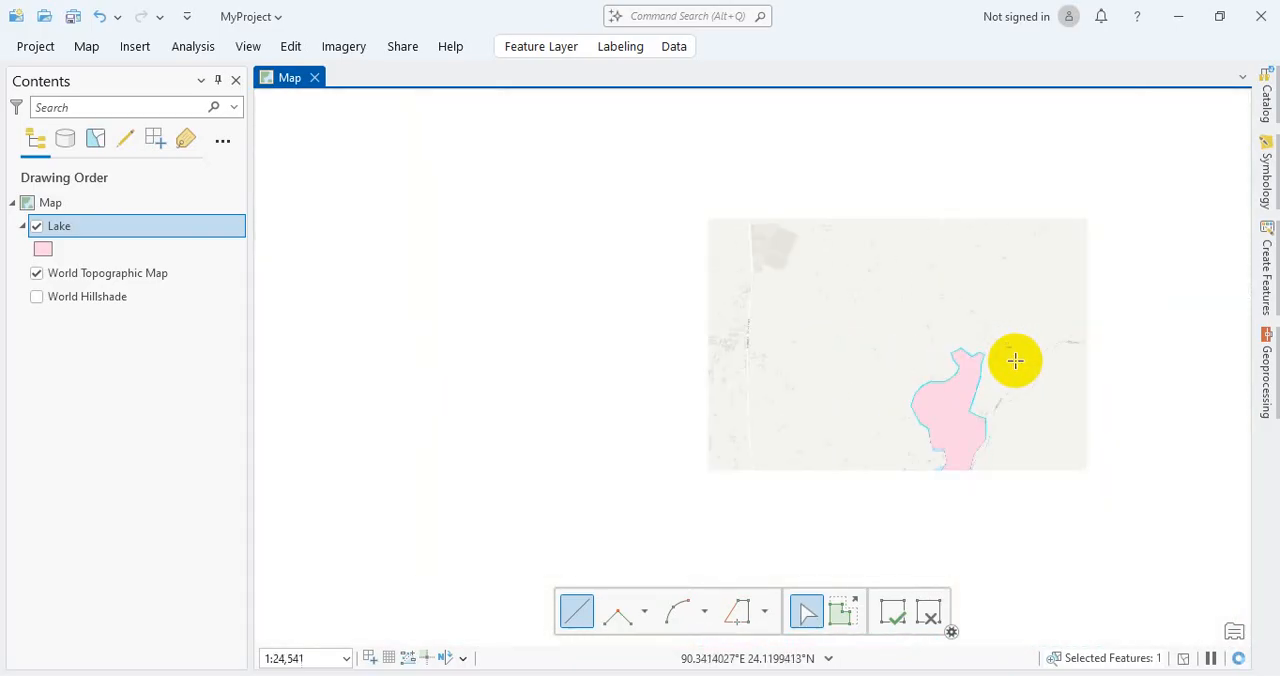
pyautogui.press('Right')
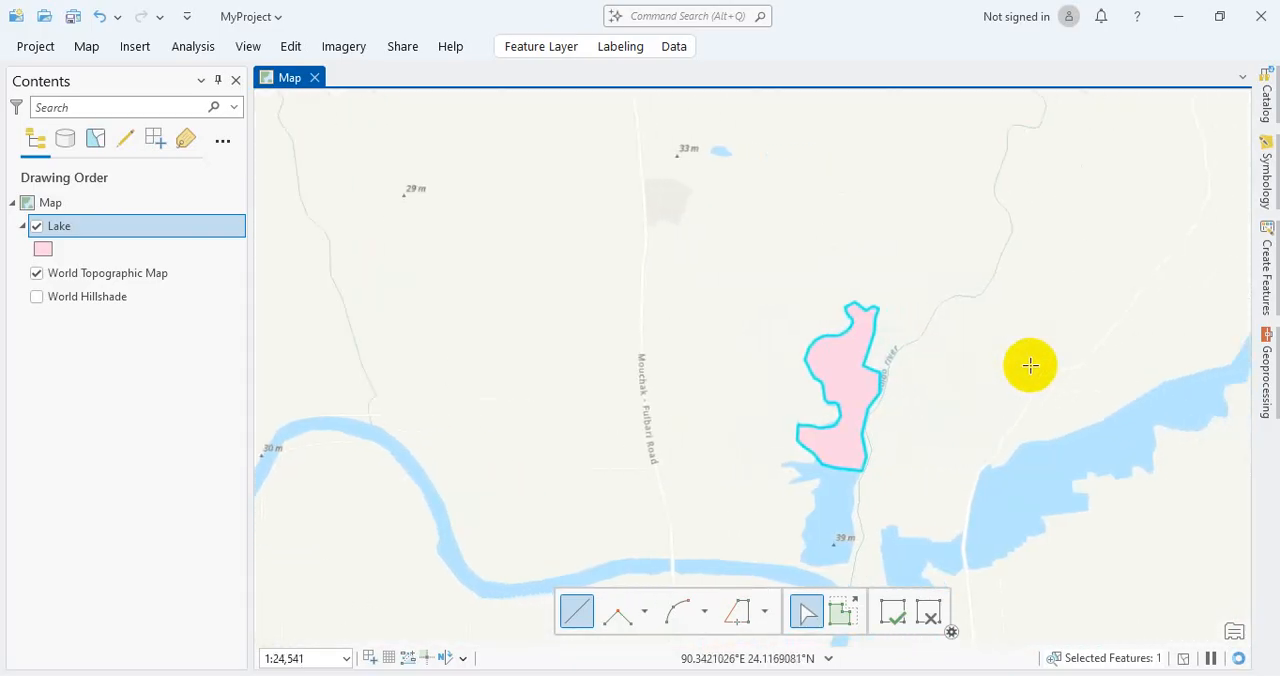
pyautogui.press('Down')
pyautogui.press('Down')
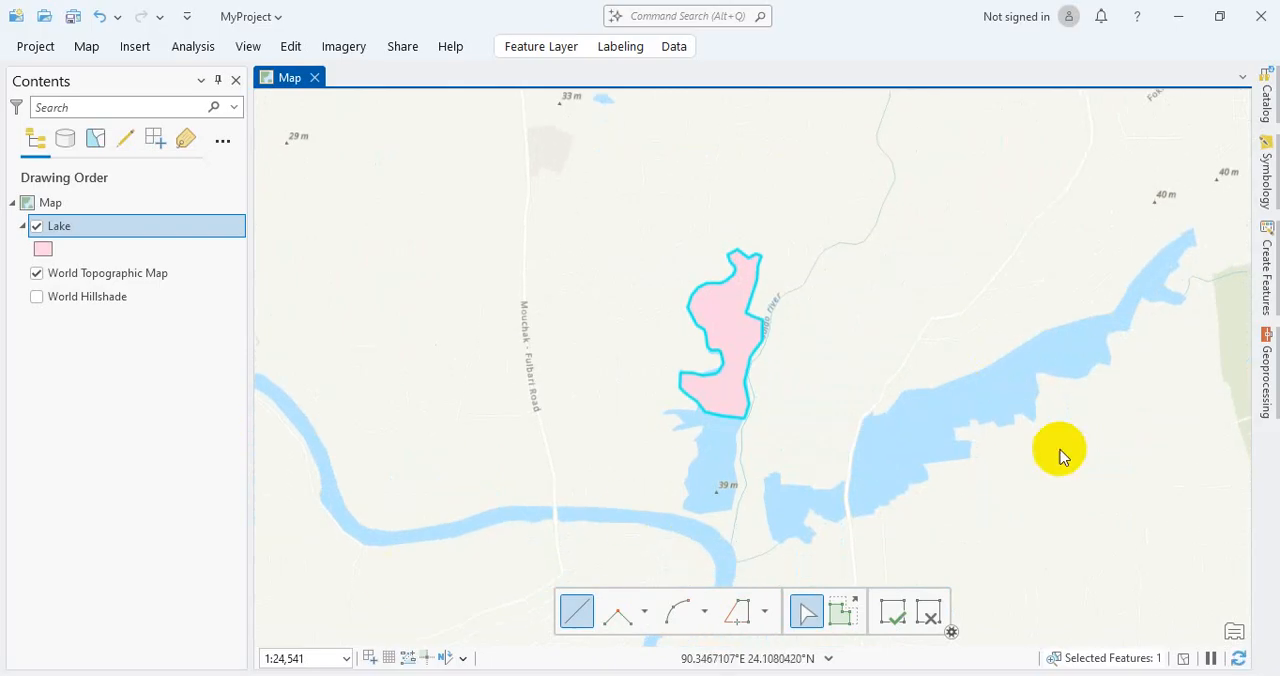
pyautogui.click(1268, 268)
pyautogui.click(1268, 270)
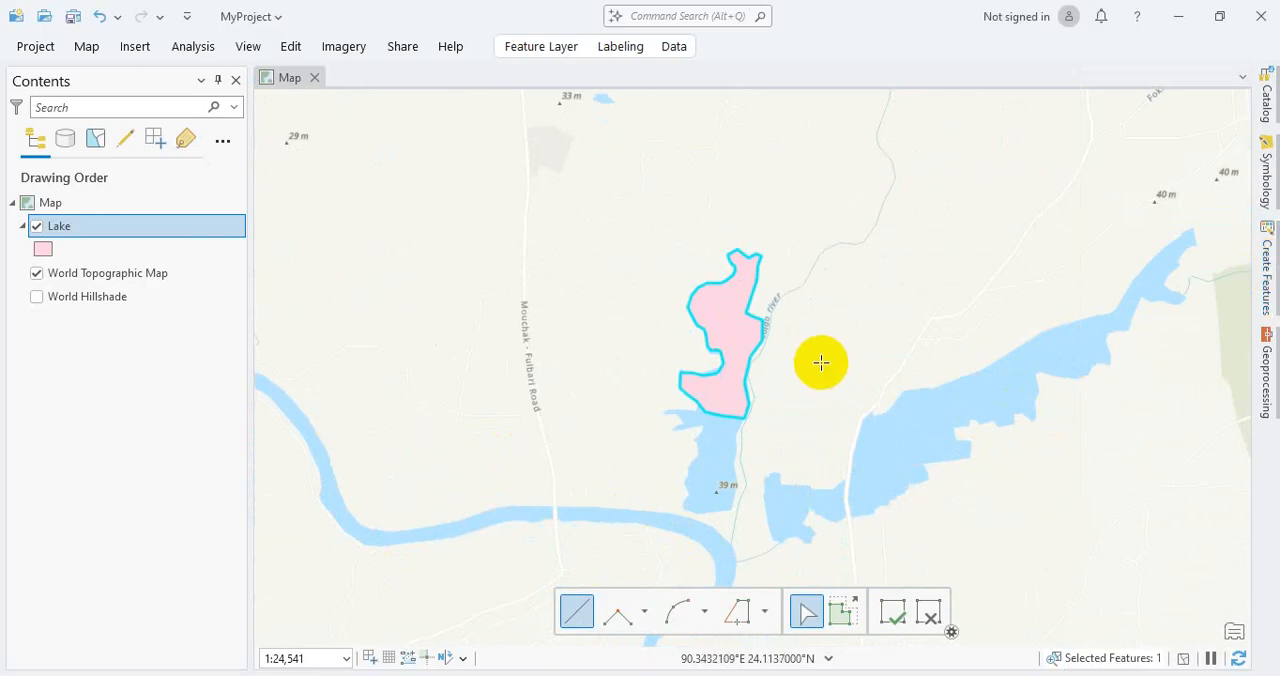
pyautogui.click(900, 613)
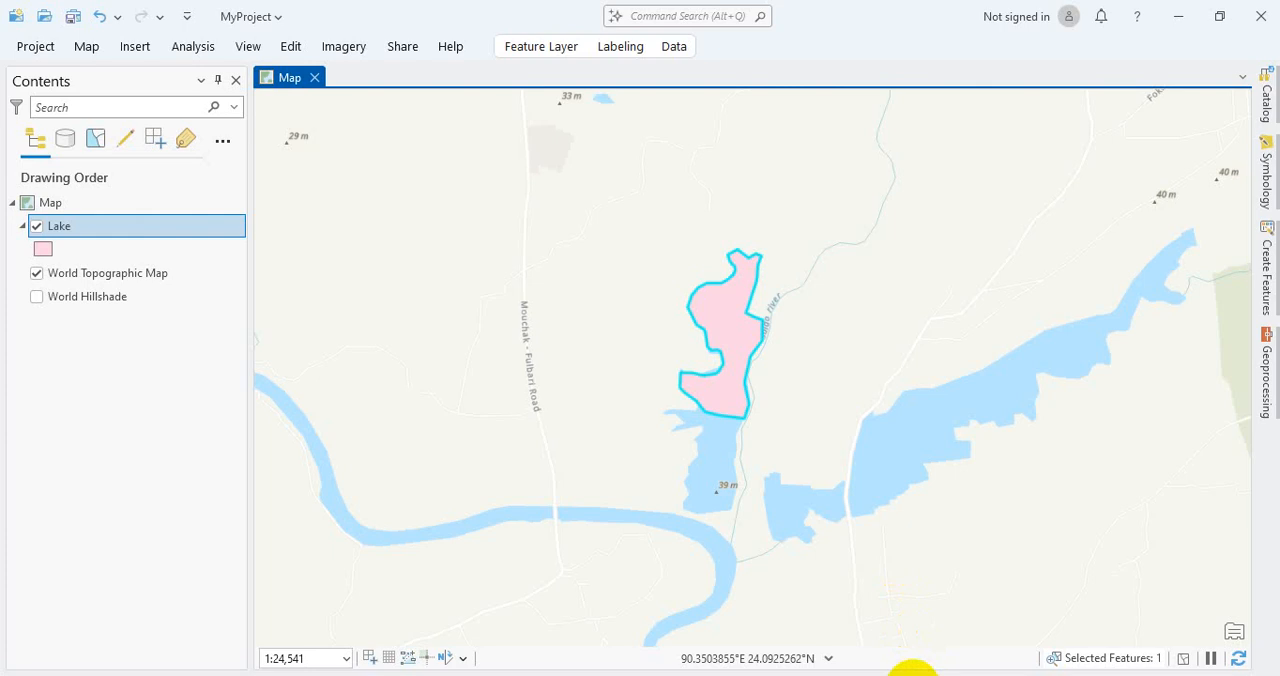
pyautogui.moveTo(882, 675)
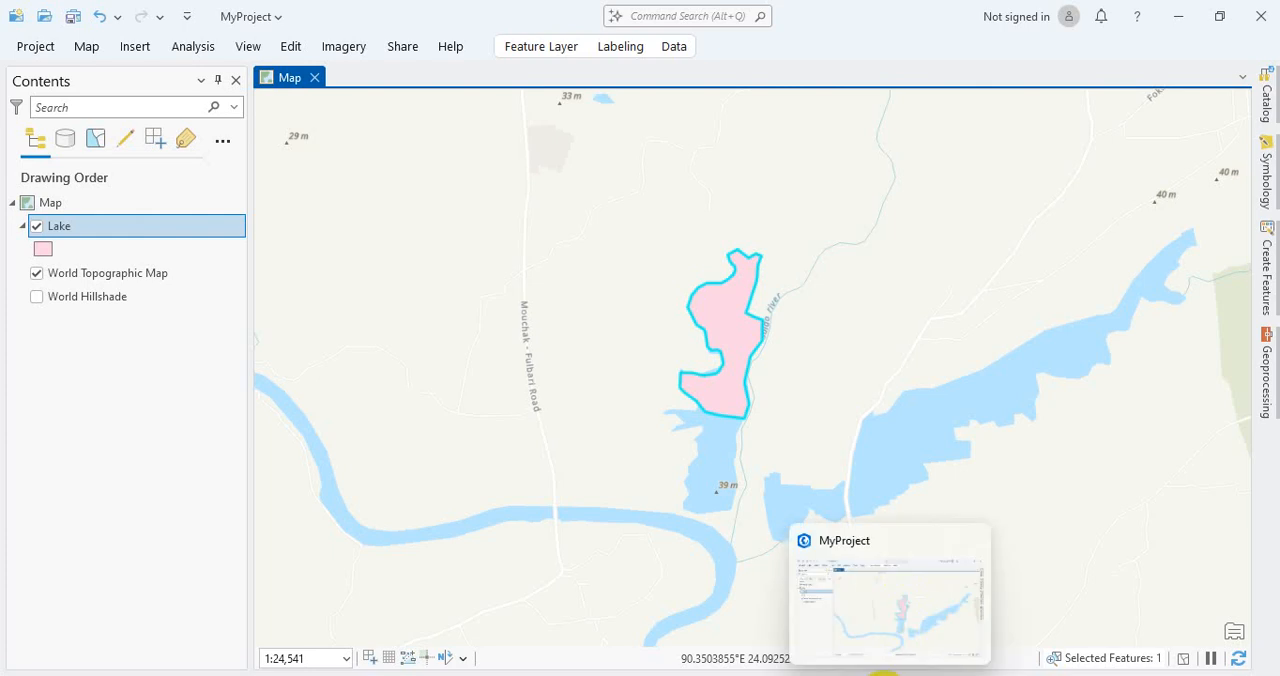